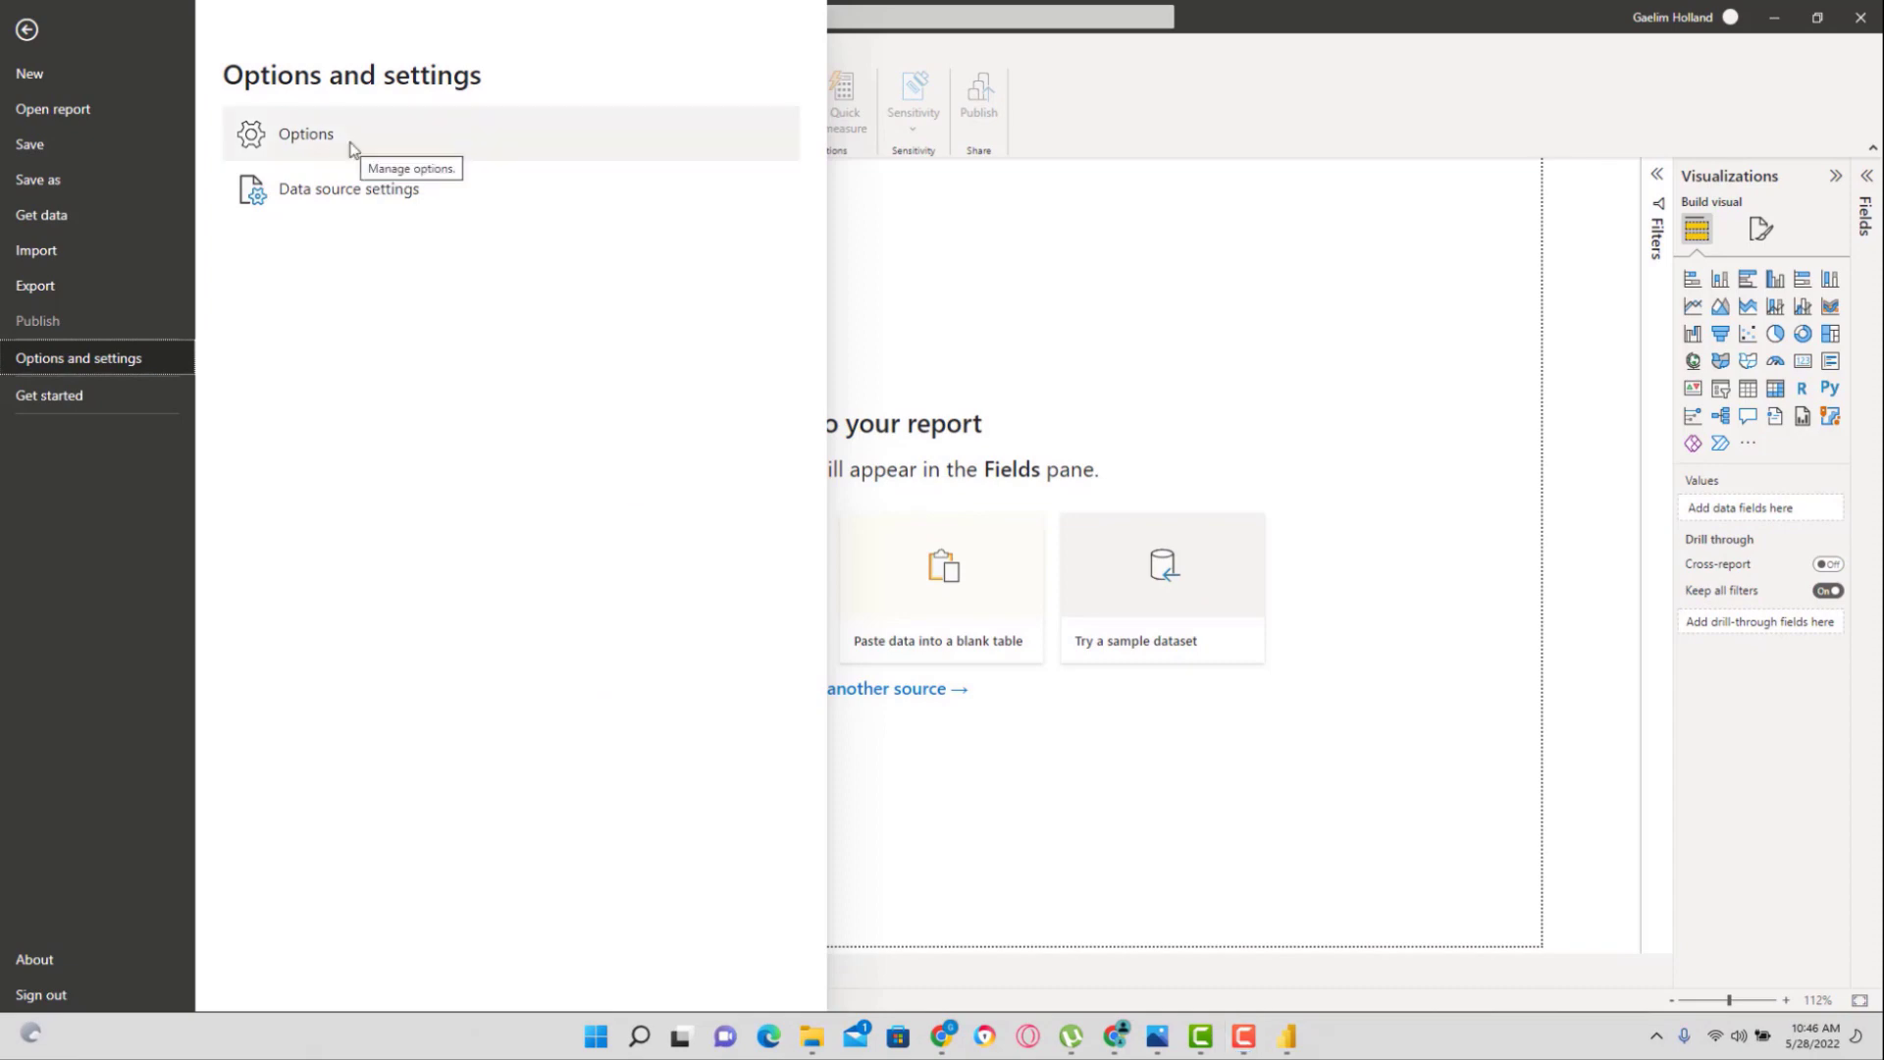
Copy the Python home directory path (new_env_pbi) from Power BI's Python scripting options.
left_click(351, 147)
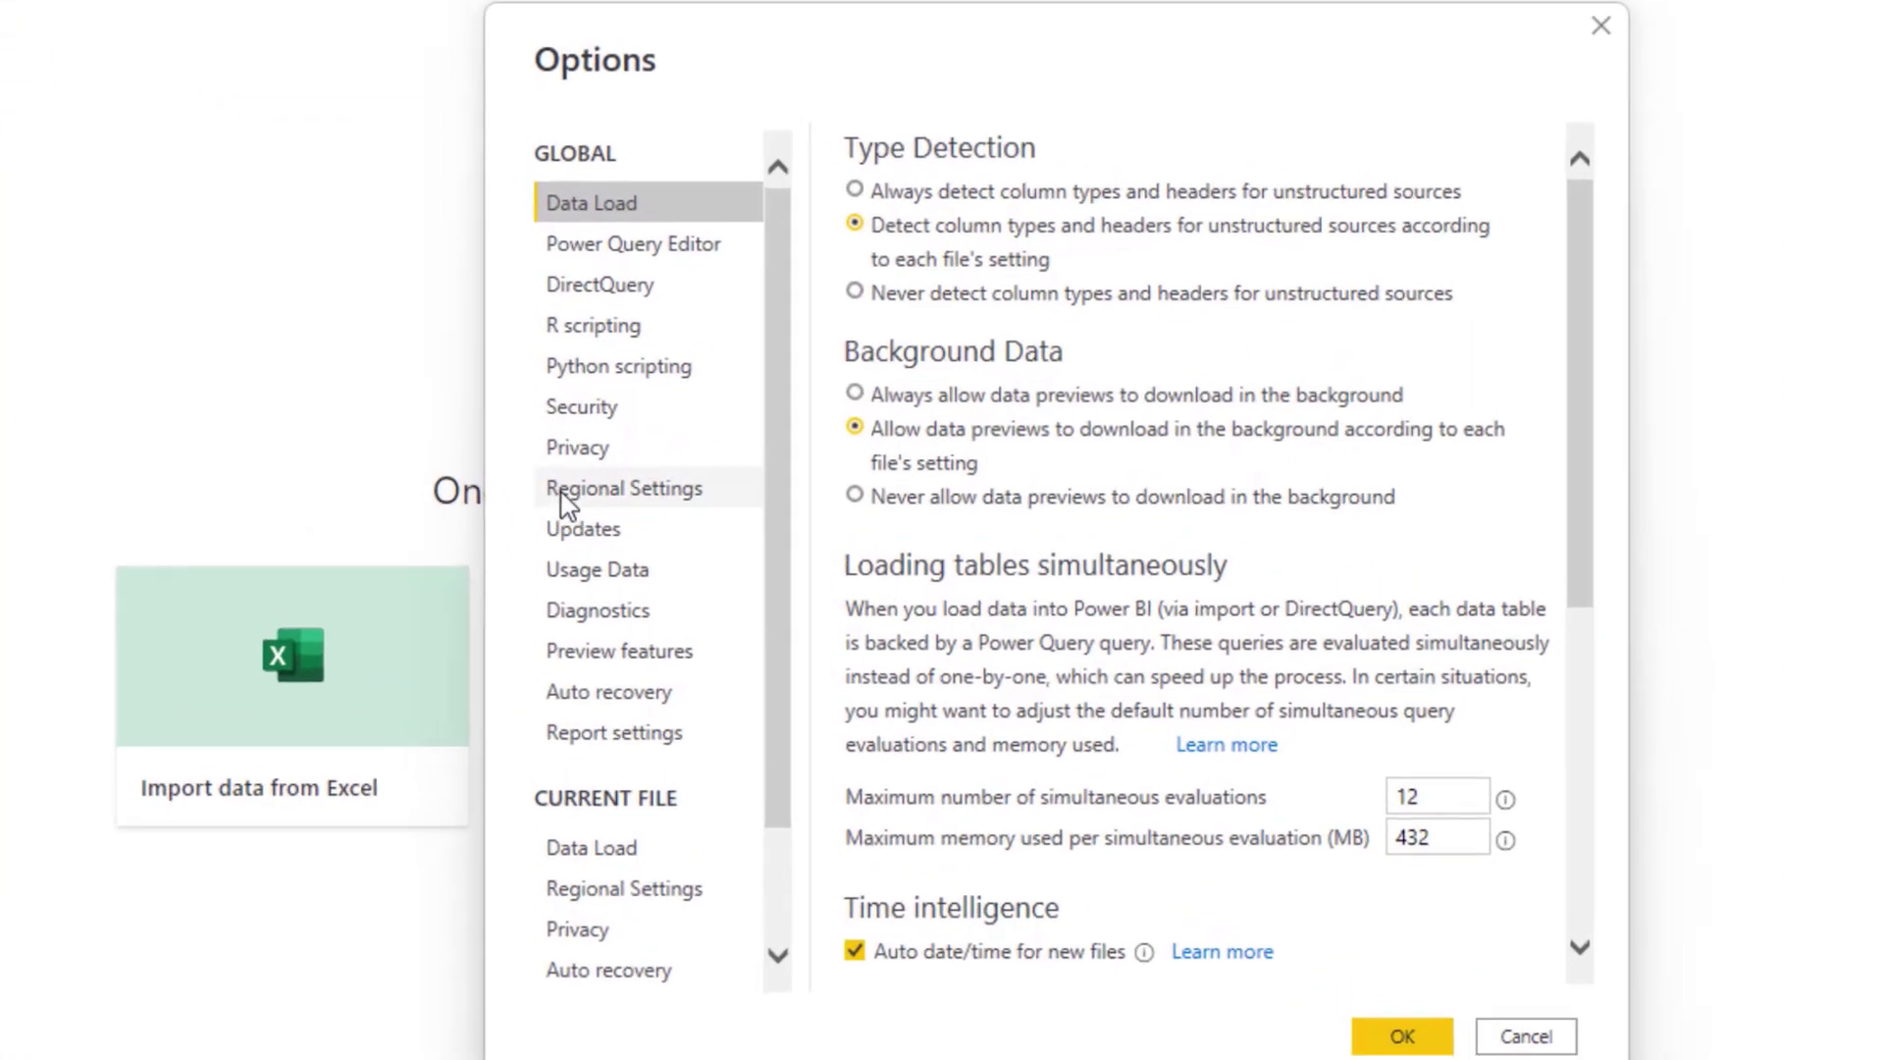
left_click(667, 365)
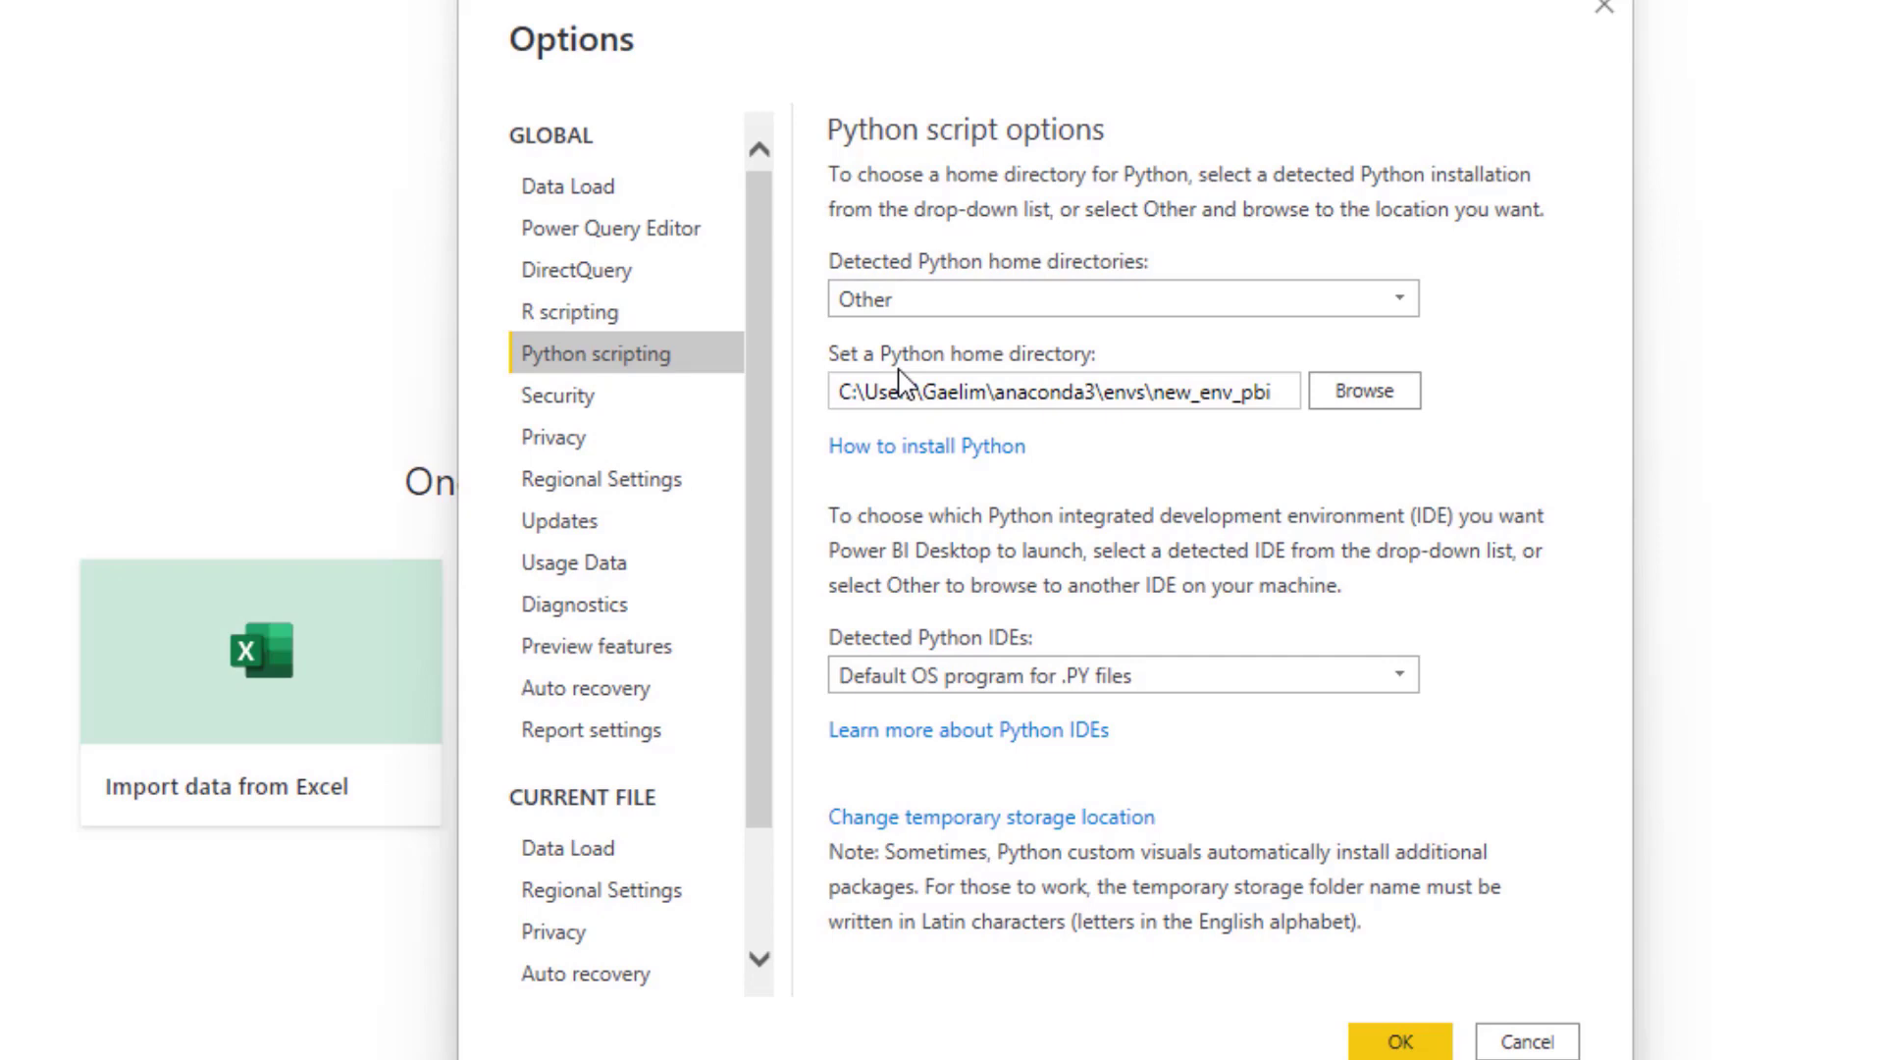
left_click_drag(837, 391, 1273, 398)
right_click(1273, 397)
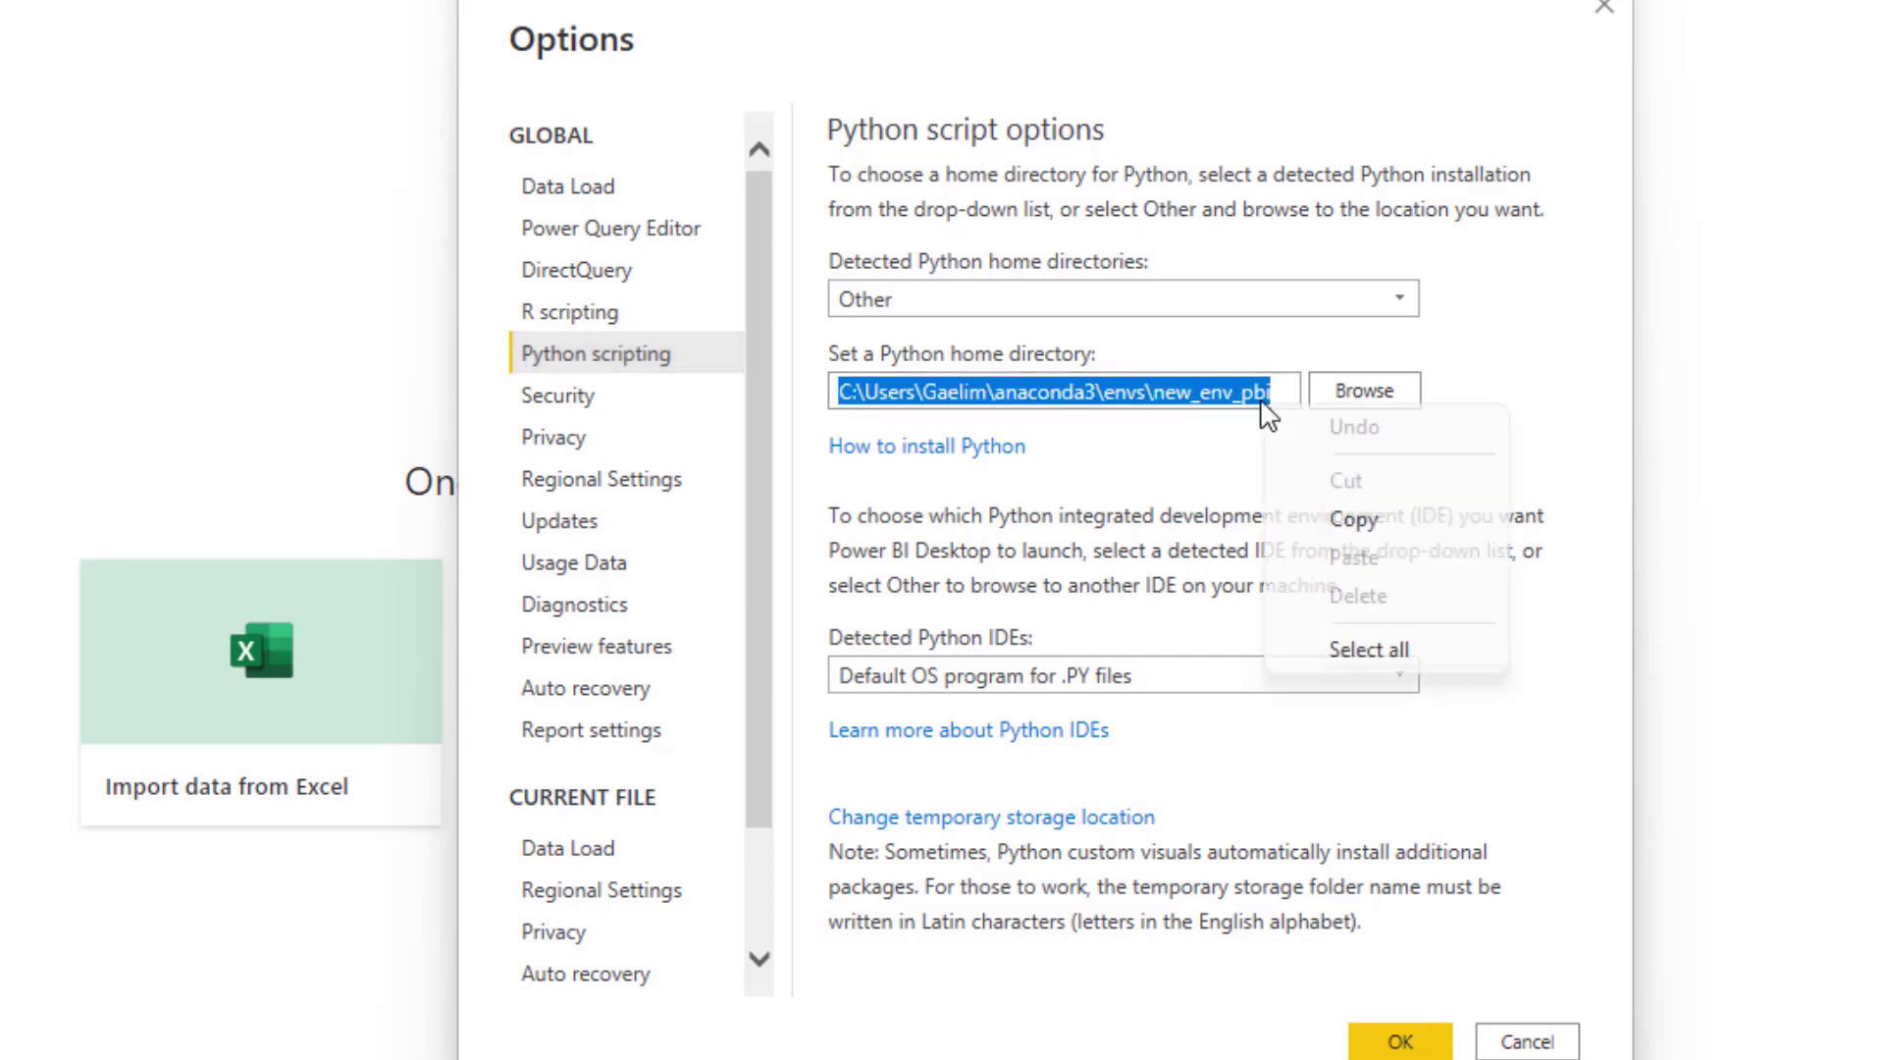
left_click(1328, 510)
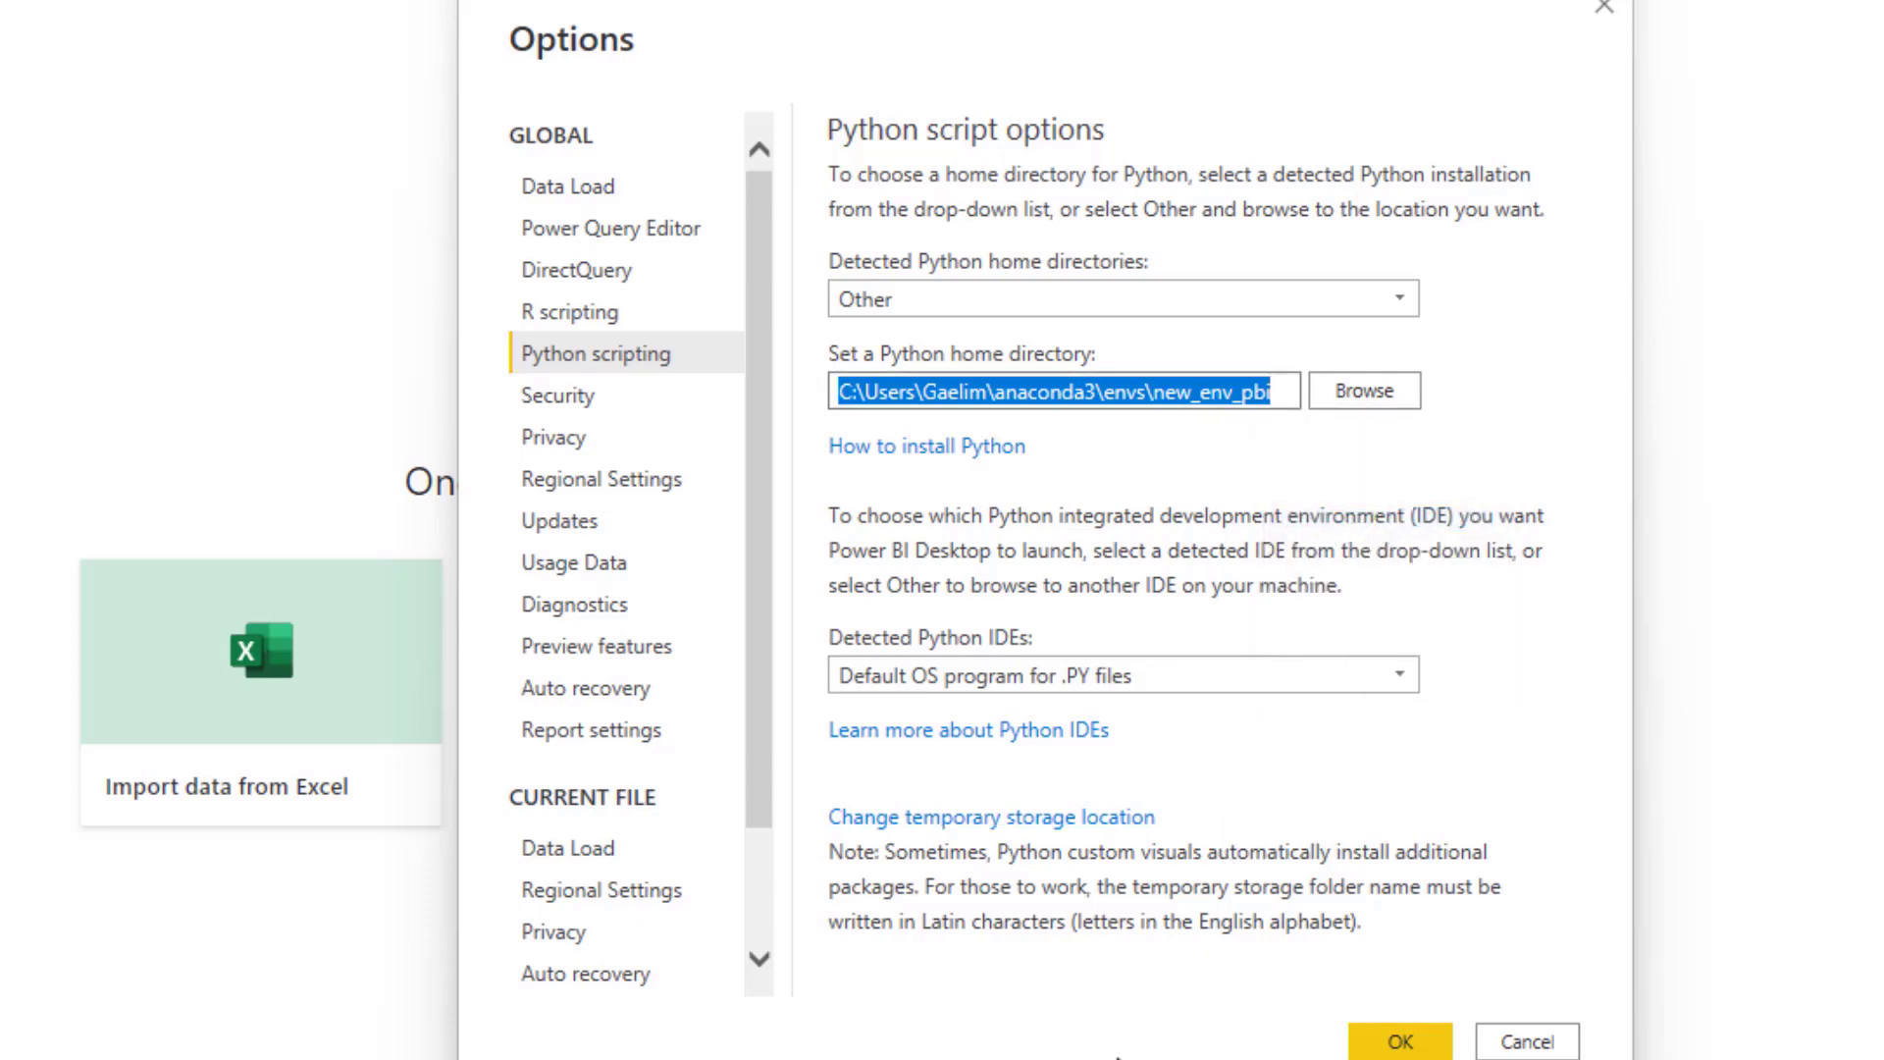
key("super")
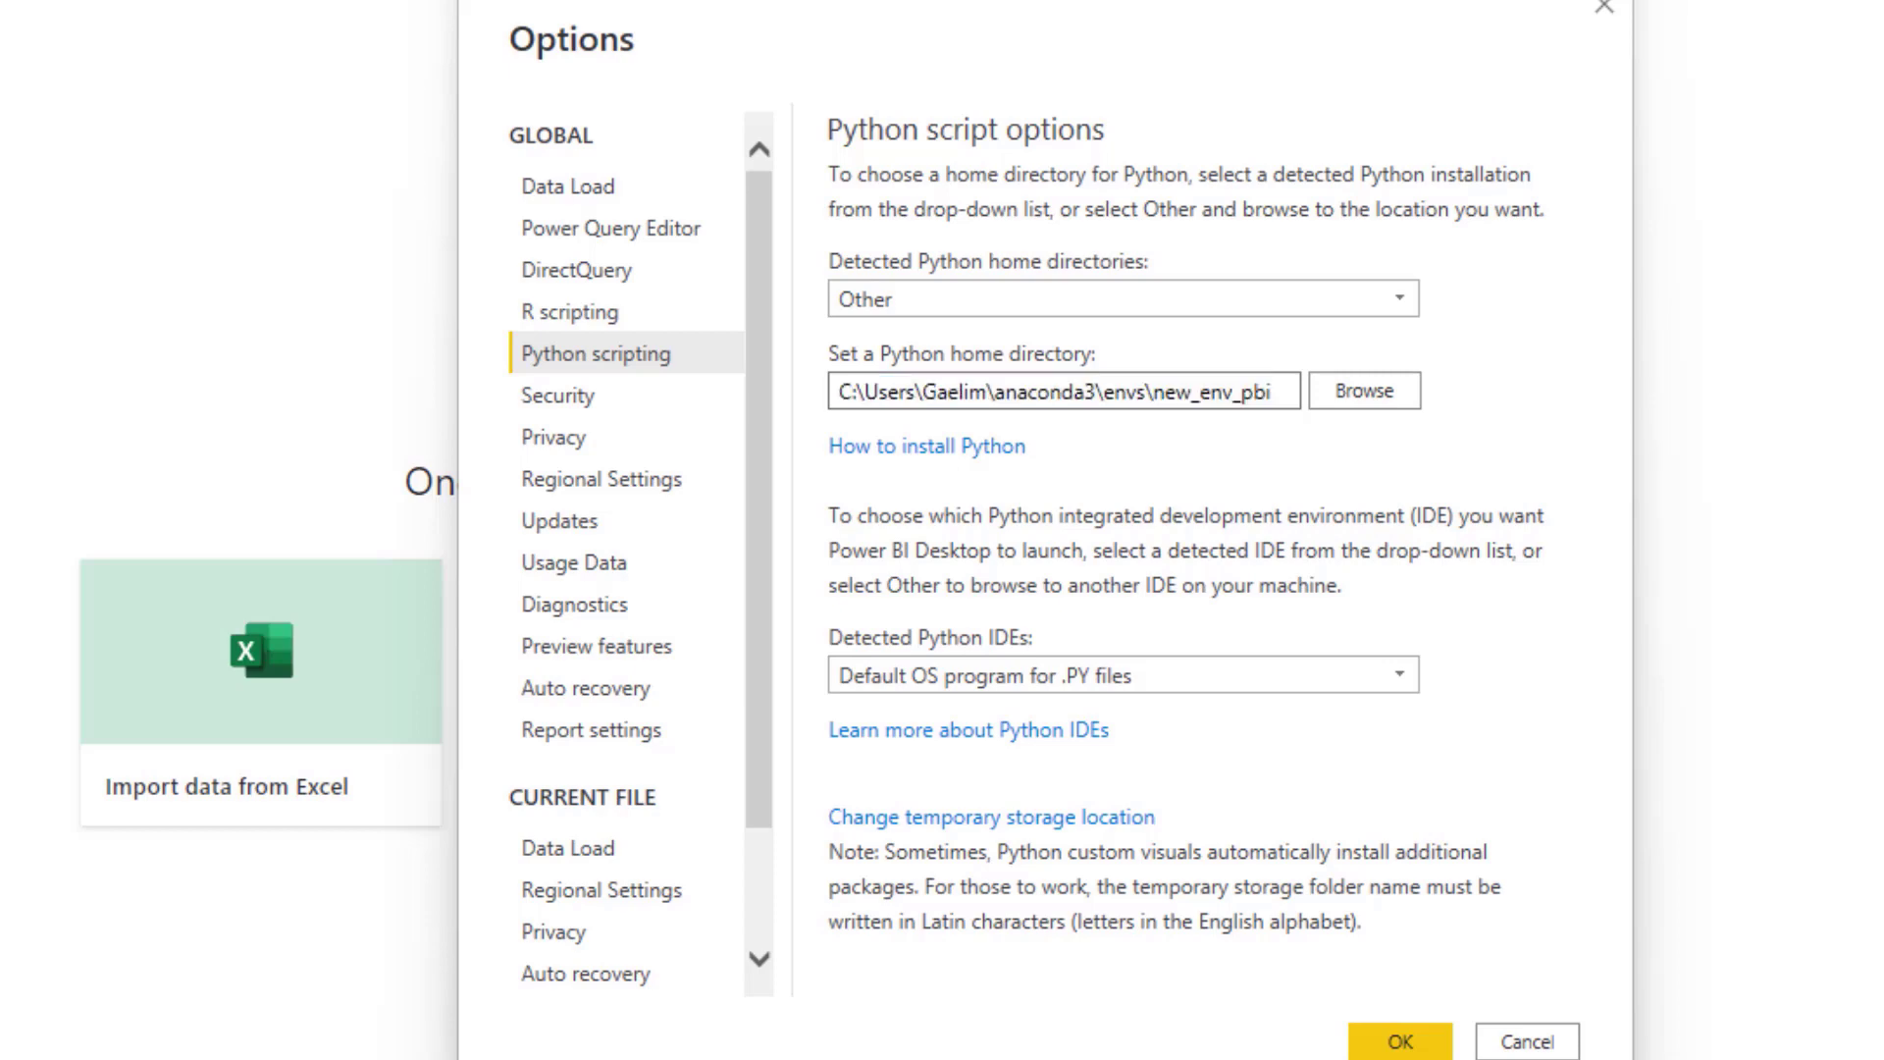
Launch Anaconda Prompt (anaconda5) and place its window beside Power BI's Options.
type("ana")
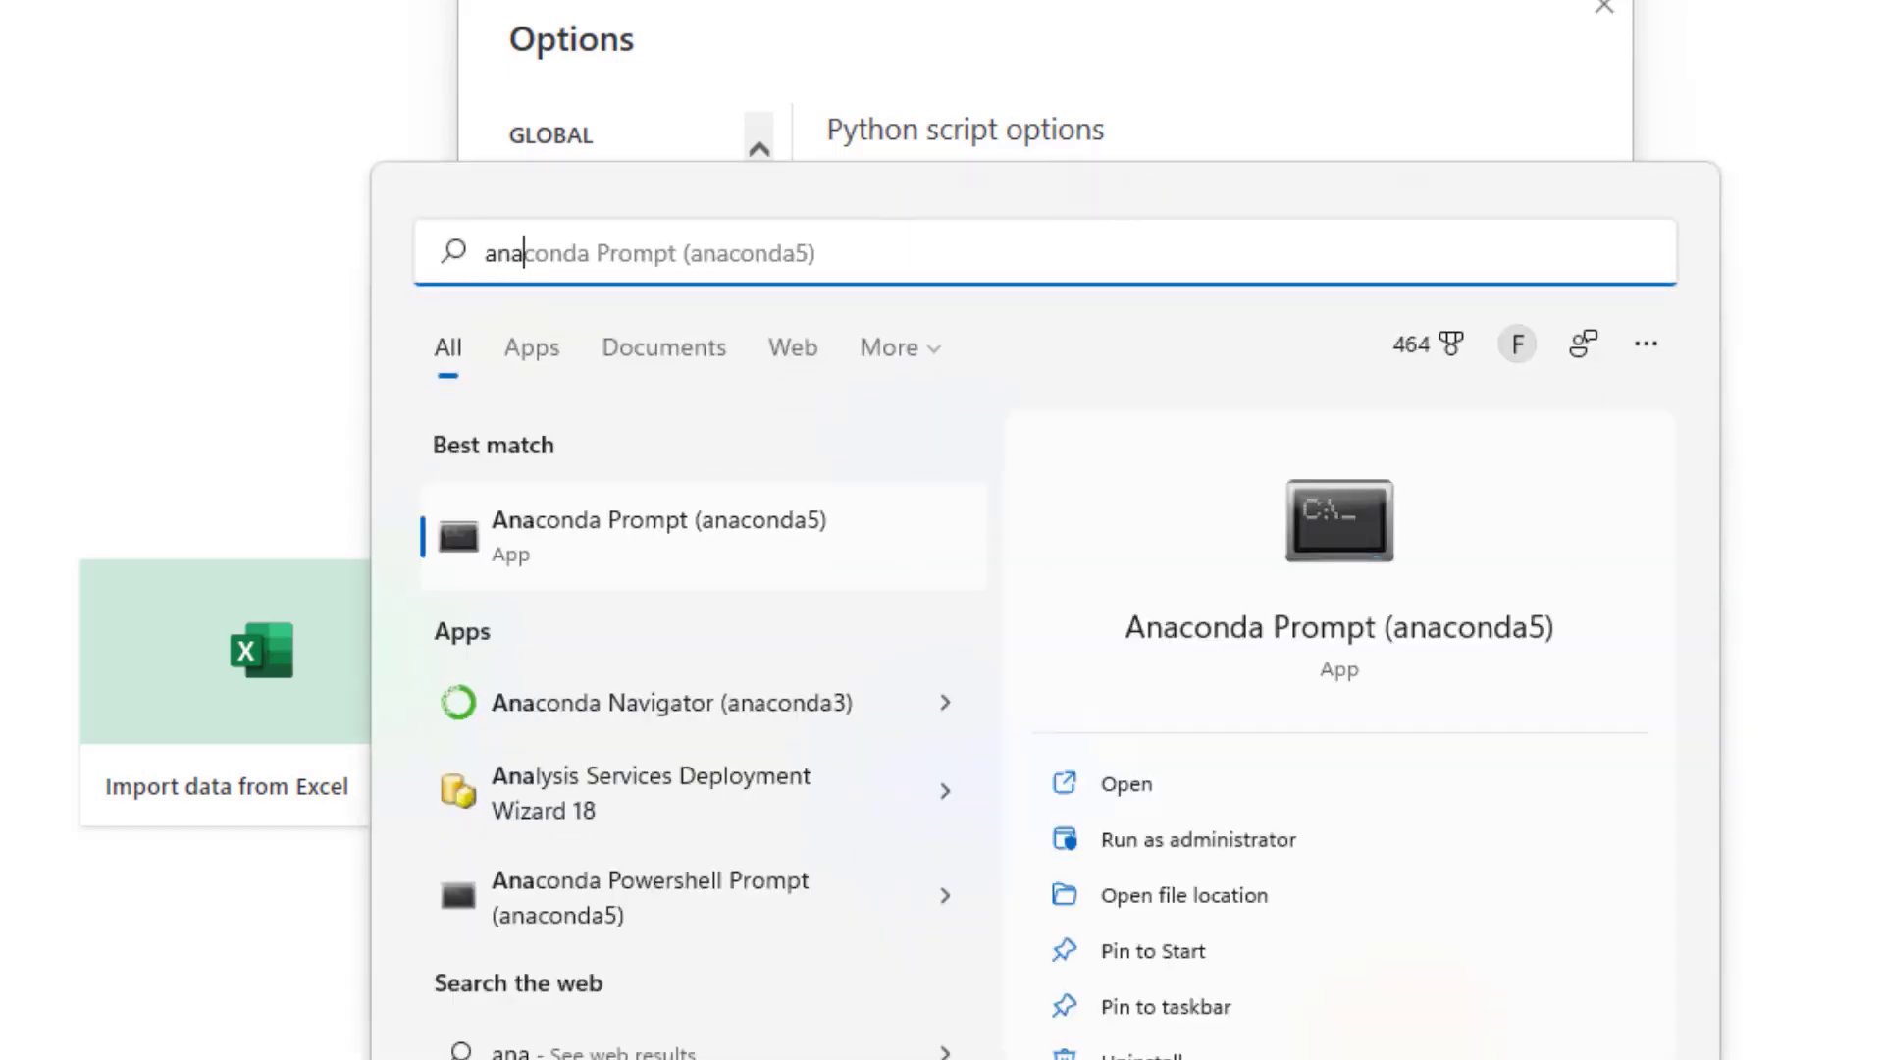
left_click(671, 570)
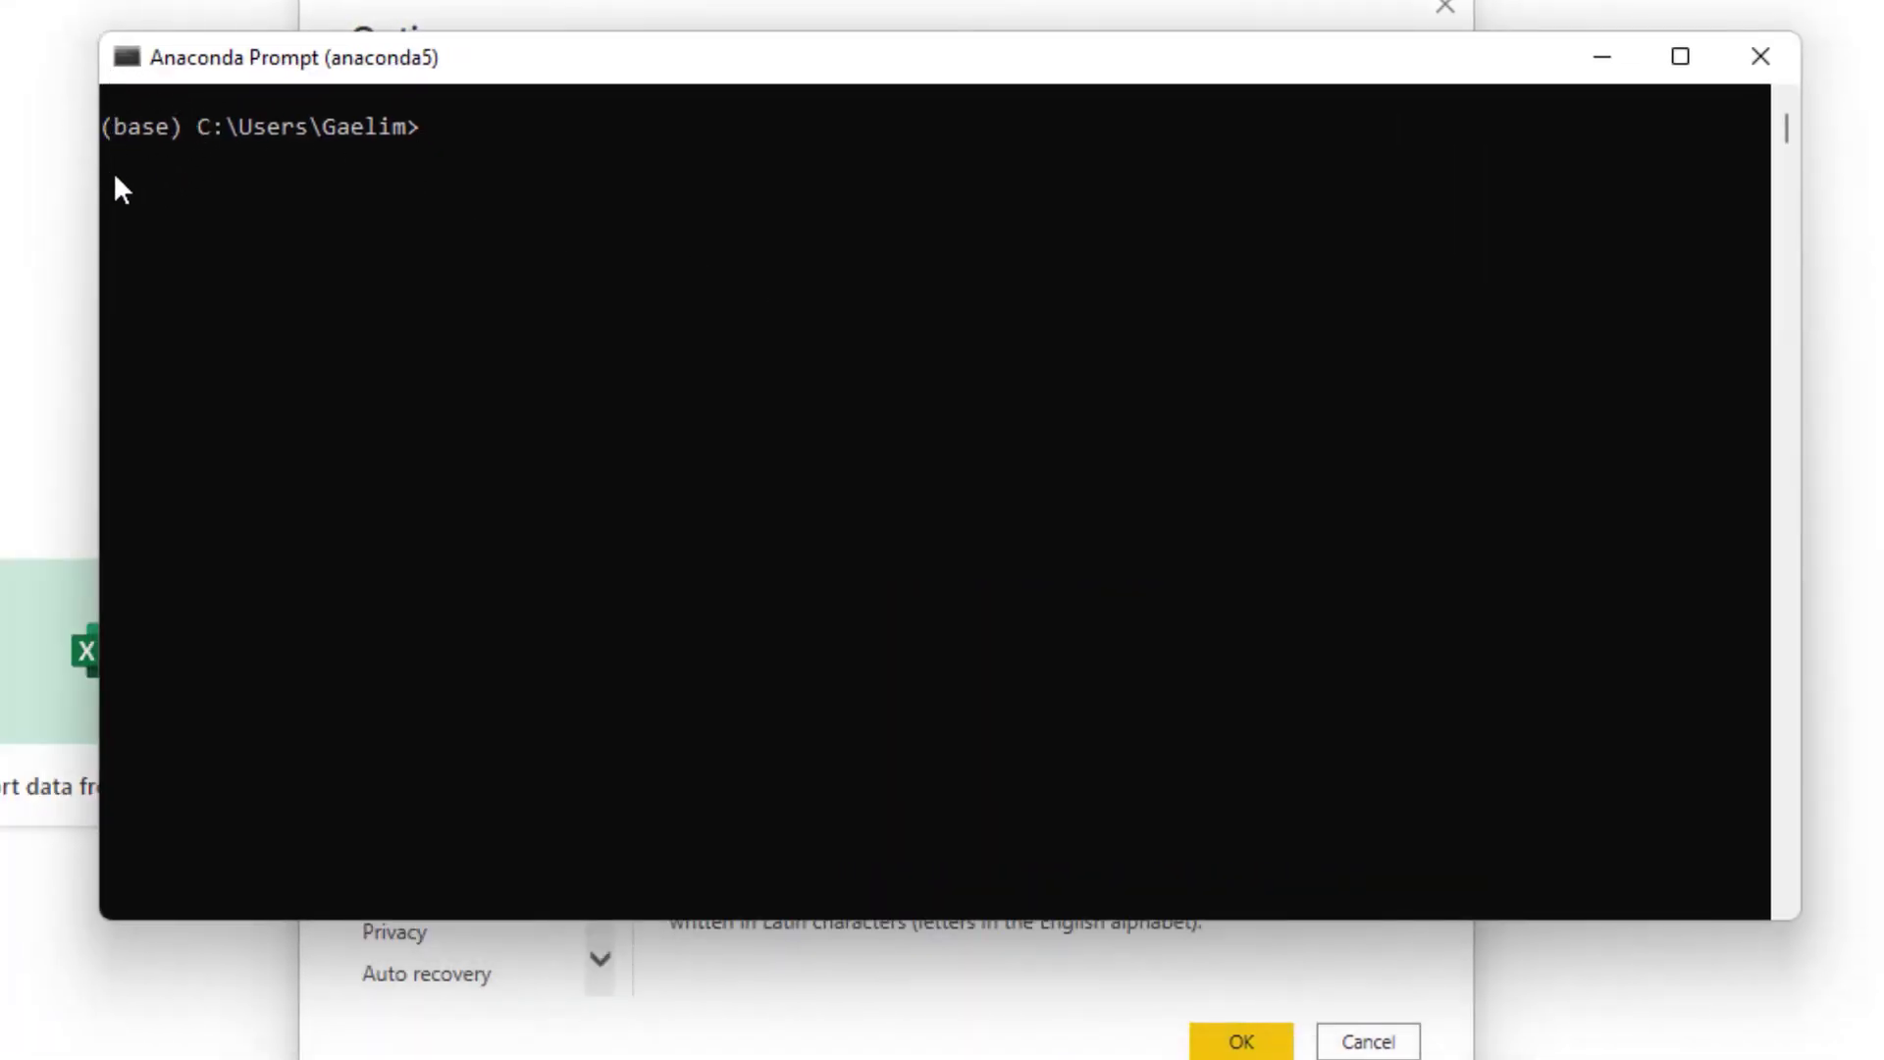
left_click_drag(492, 72, 517, 513)
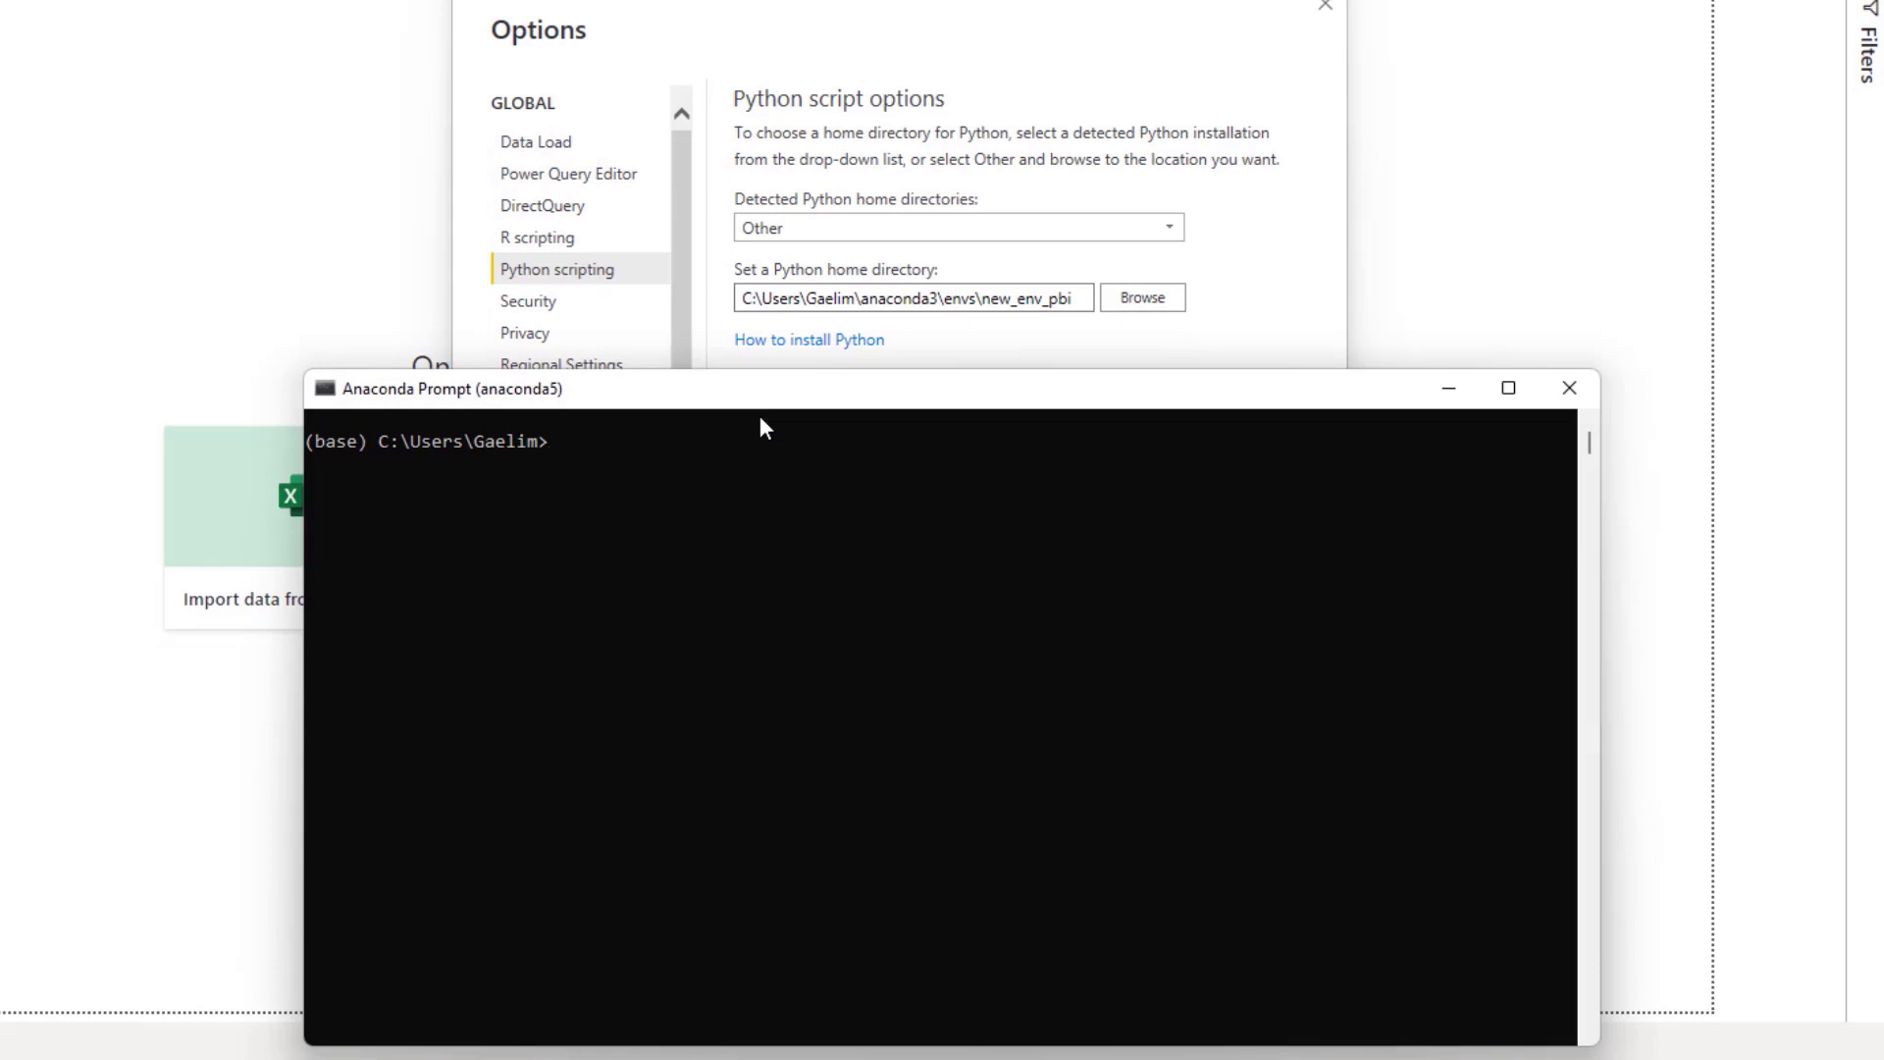
List environments with conda info --envs, then activate new_env_pbi using its pasted path.
type("co")
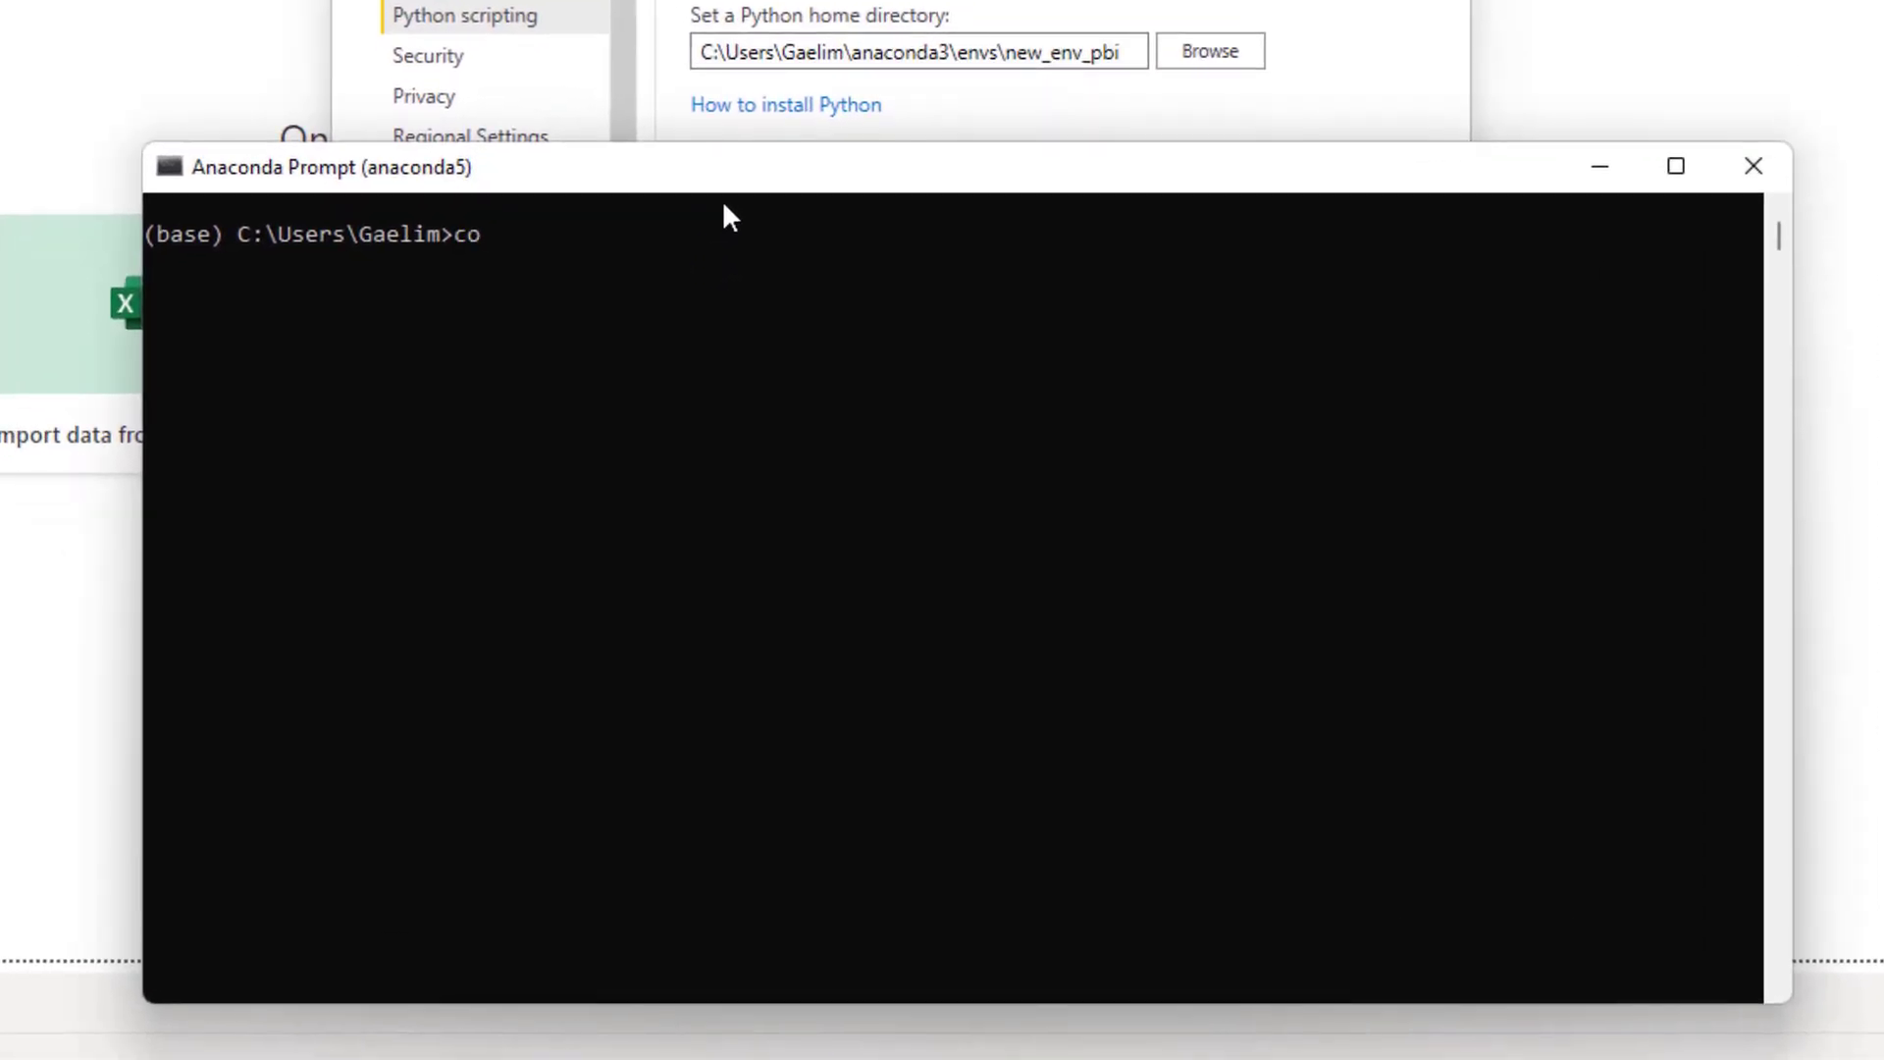
type("nda info --envs")
key("Return")
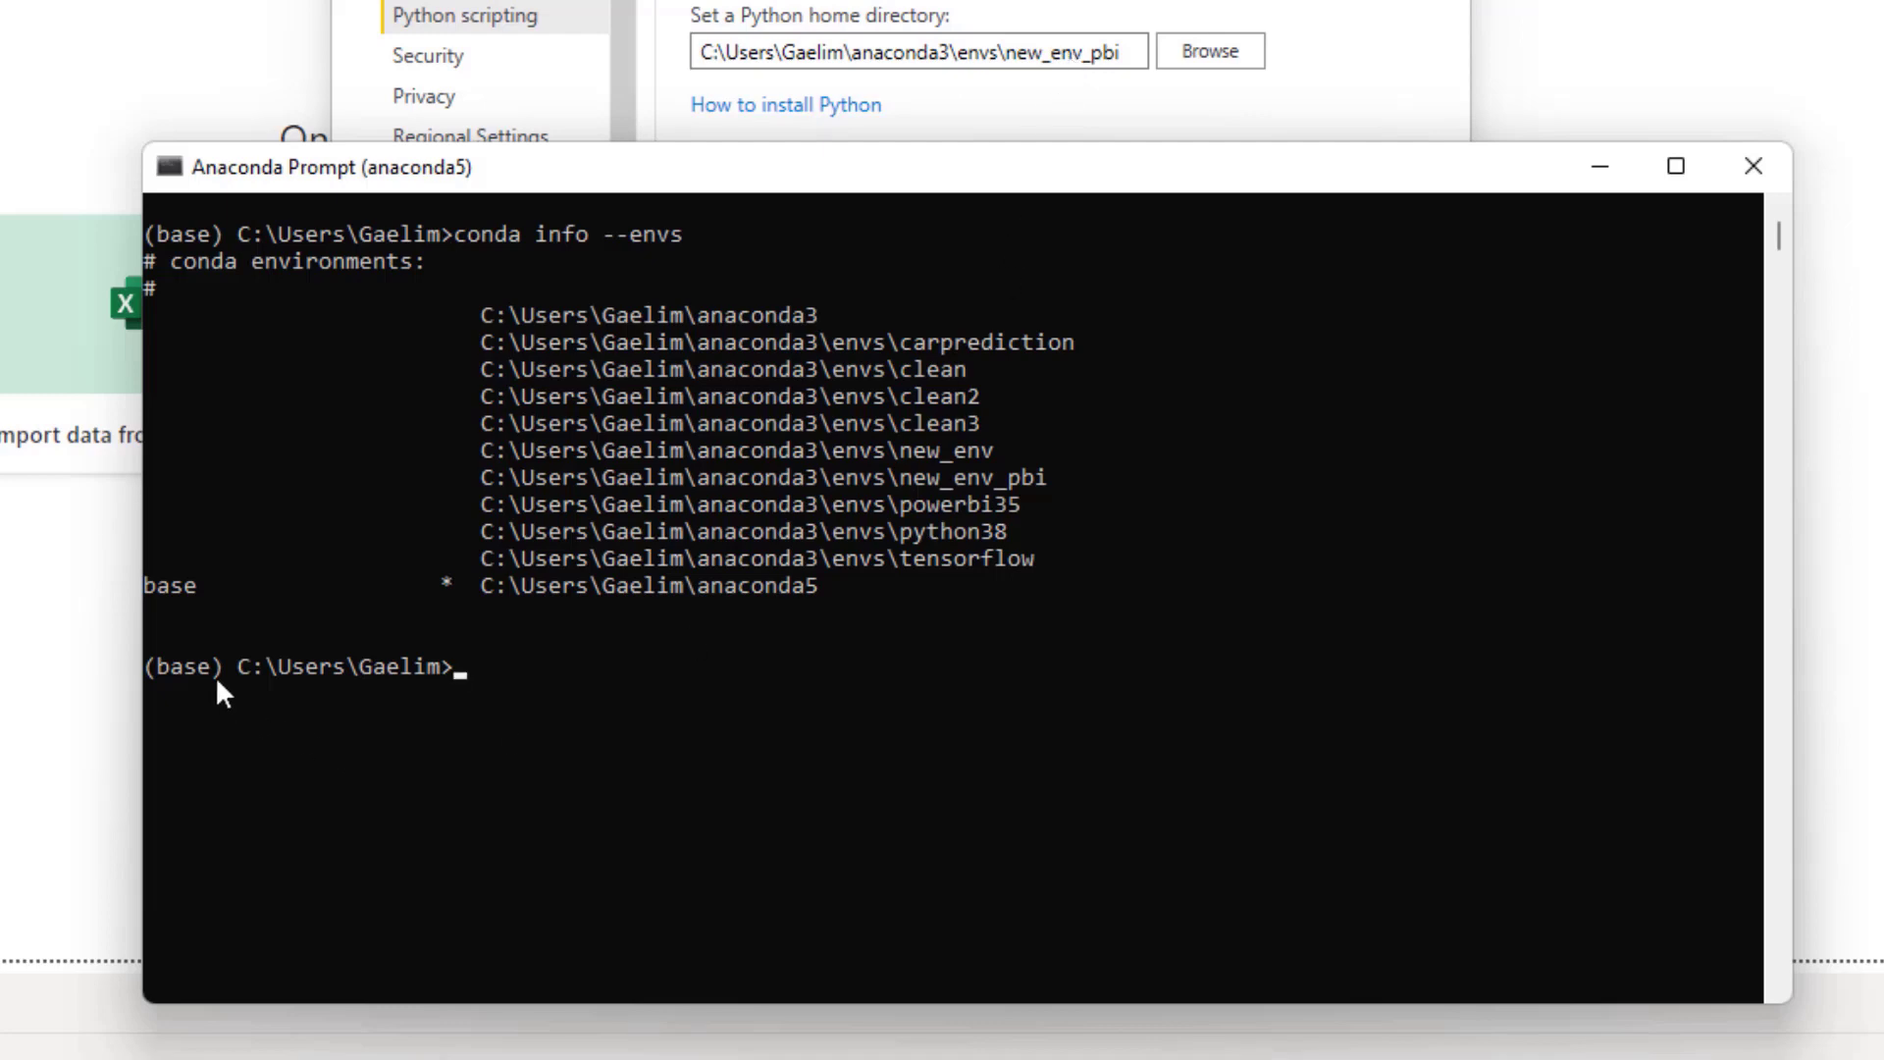
type("activate new")
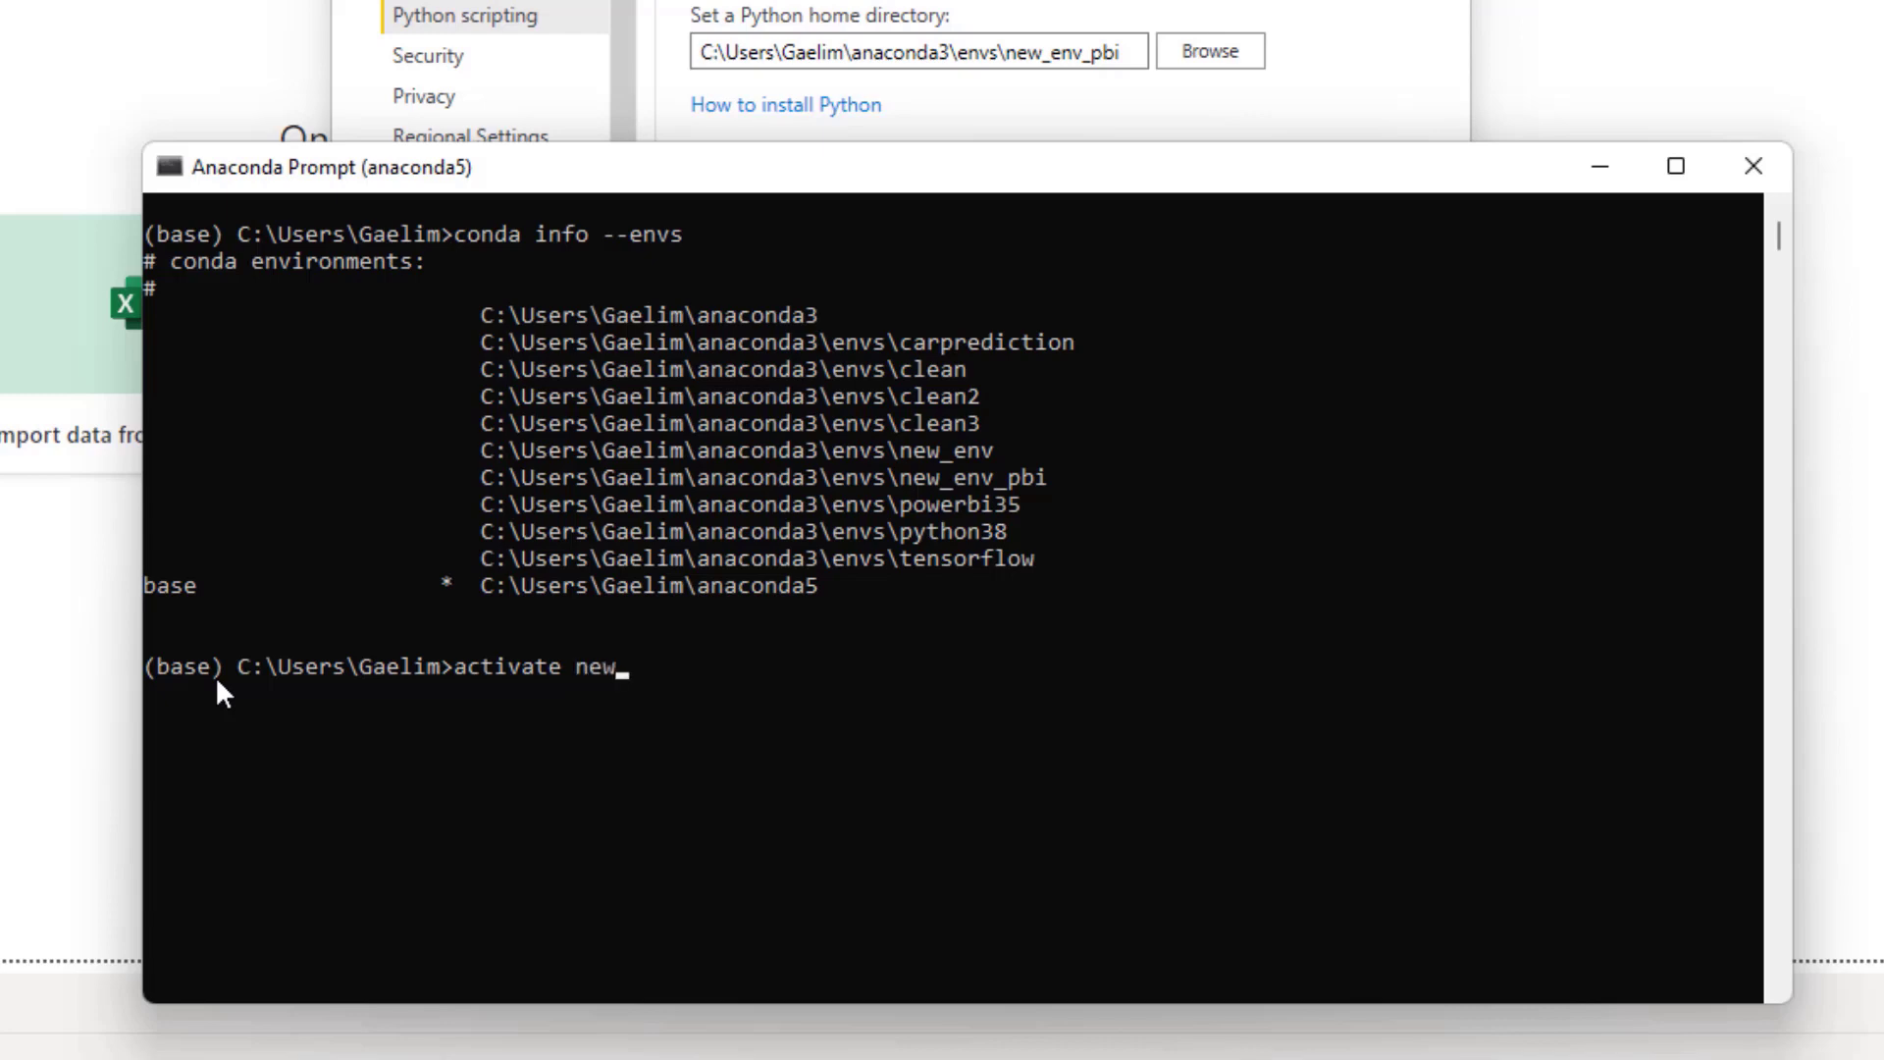
key("BackSpace")
key("BackSpace")
key("BackSpace")
type("C:\\Users\\Gaelim\\anaconda3\\envs\\new_env_pbi")
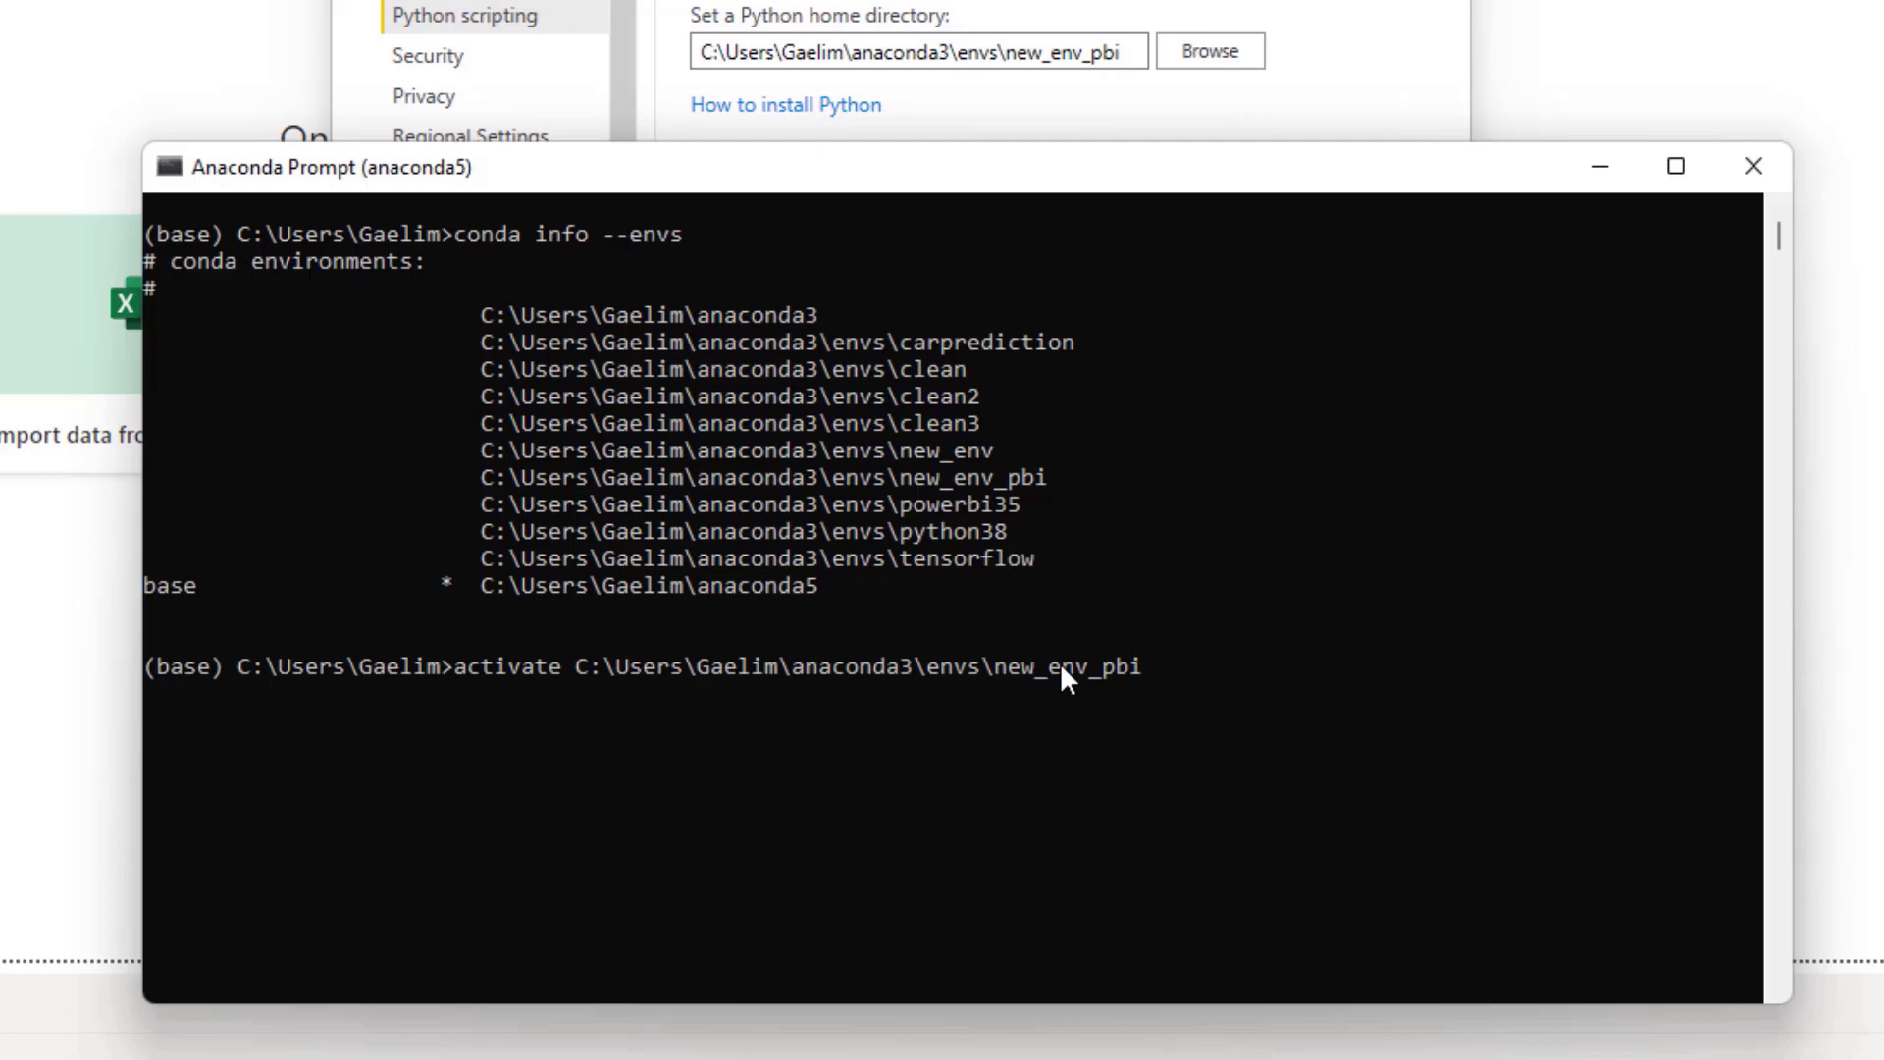
key("Return")
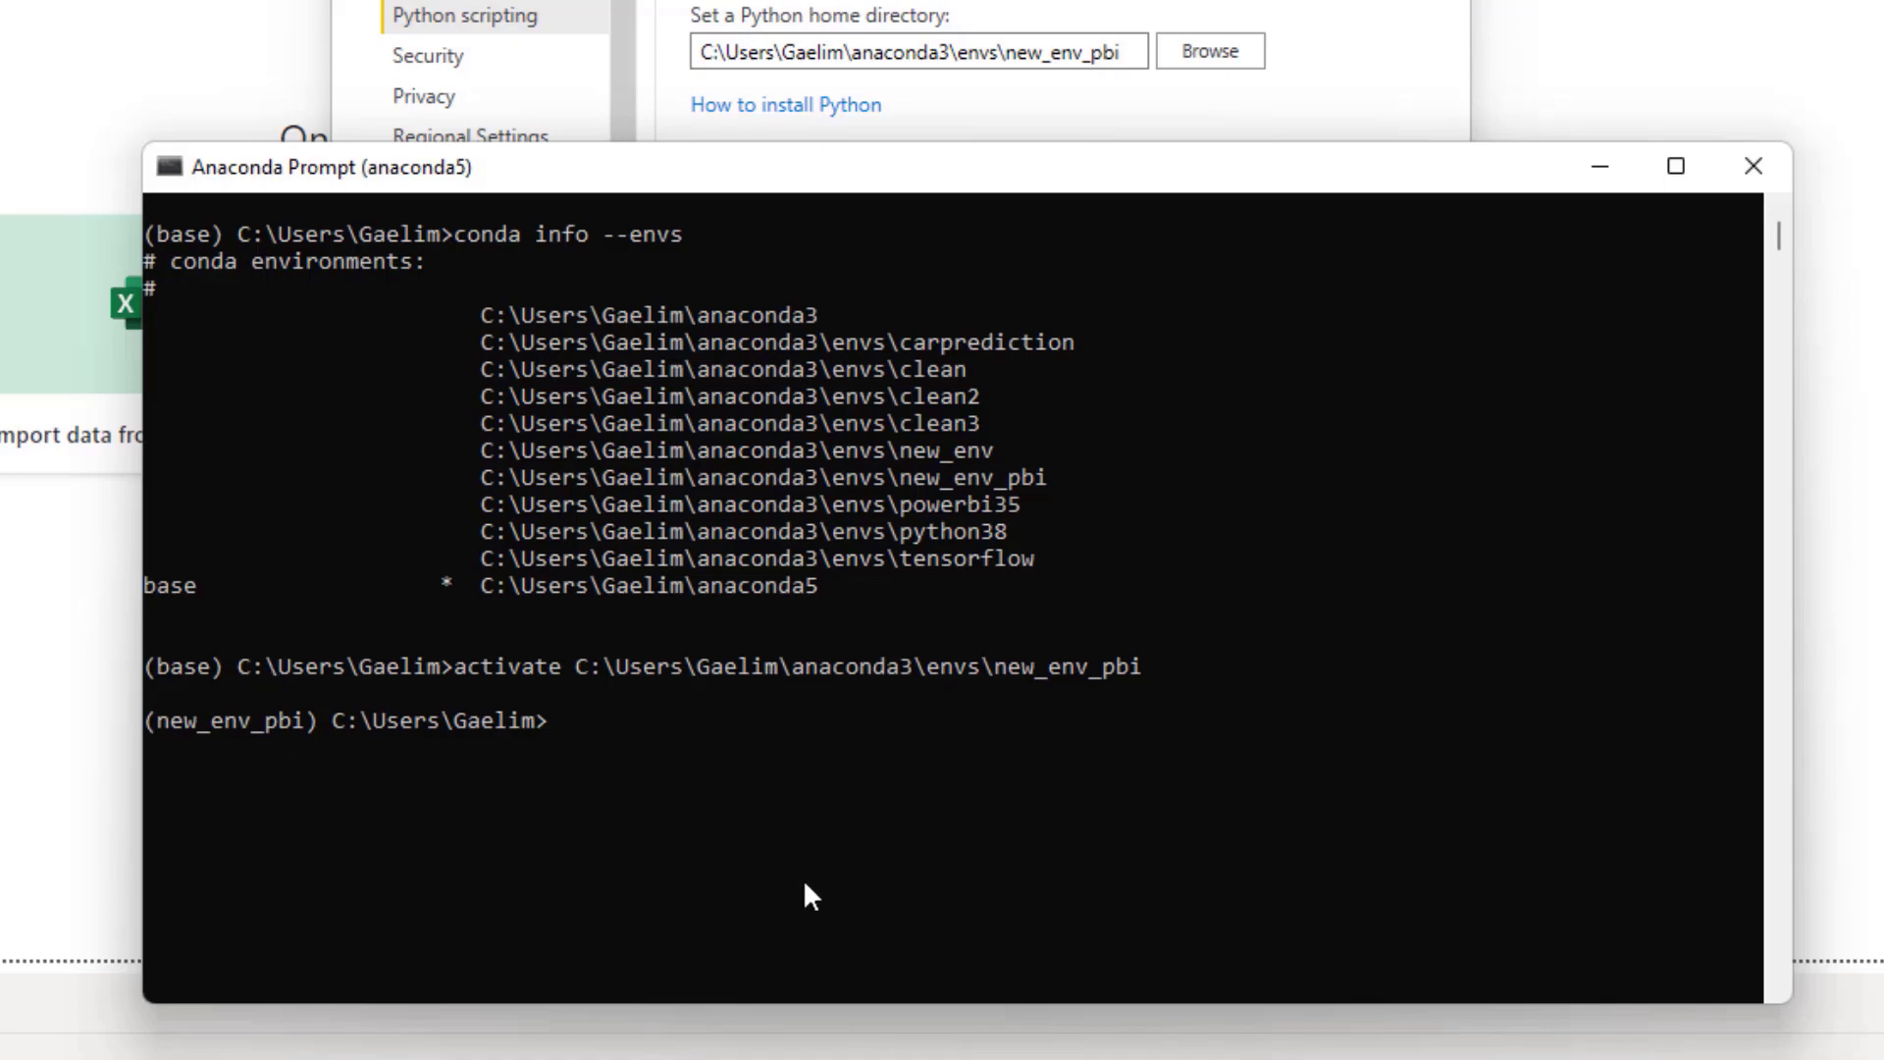
Close Power BI Options with OK and launch PBIDesktop.exe from the new_env_pbi prompt.
mouse_move(864, 1055)
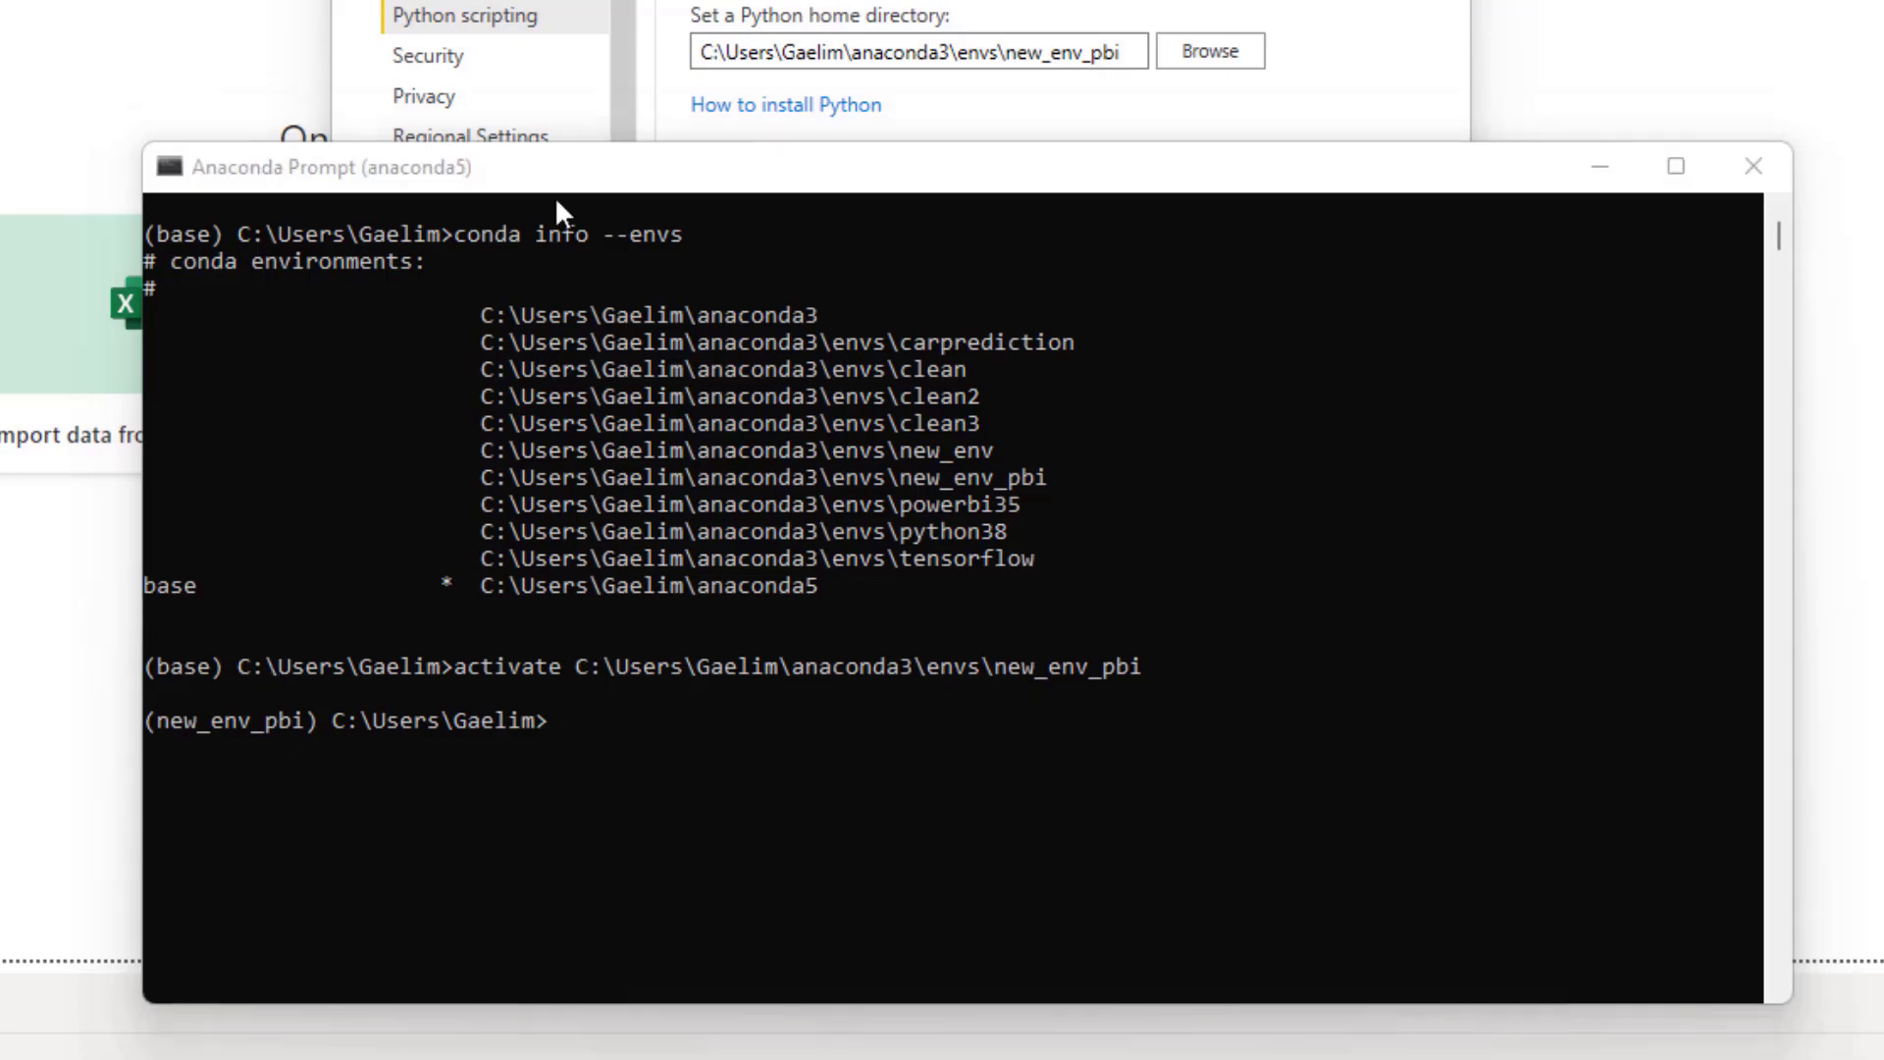
left_click_drag(598, 180, 377, 719)
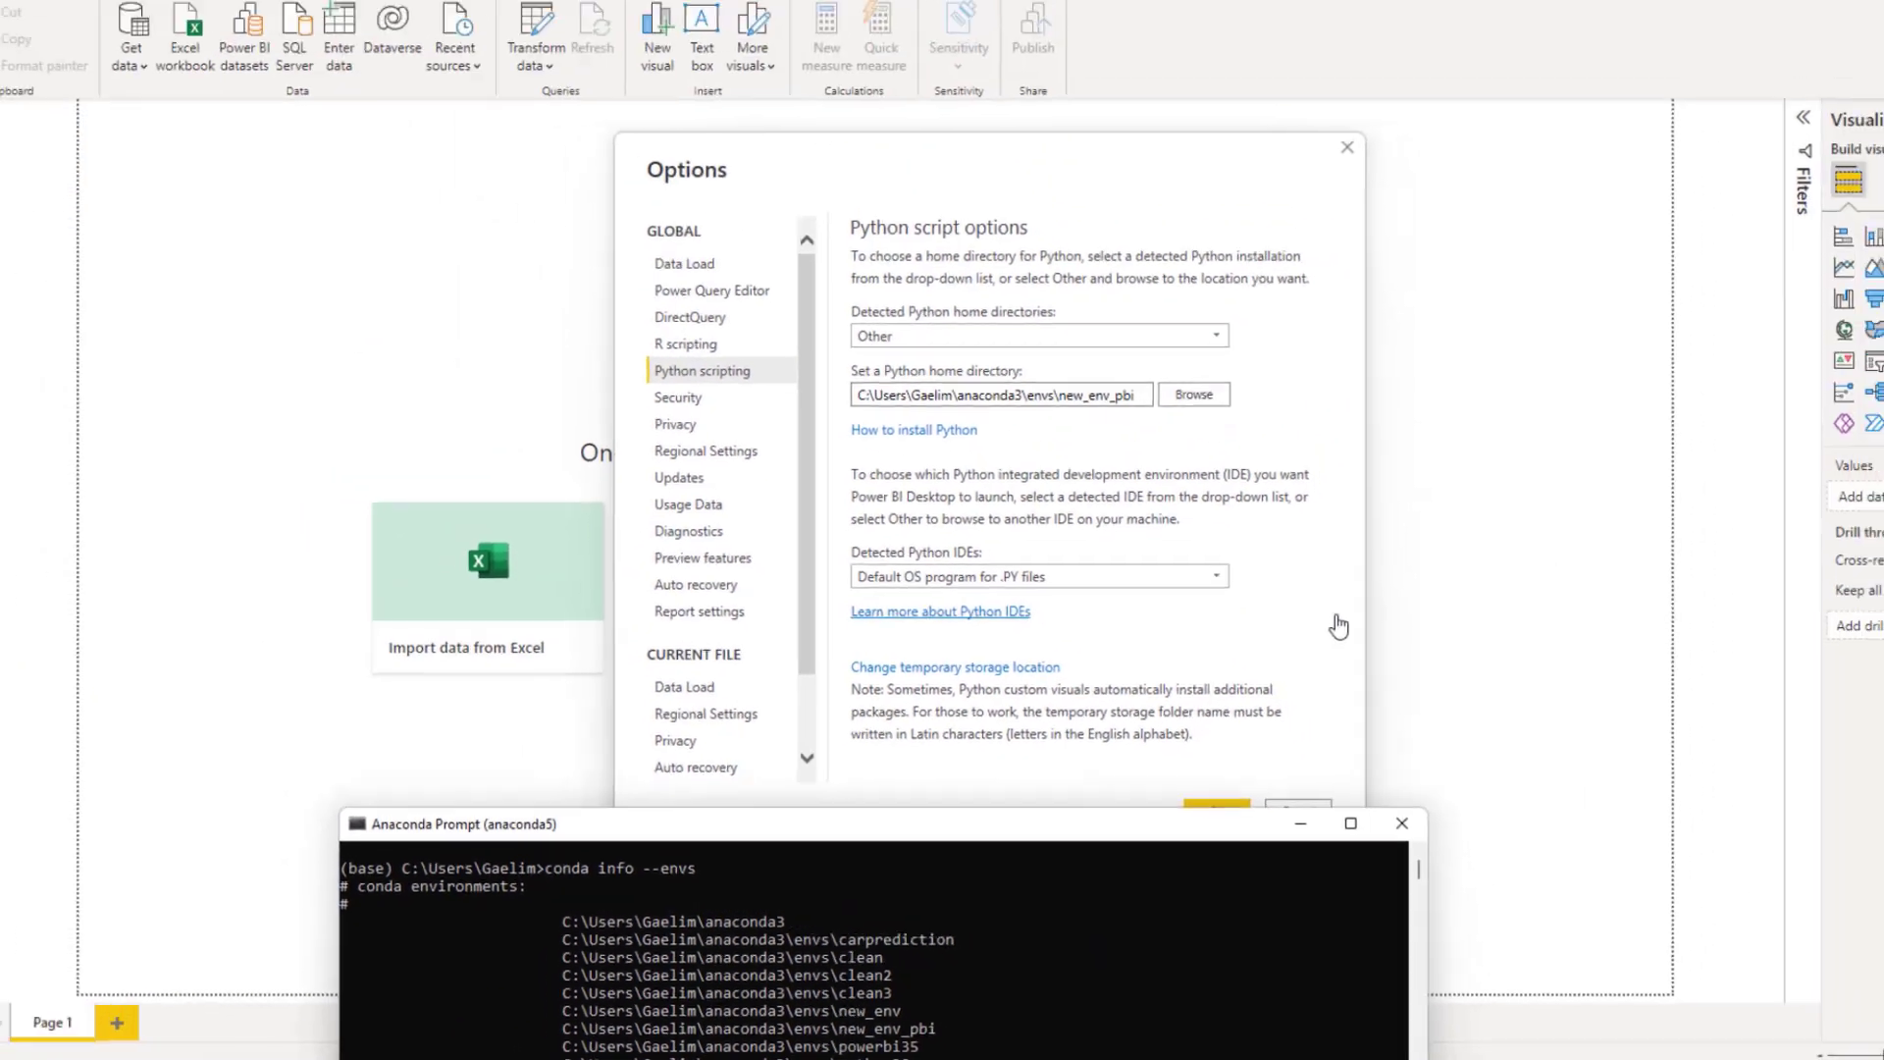
left_click(1364, 488)
left_click(1213, 827)
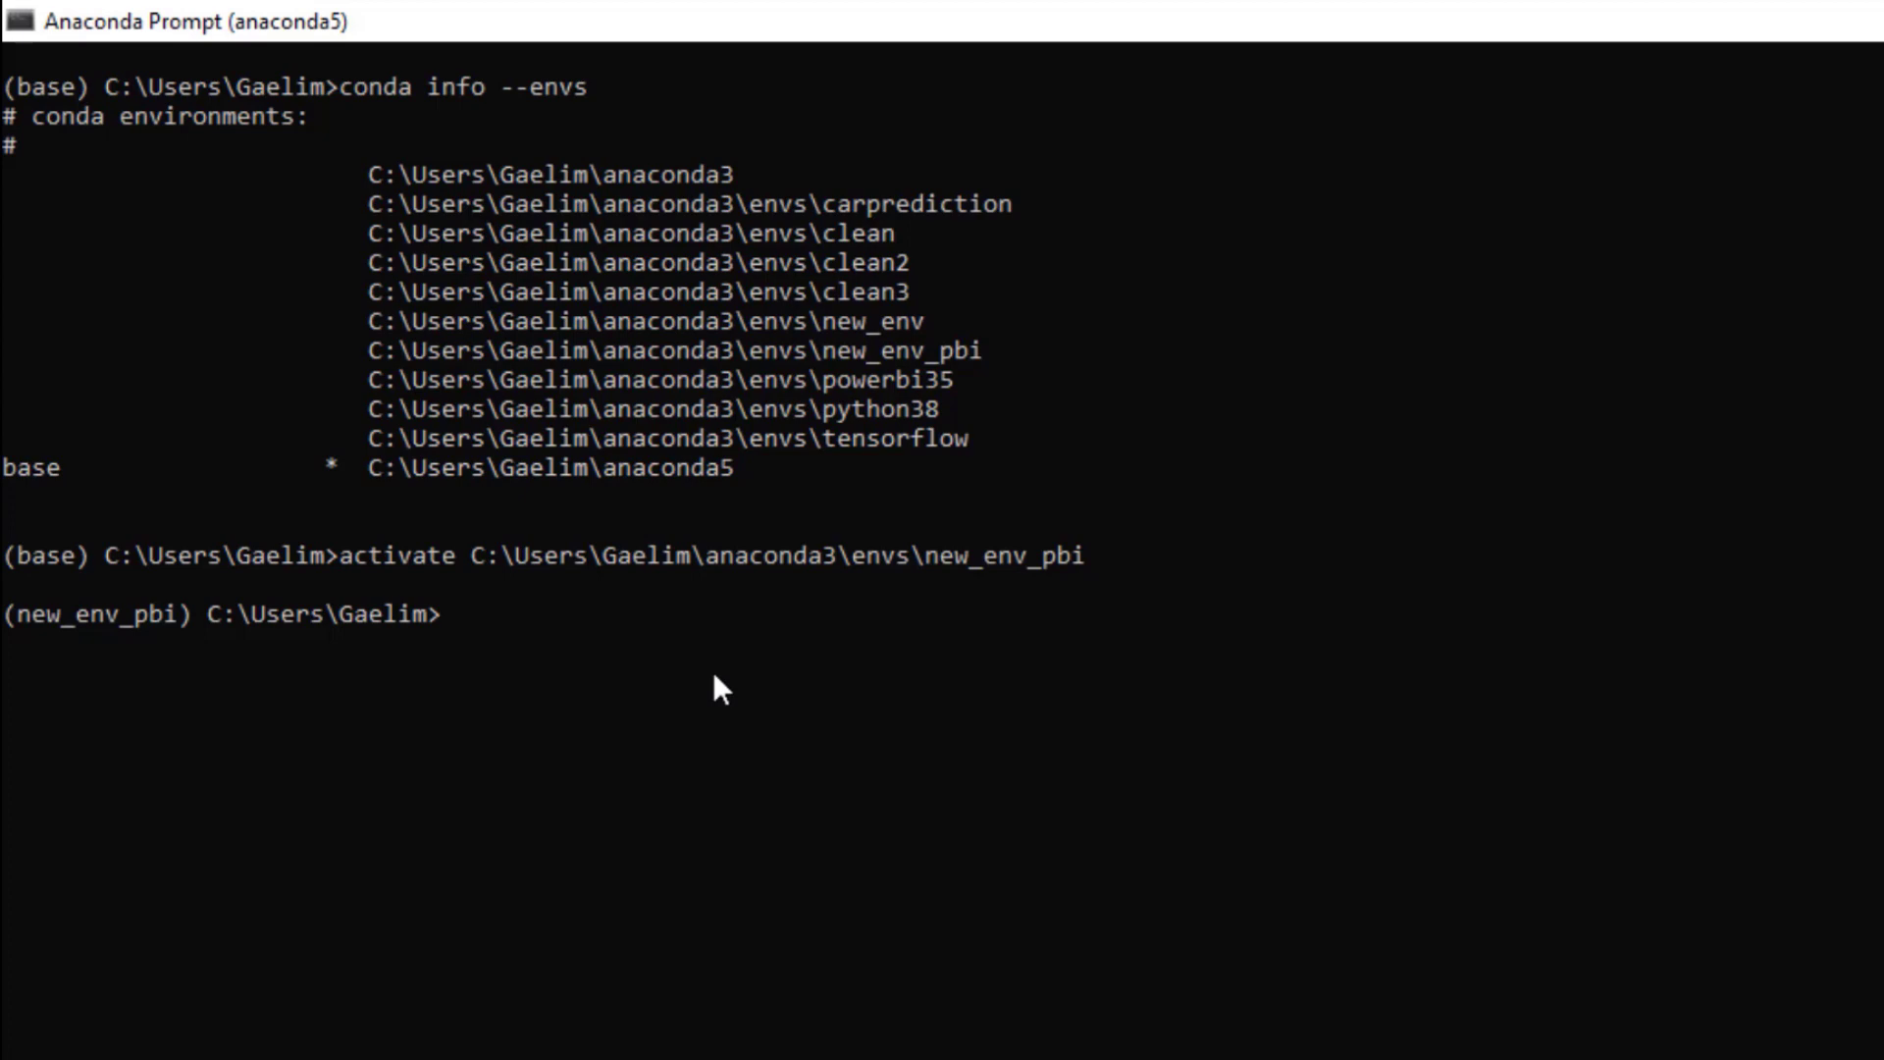
type("\"C:\\Program Files\\Microsoft Power BI Desktop\\bin\\PBIDesktop.exe\"")
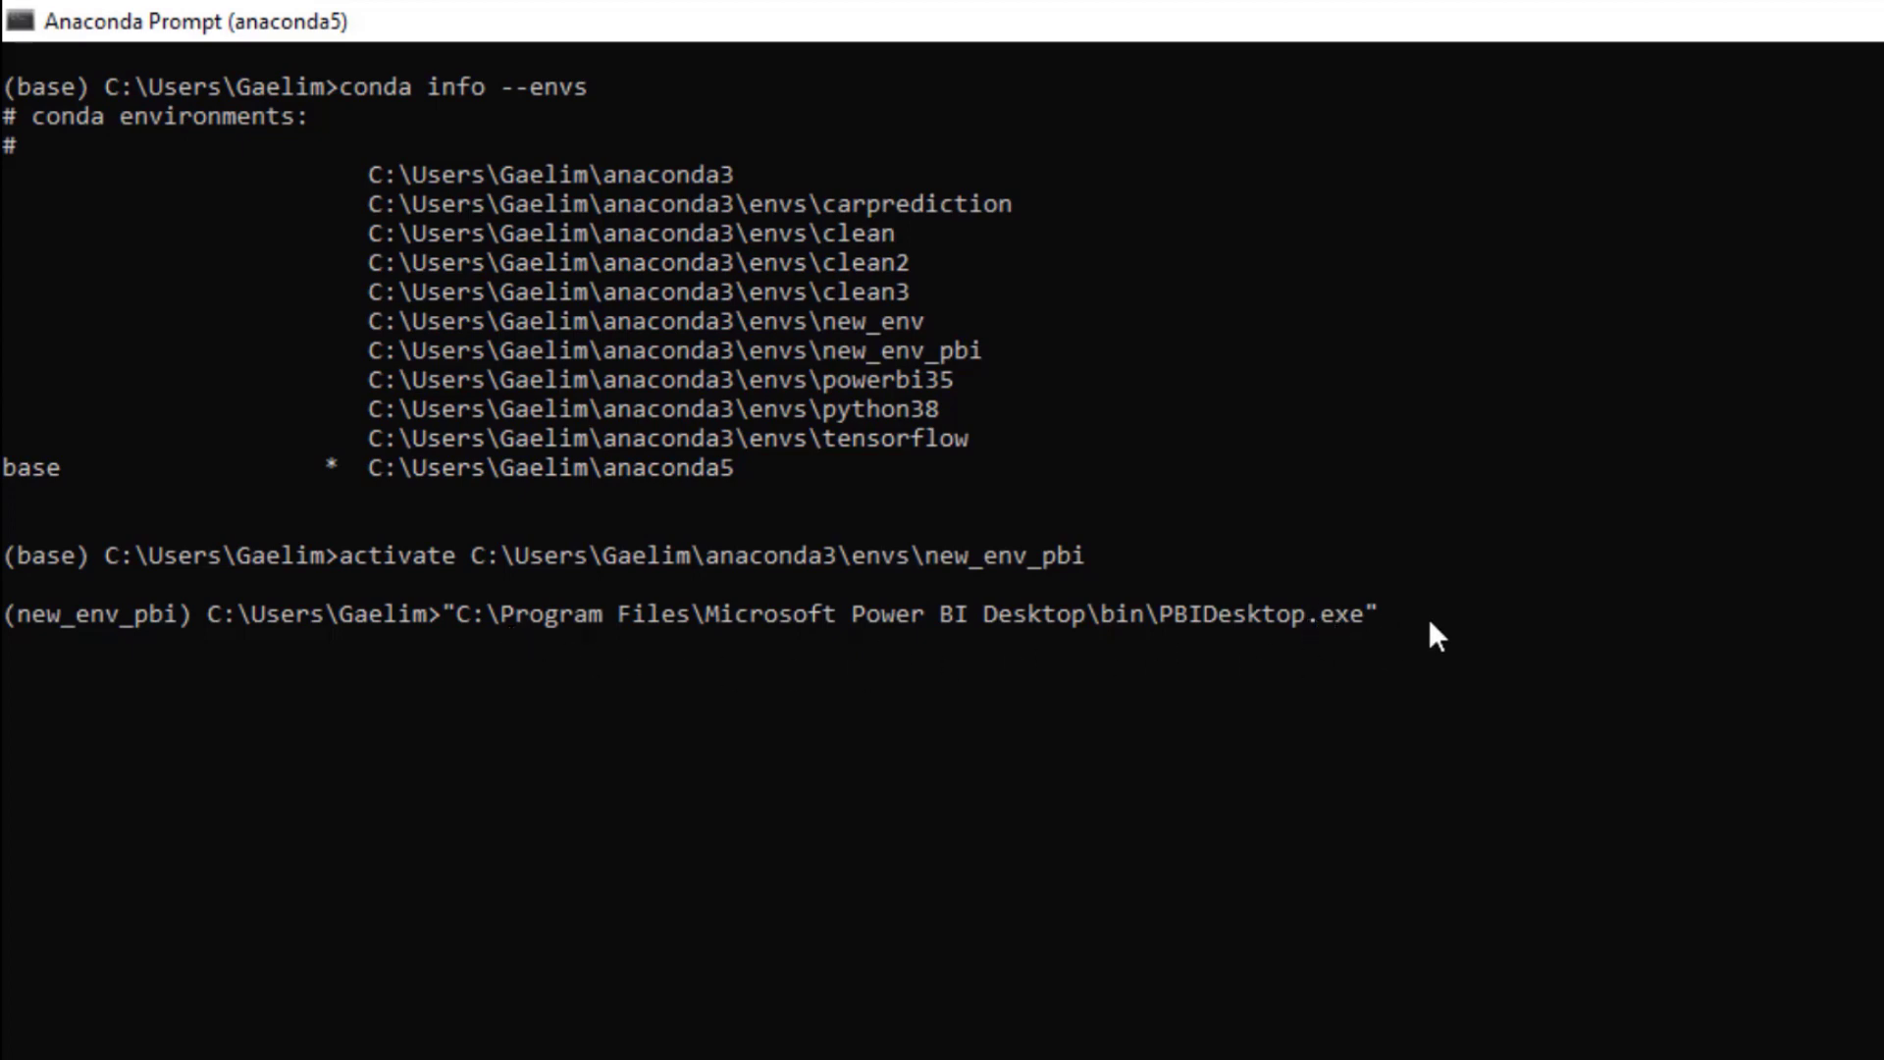
key("Return")
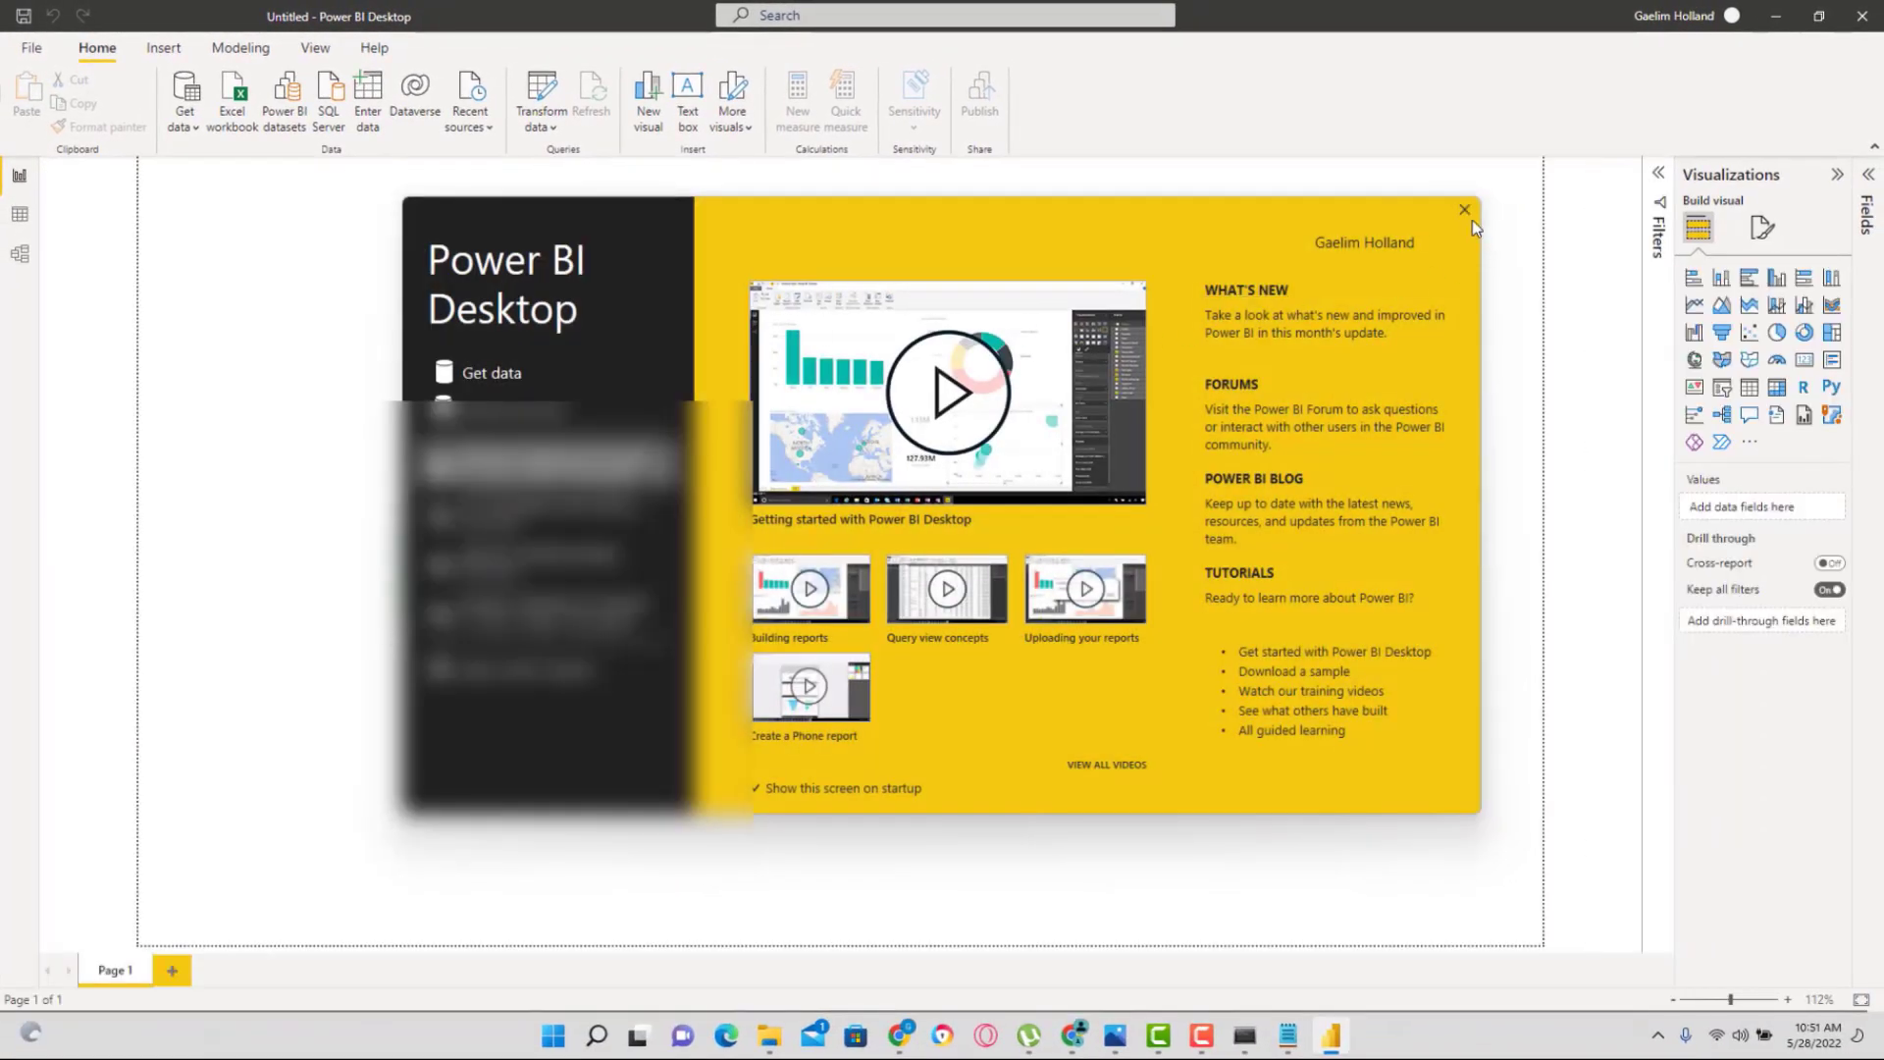
Dismiss the welcome screen, then add and enable a Python script visual for the weekly data table.
left_click(1464, 211)
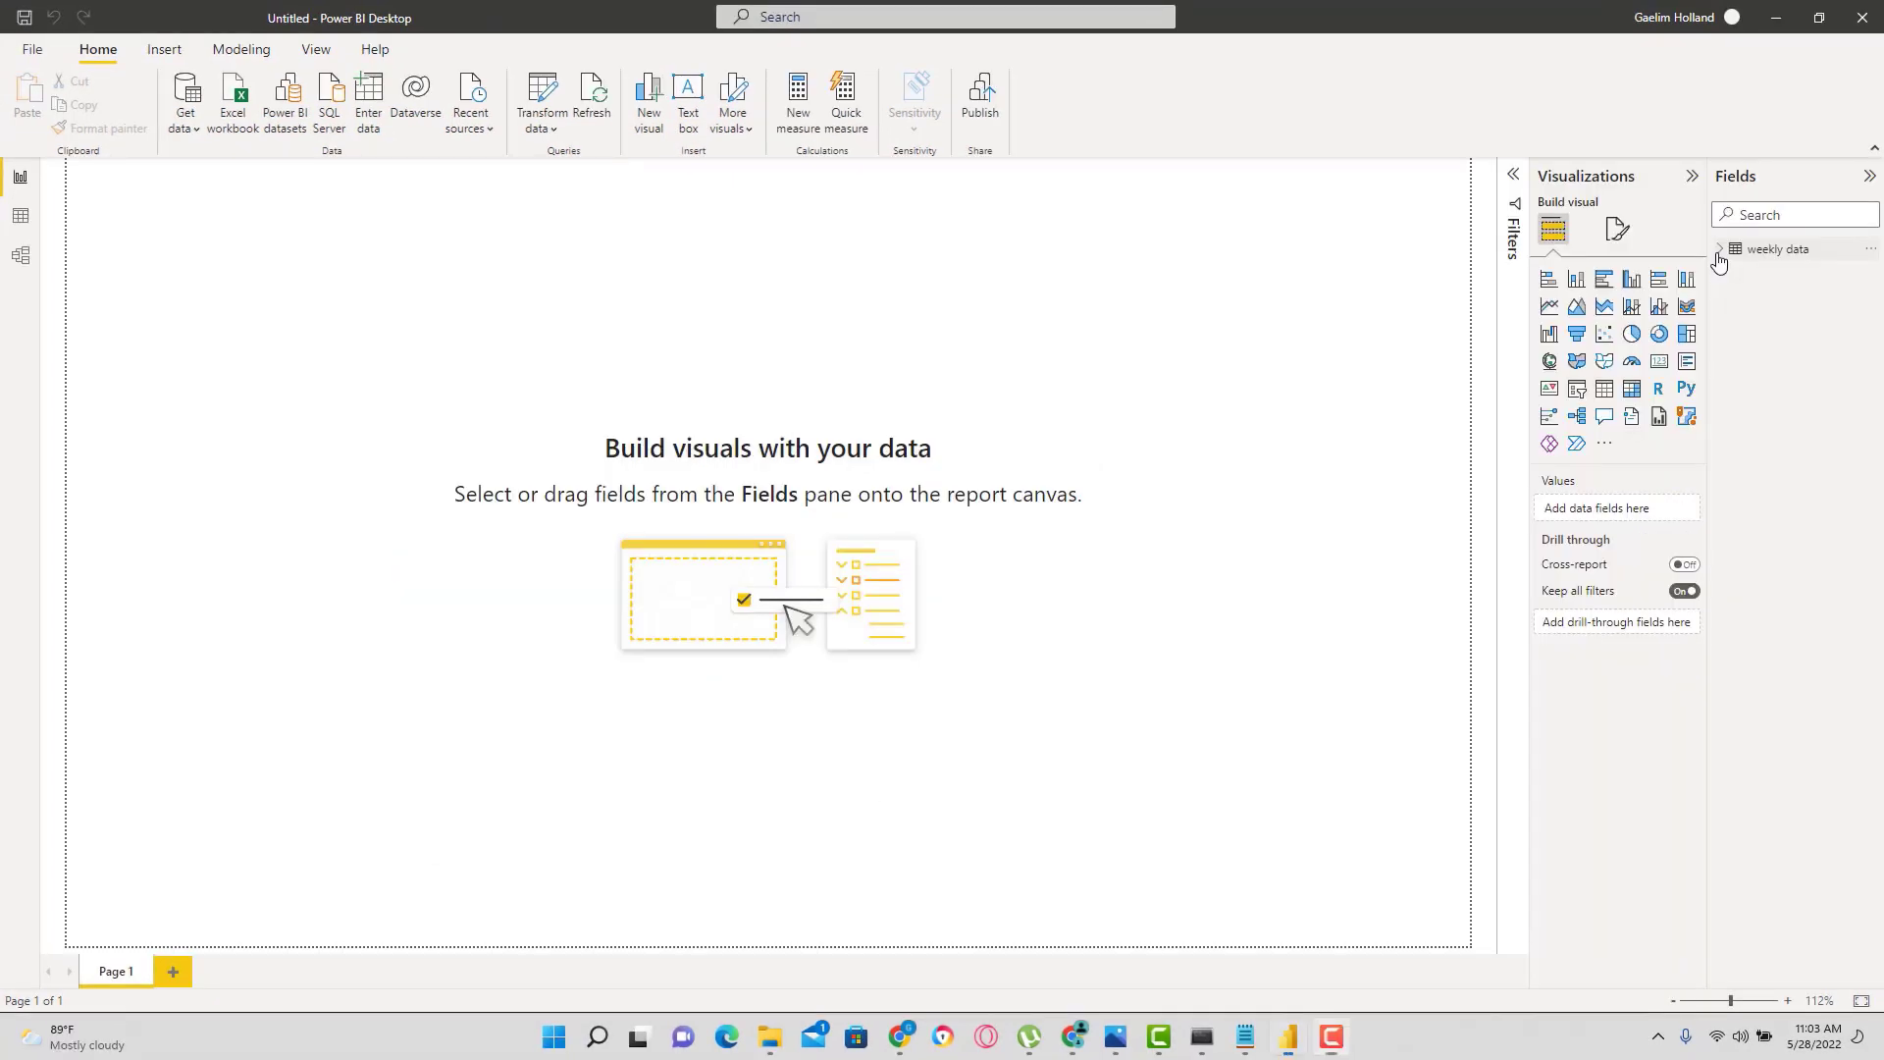
left_click(1719, 251)
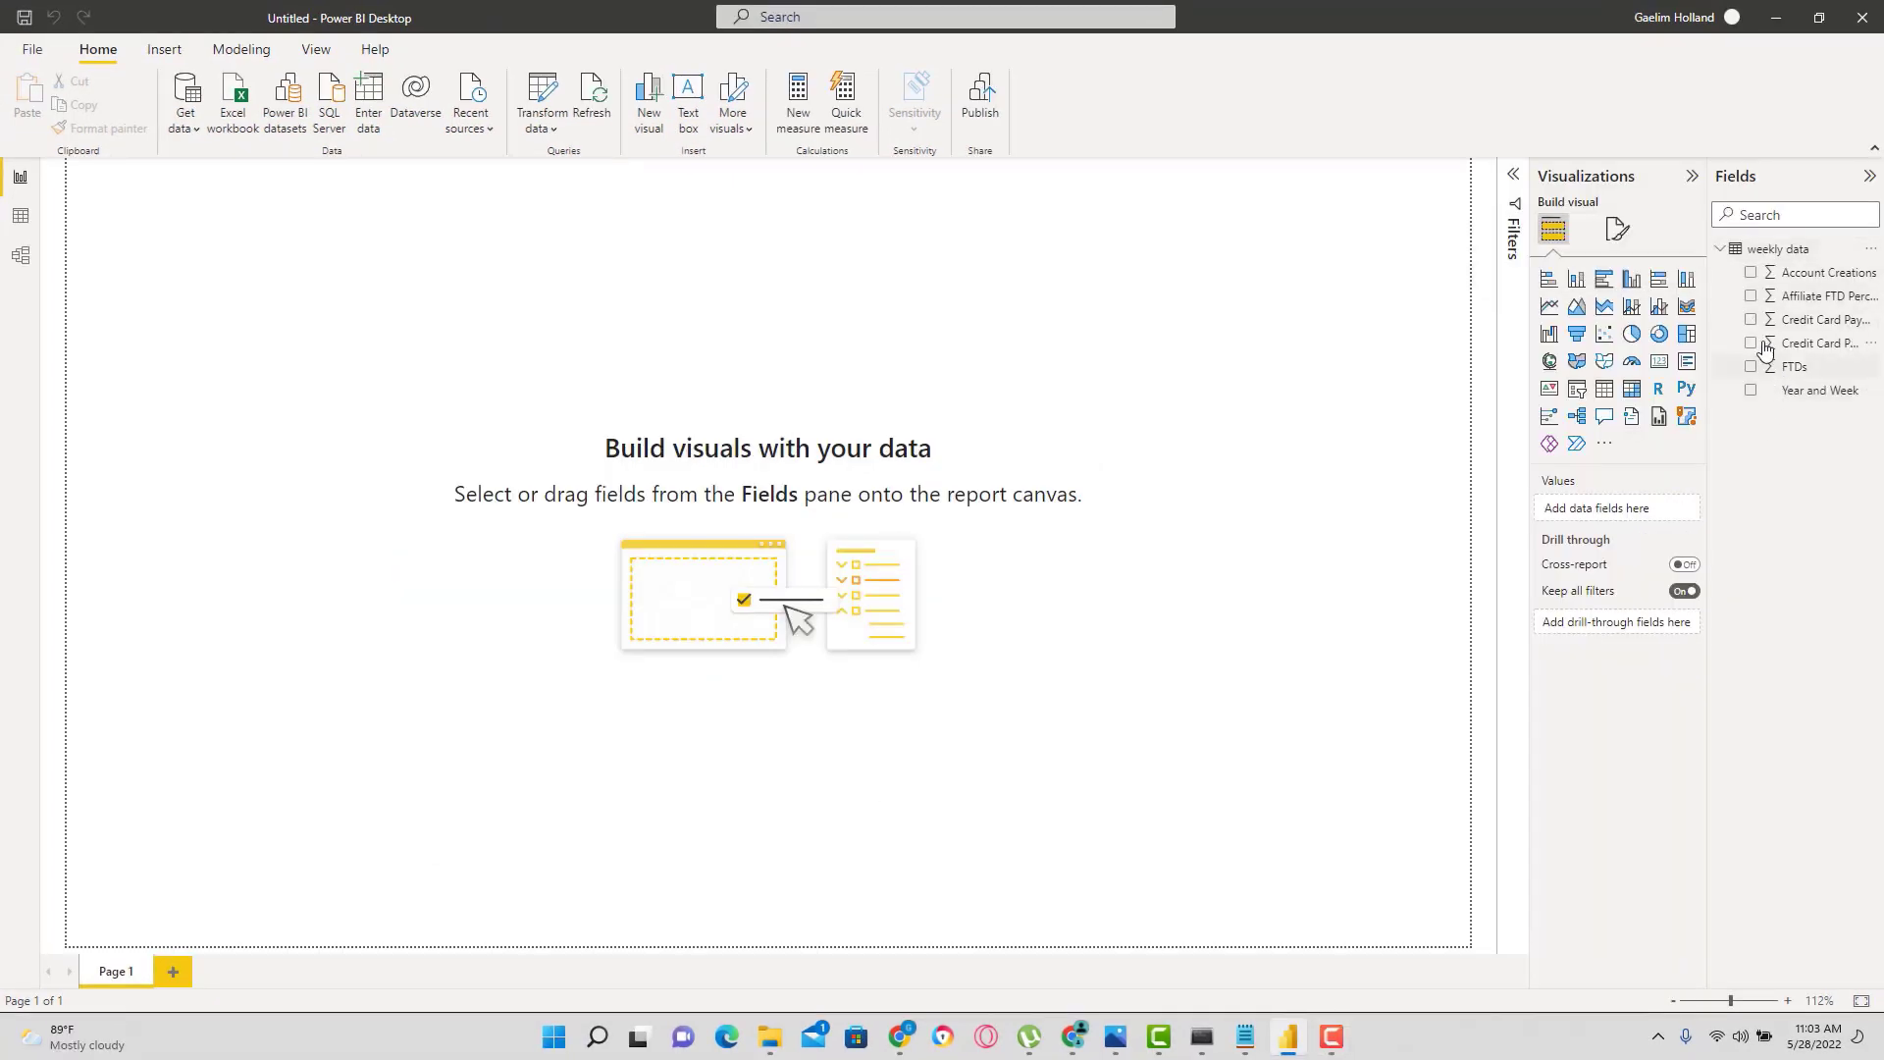
left_click(1683, 389)
left_click(1032, 569)
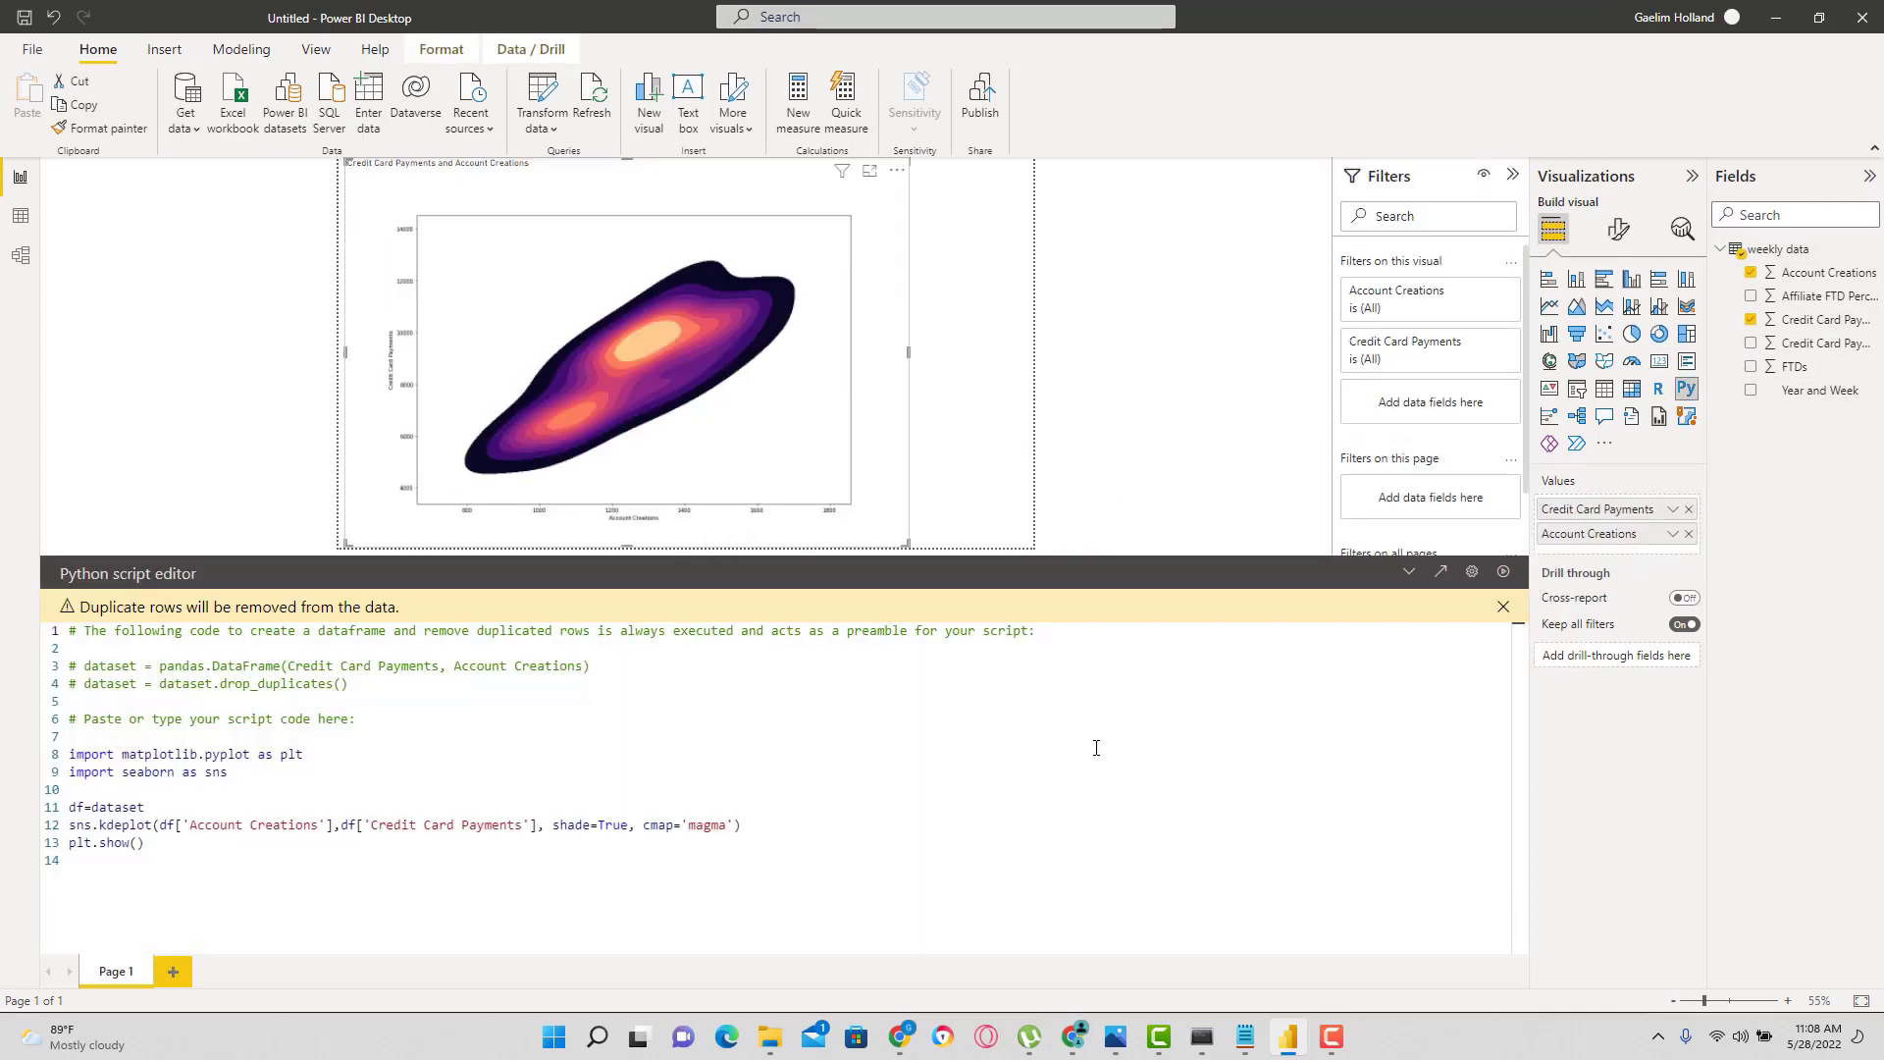
left_click(1408, 572)
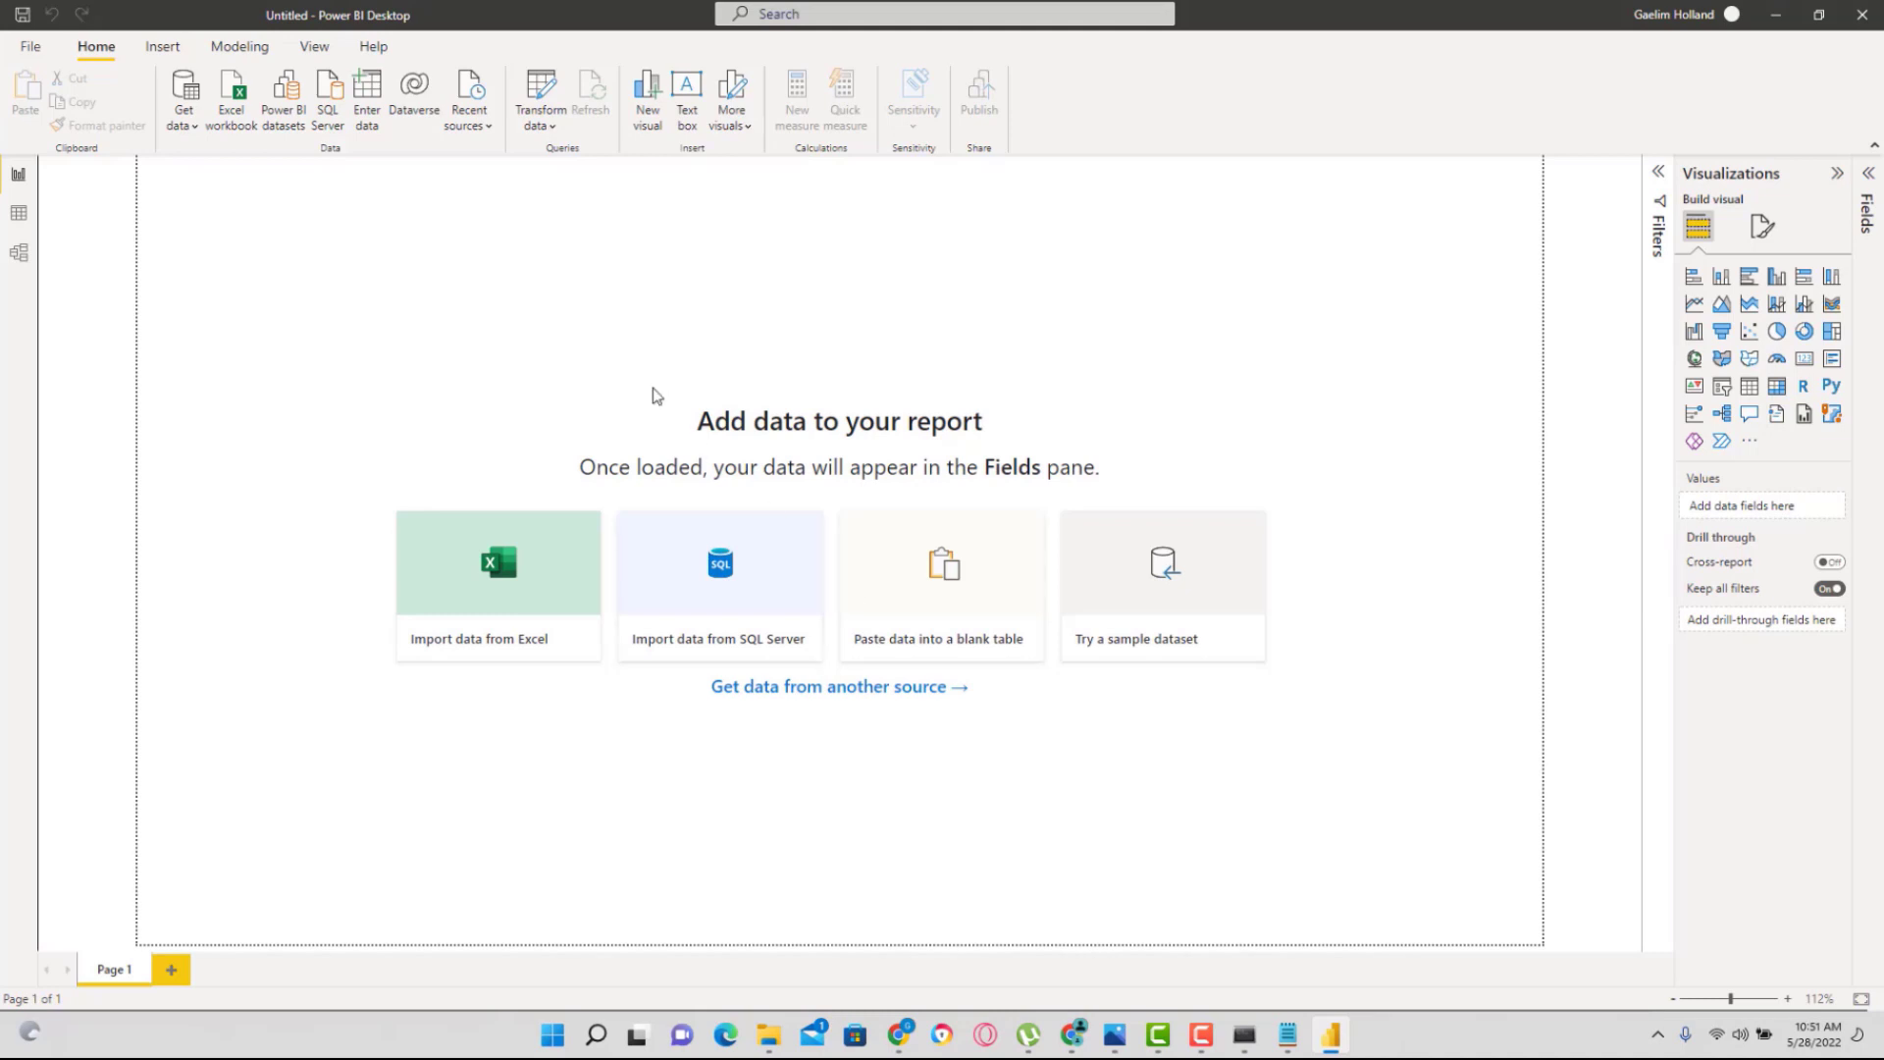
Run conda create --name pbi_new to create the empty pbi_new environment.
key("alt+Tab")
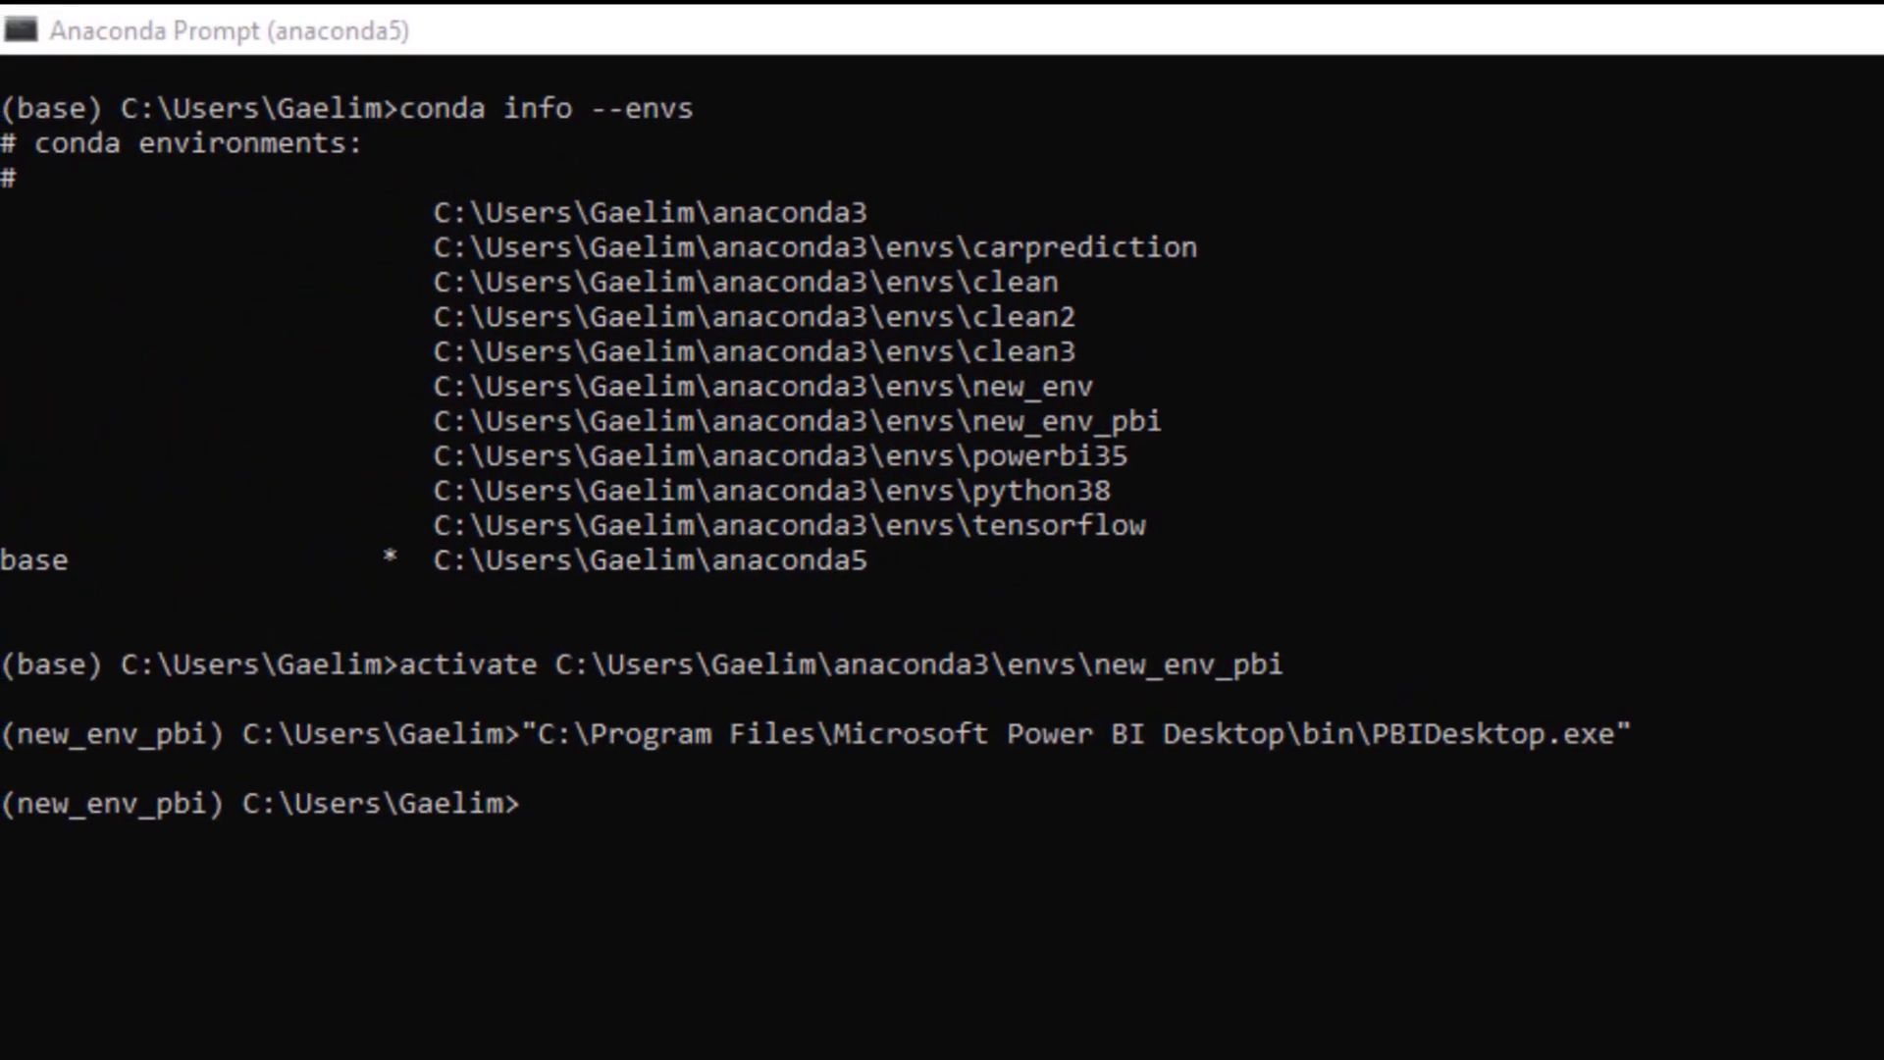
left_click(730, 832)
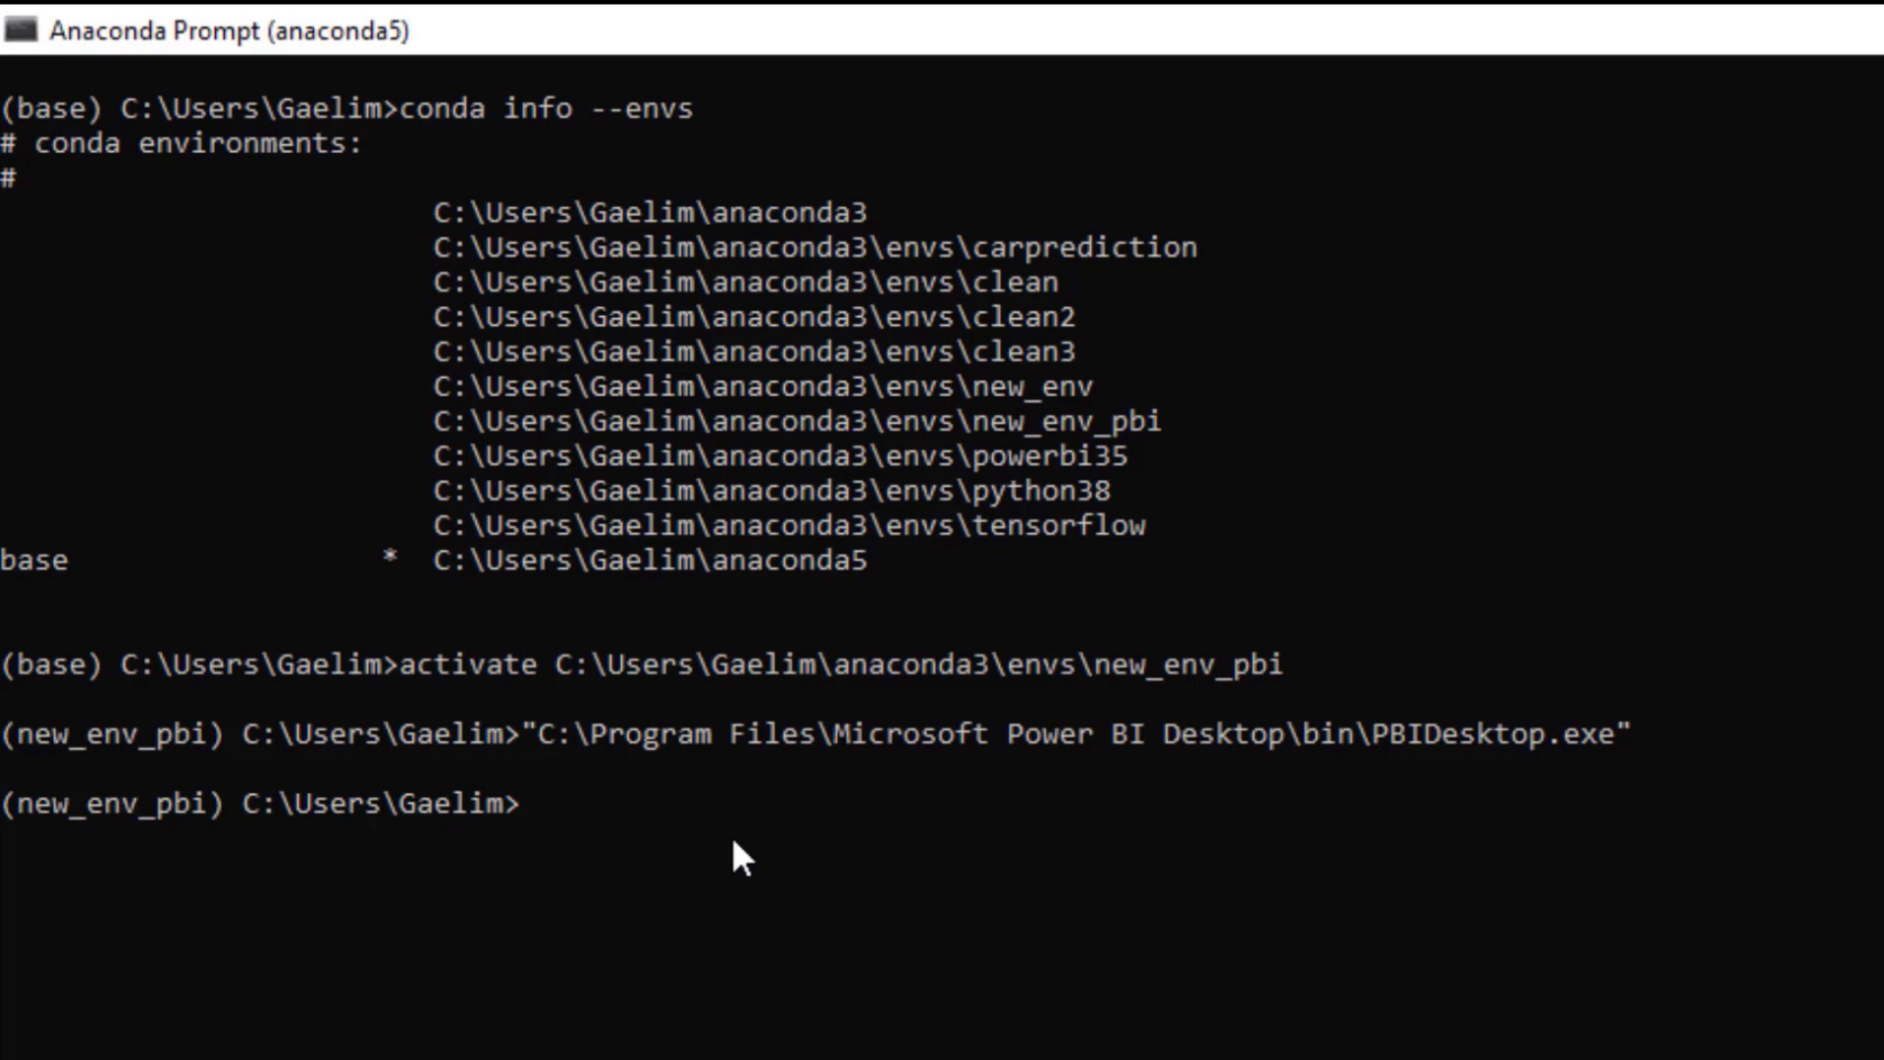
left_click(653, 816)
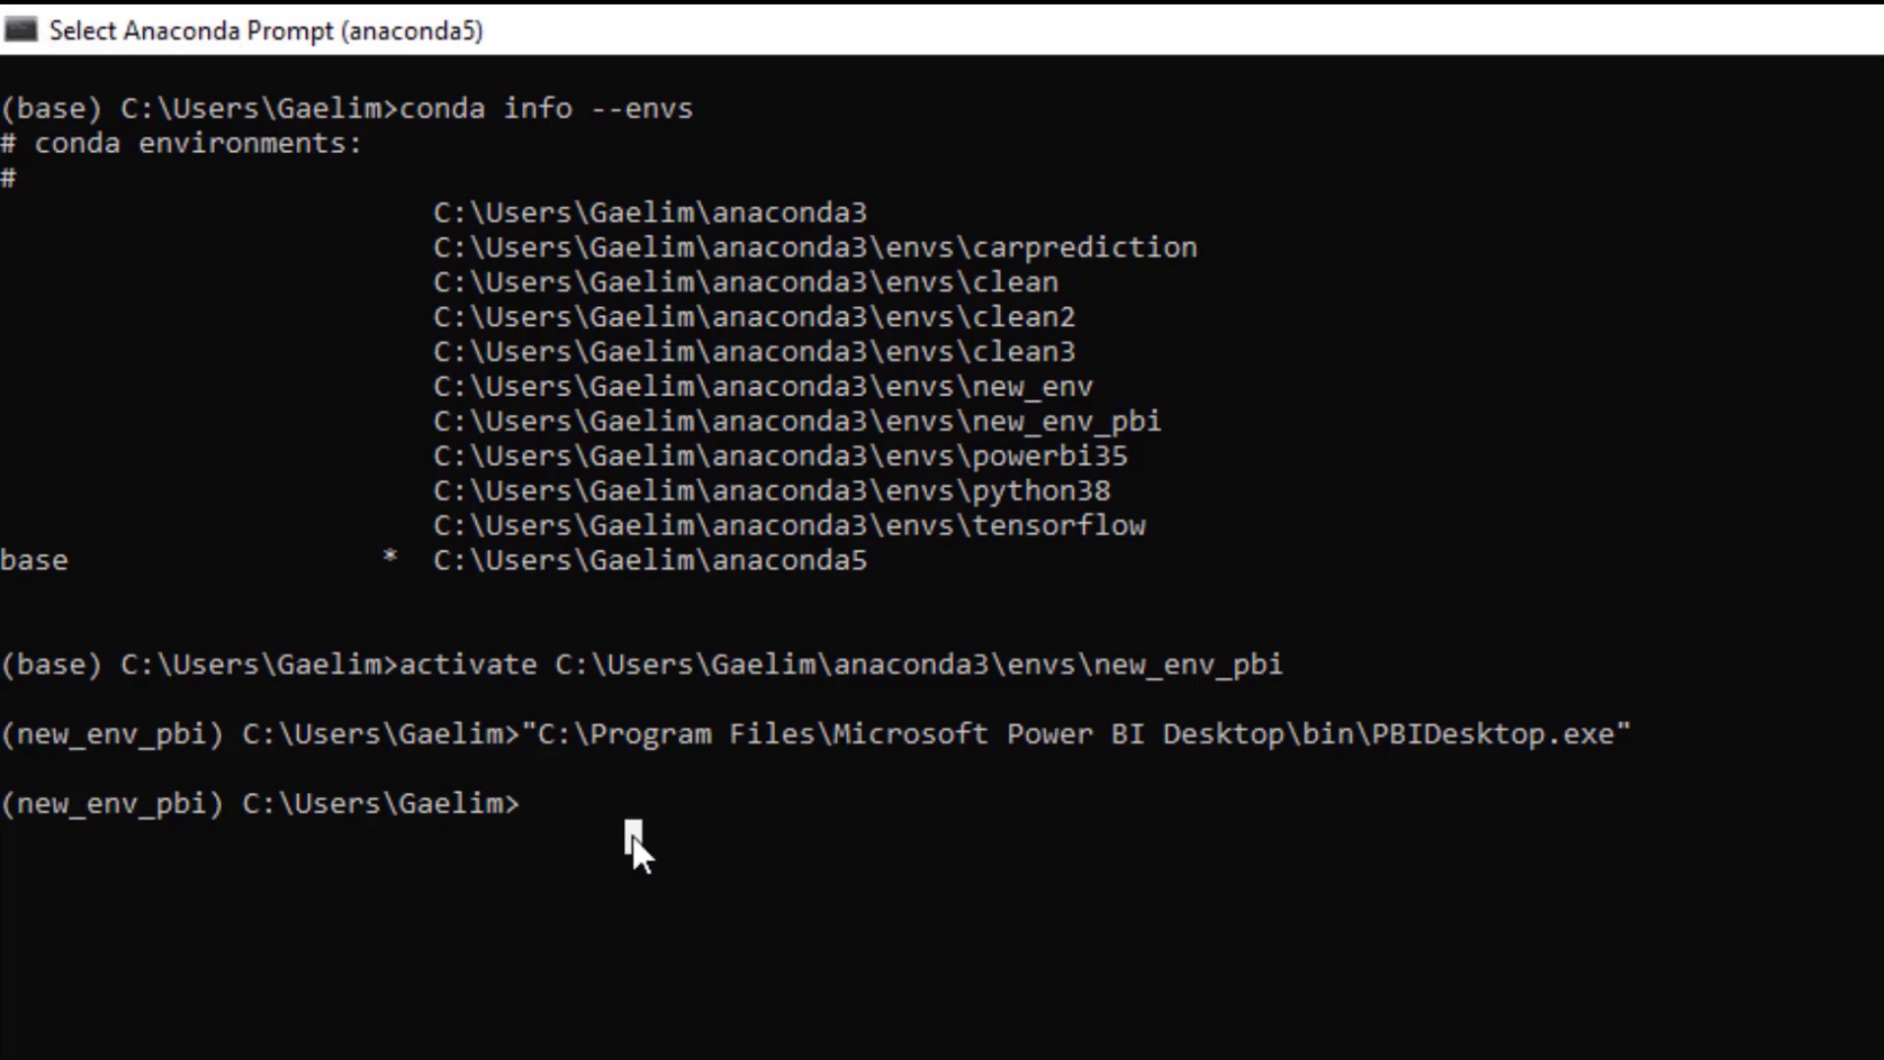
type("conda")
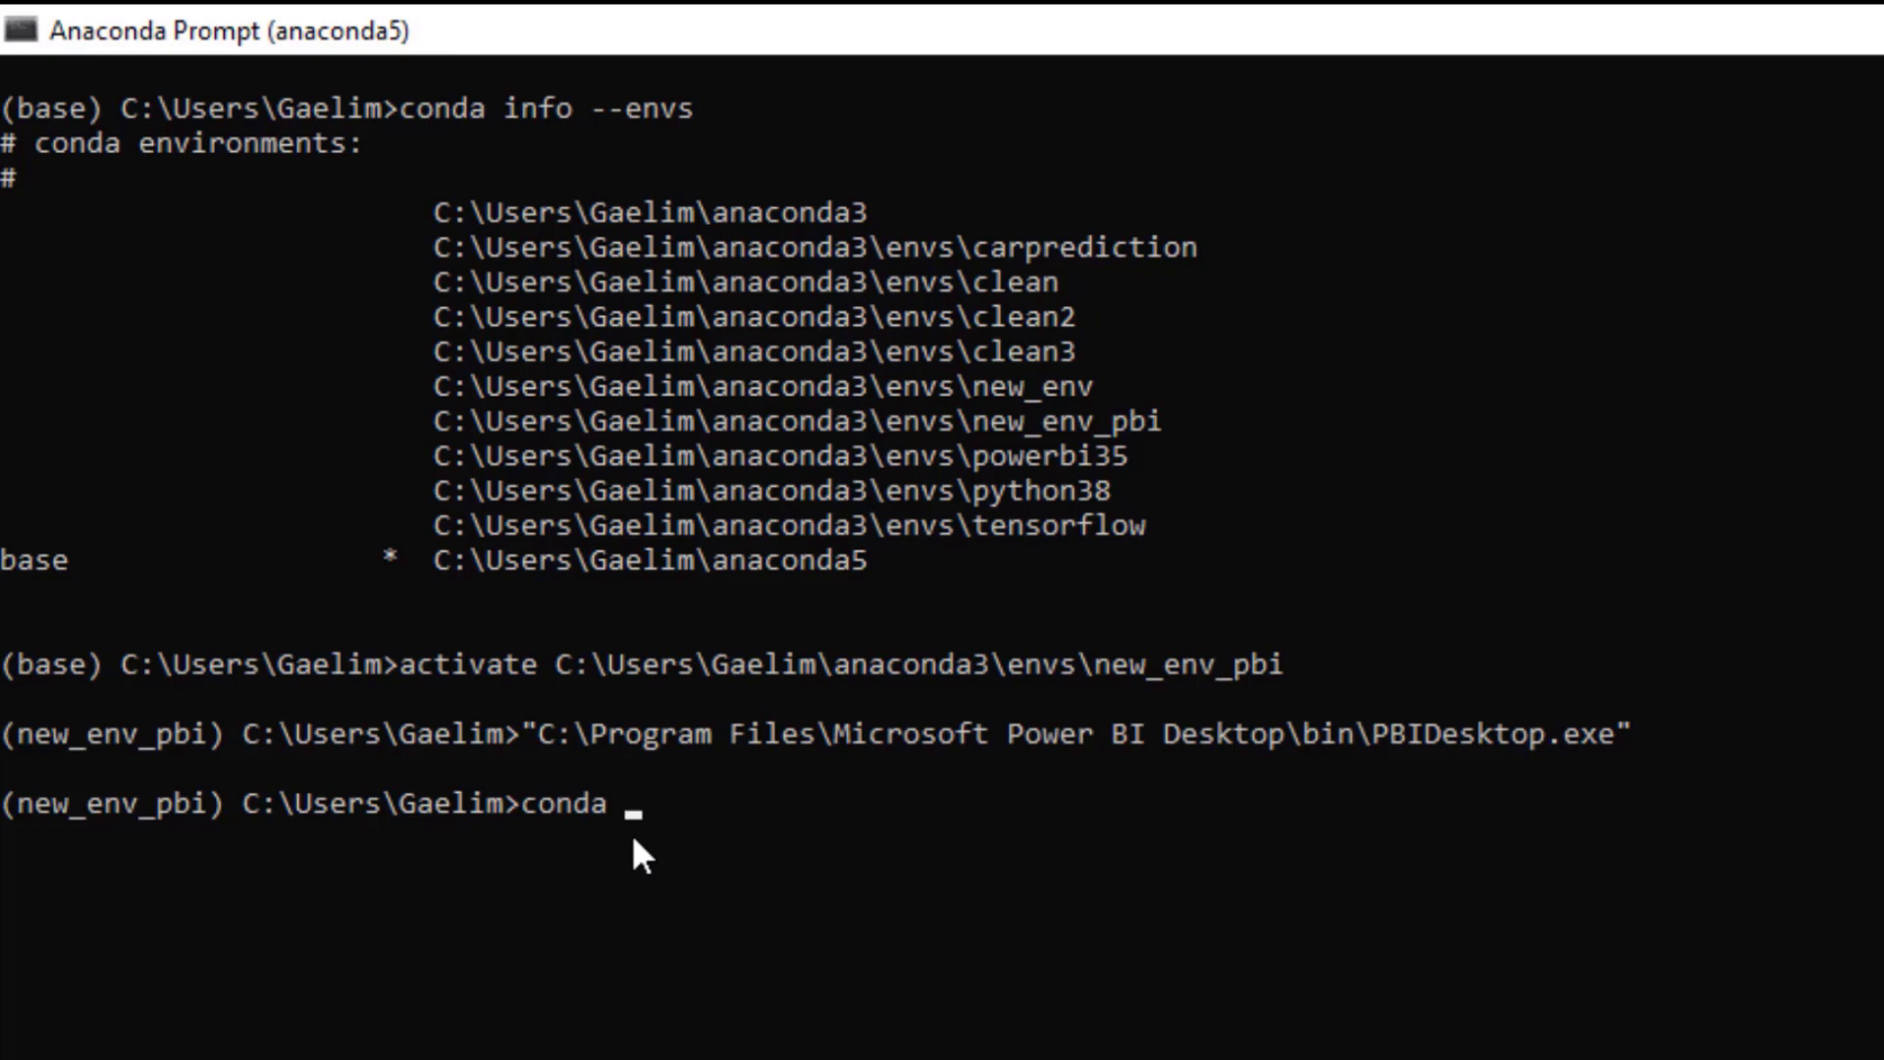
type(" createe")
key("BackSpace")
type("--name")
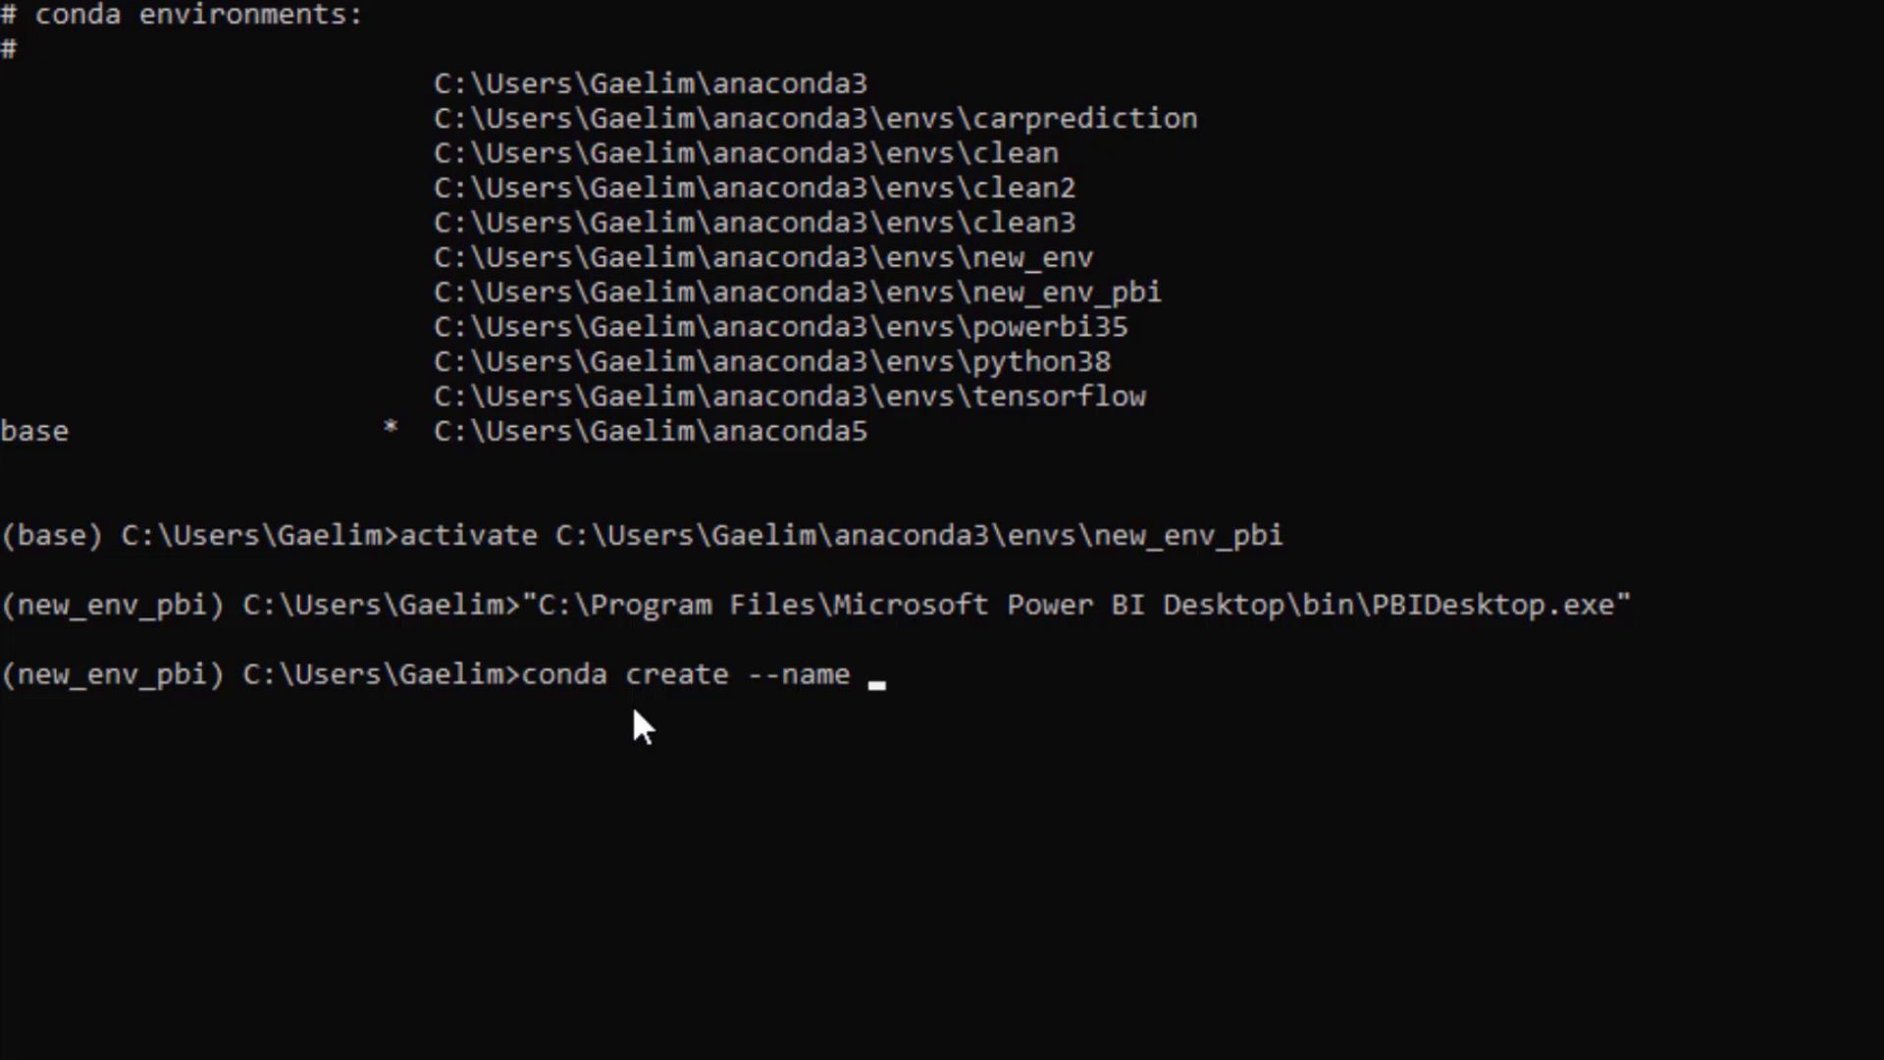
type("pbi_new")
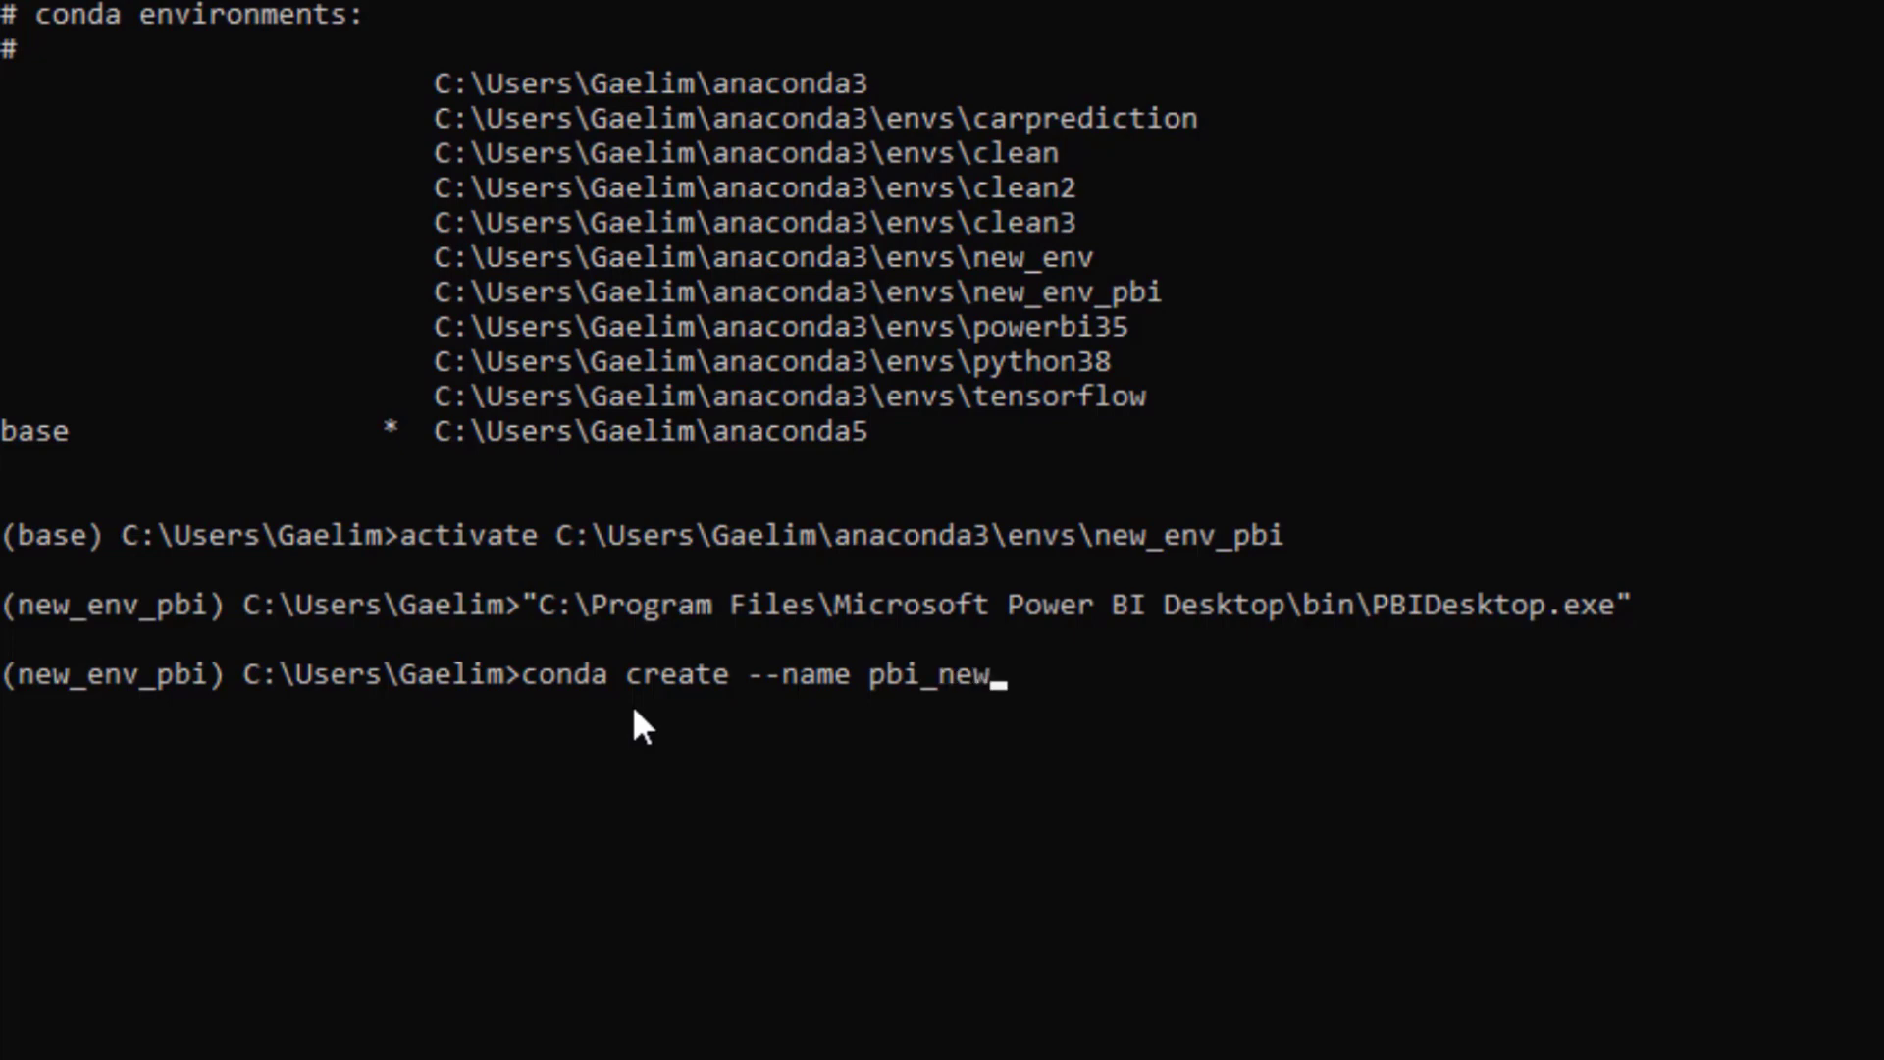
key("Return")
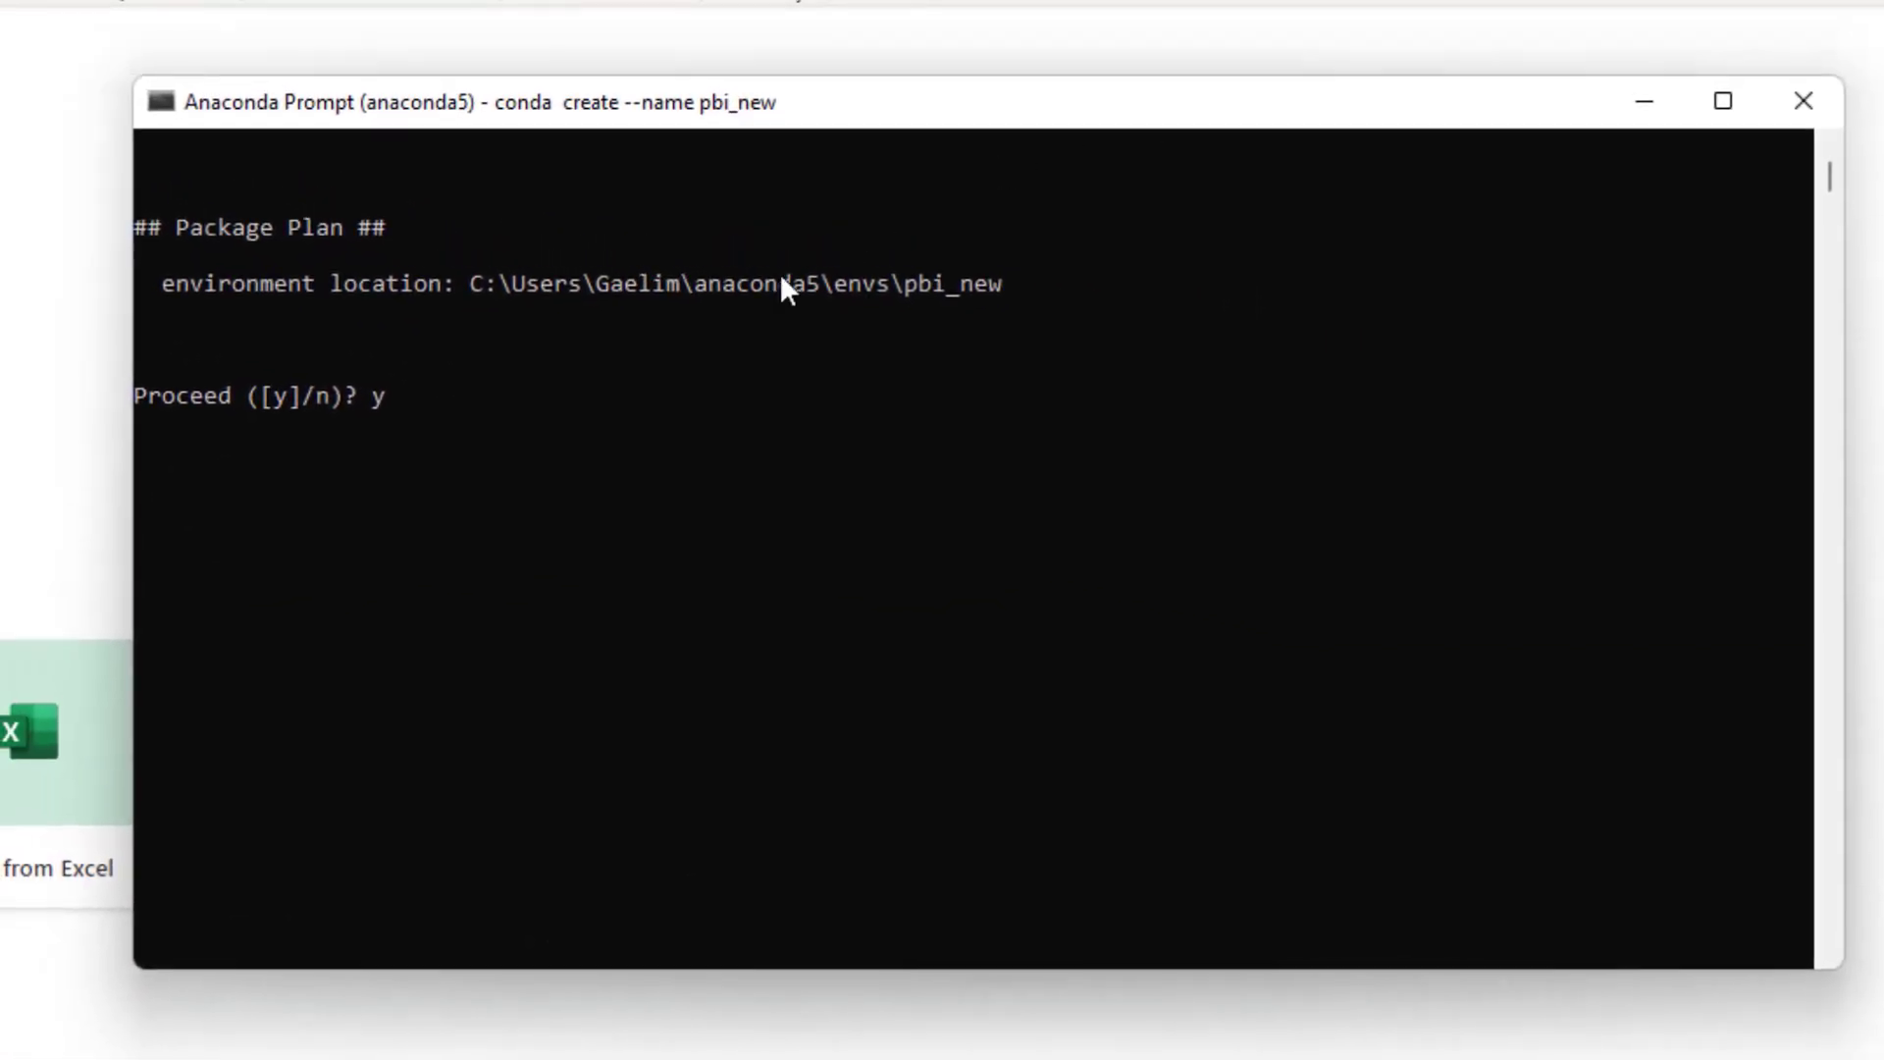
Confirm pbi_new creation, then conda activate it using its copied full location path.
key("Return")
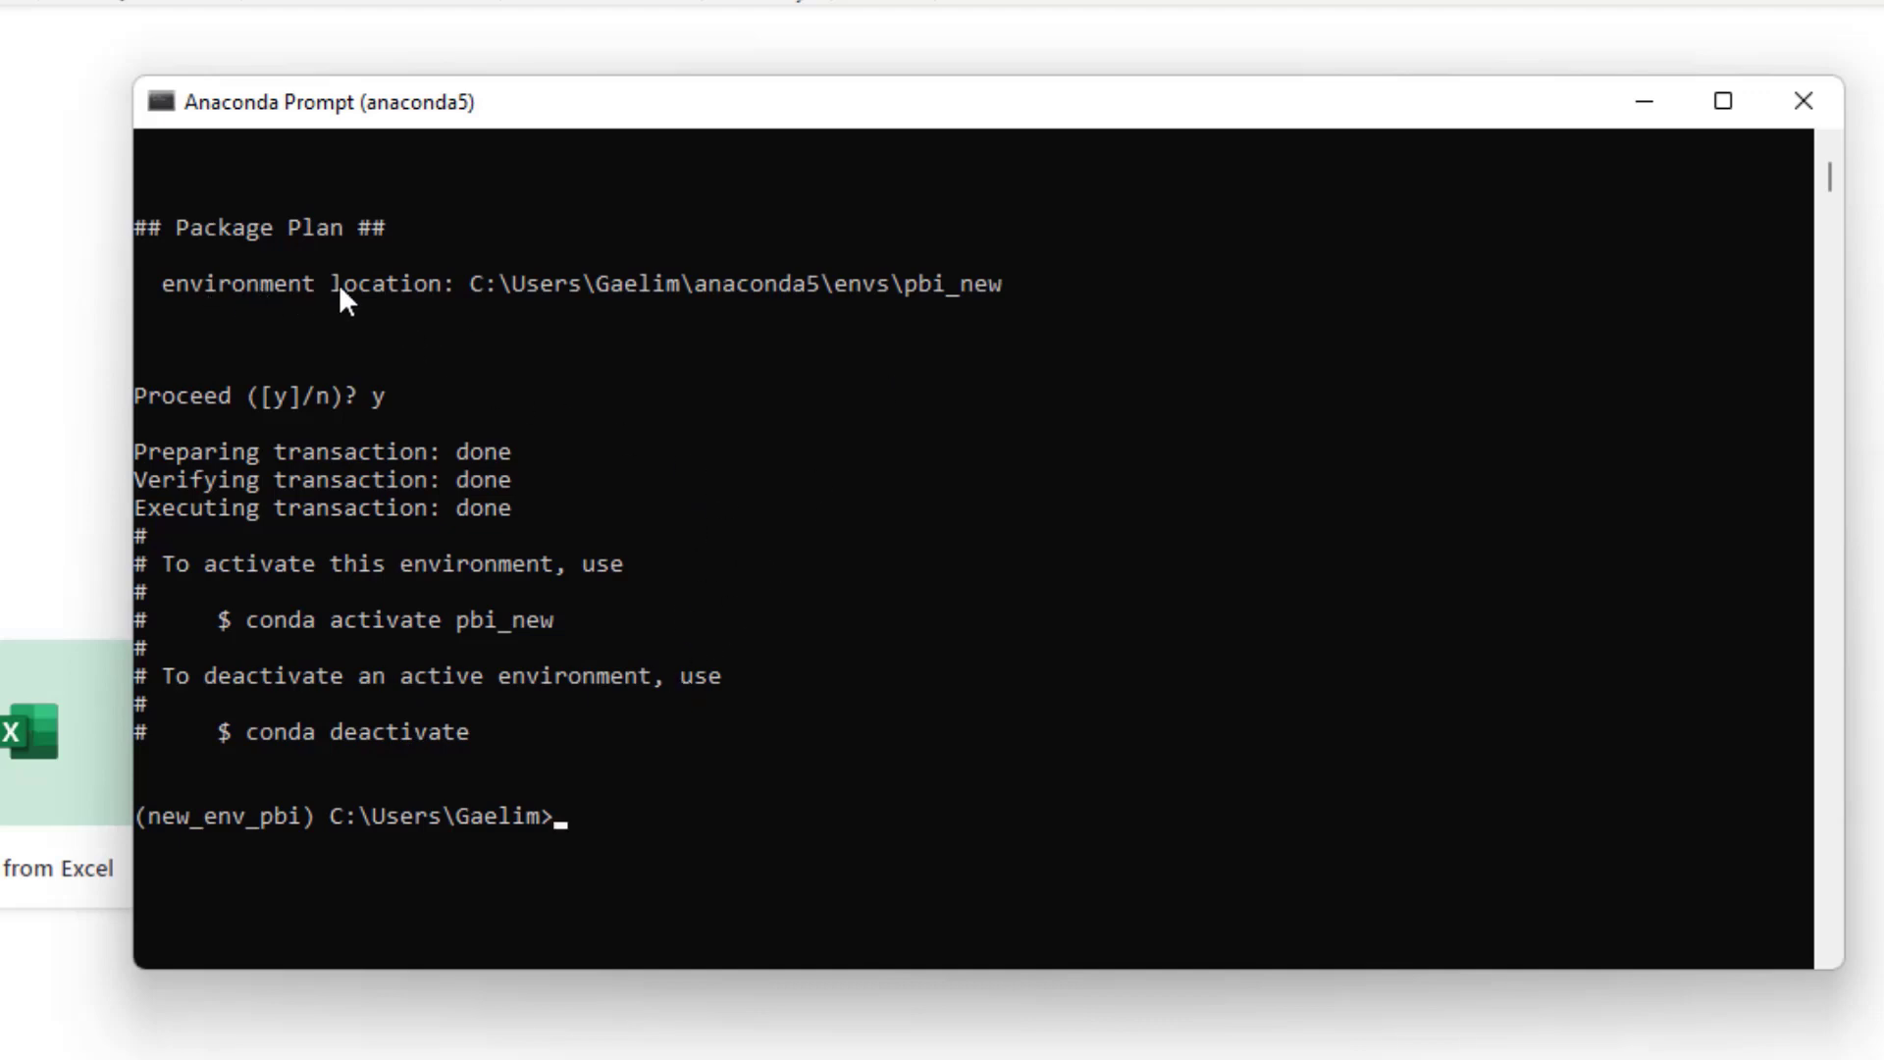
left_click_drag(471, 284, 1017, 286)
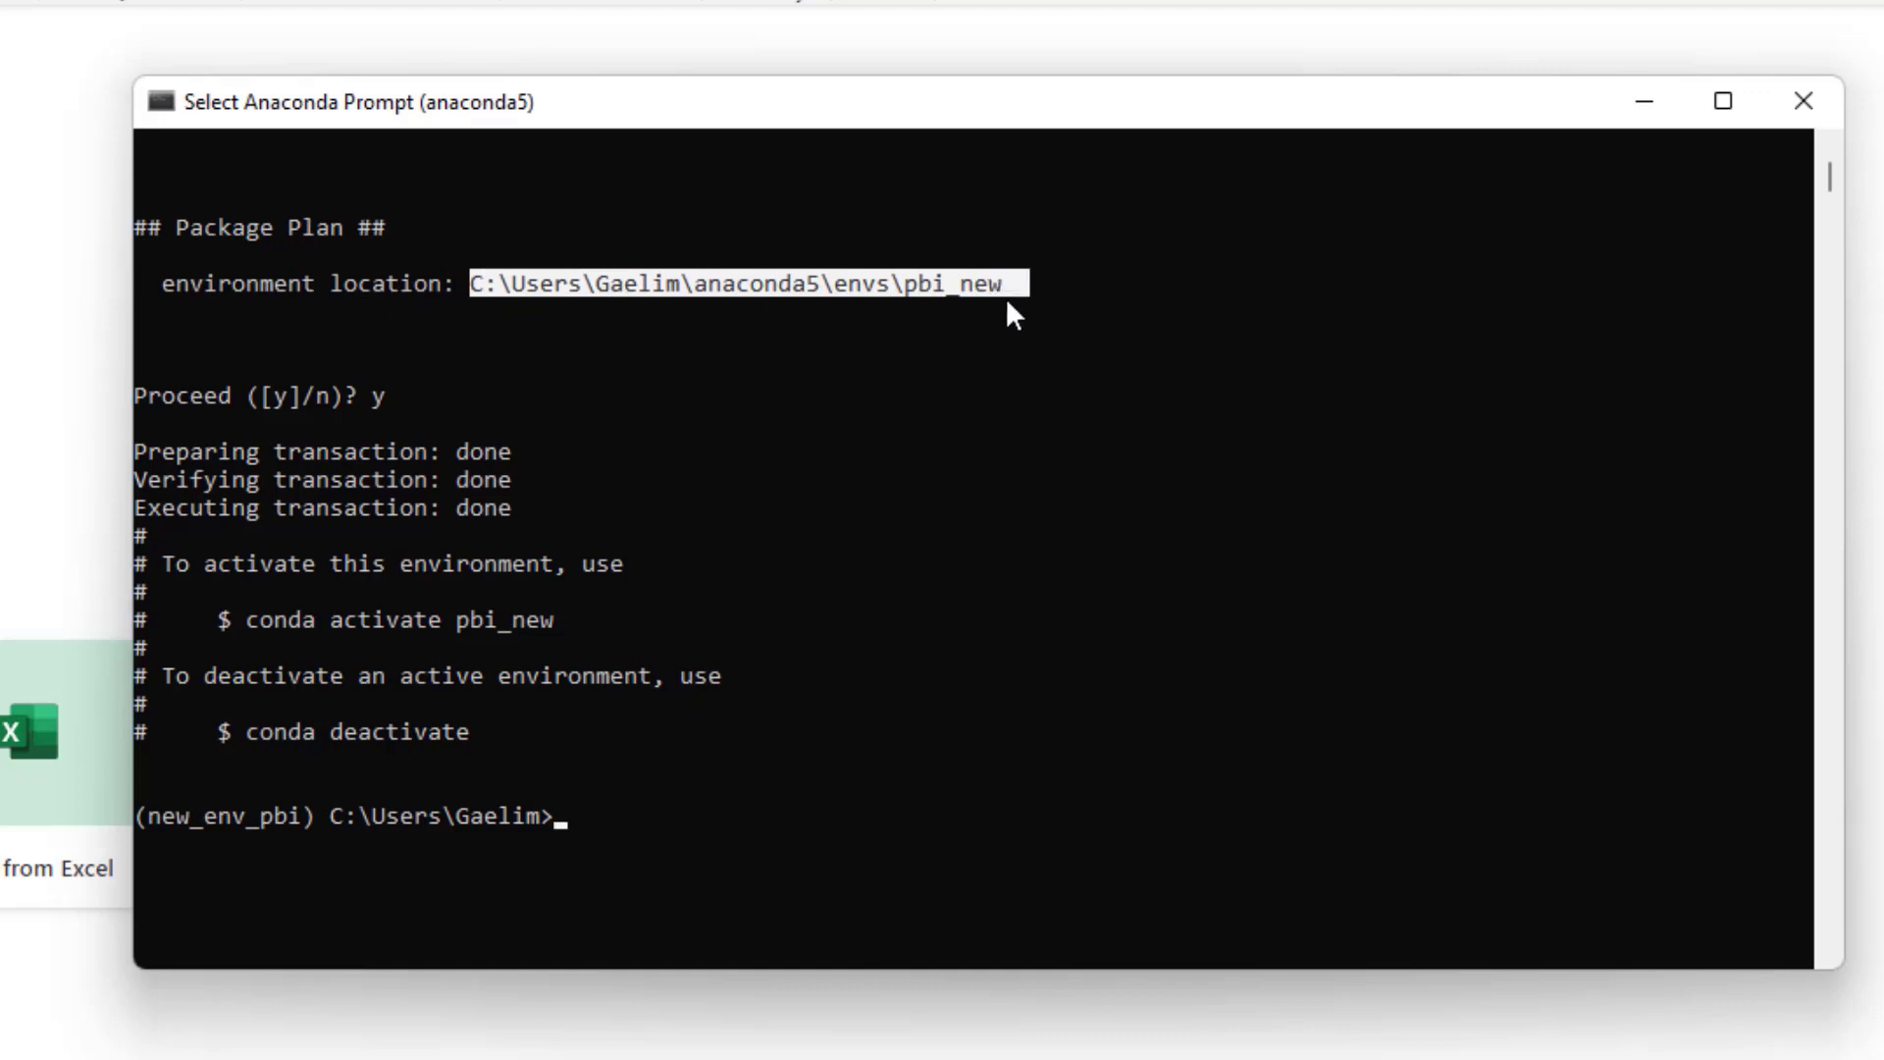
right_click(1004, 297)
type("conda activate")
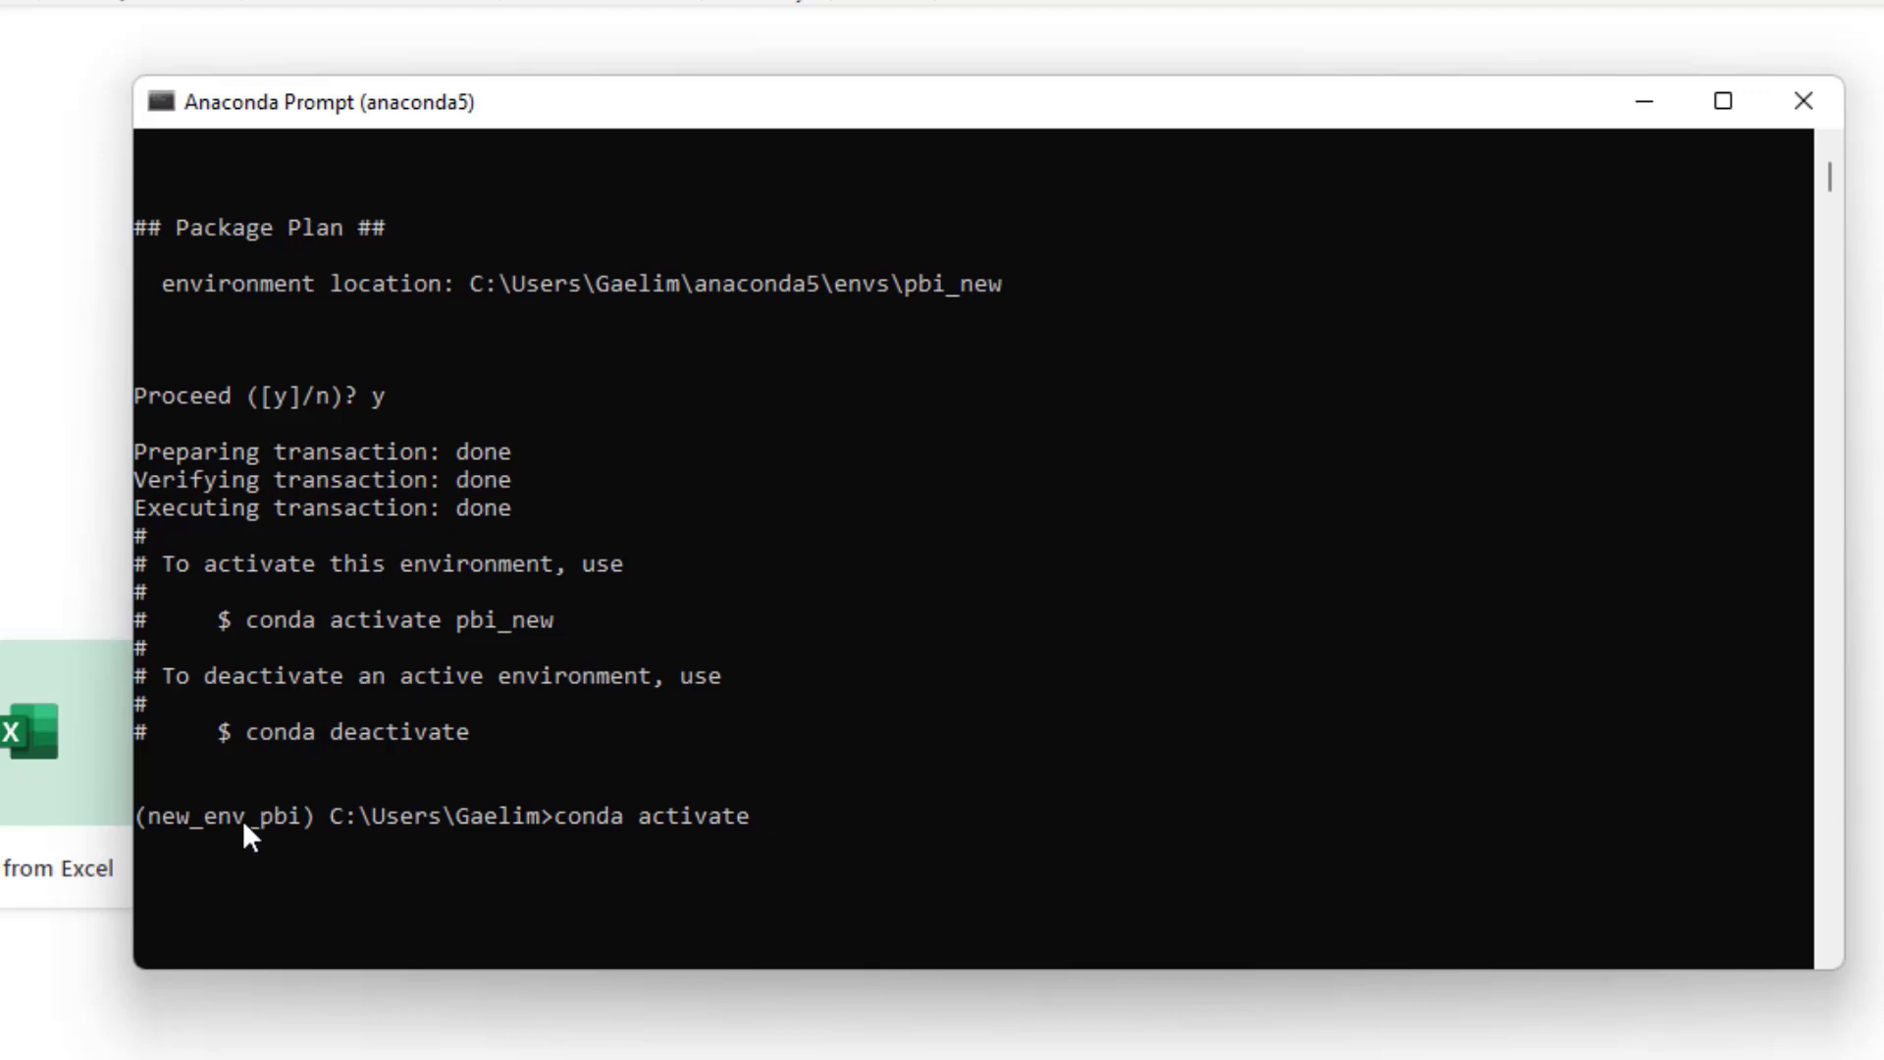
type("C:\\Users\\Gaelim\\anaconda5\\envs\\pbi_new")
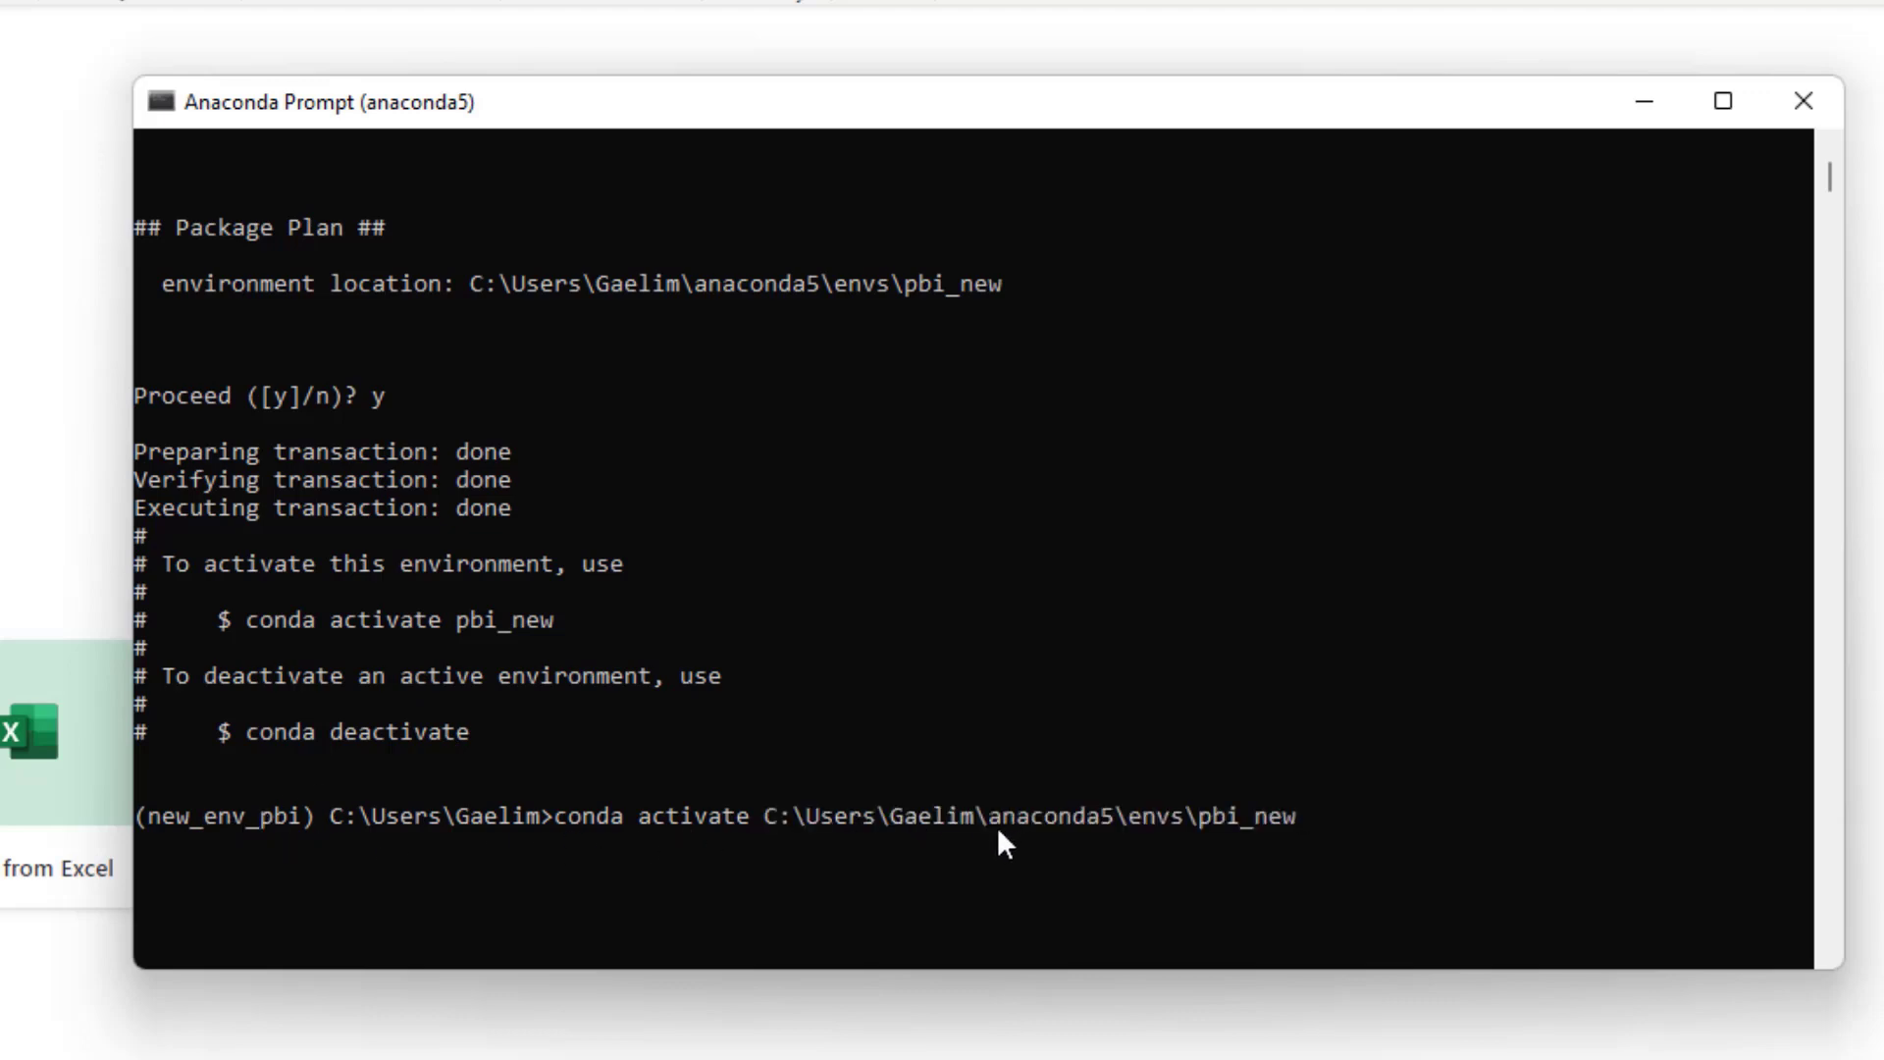
key("Return")
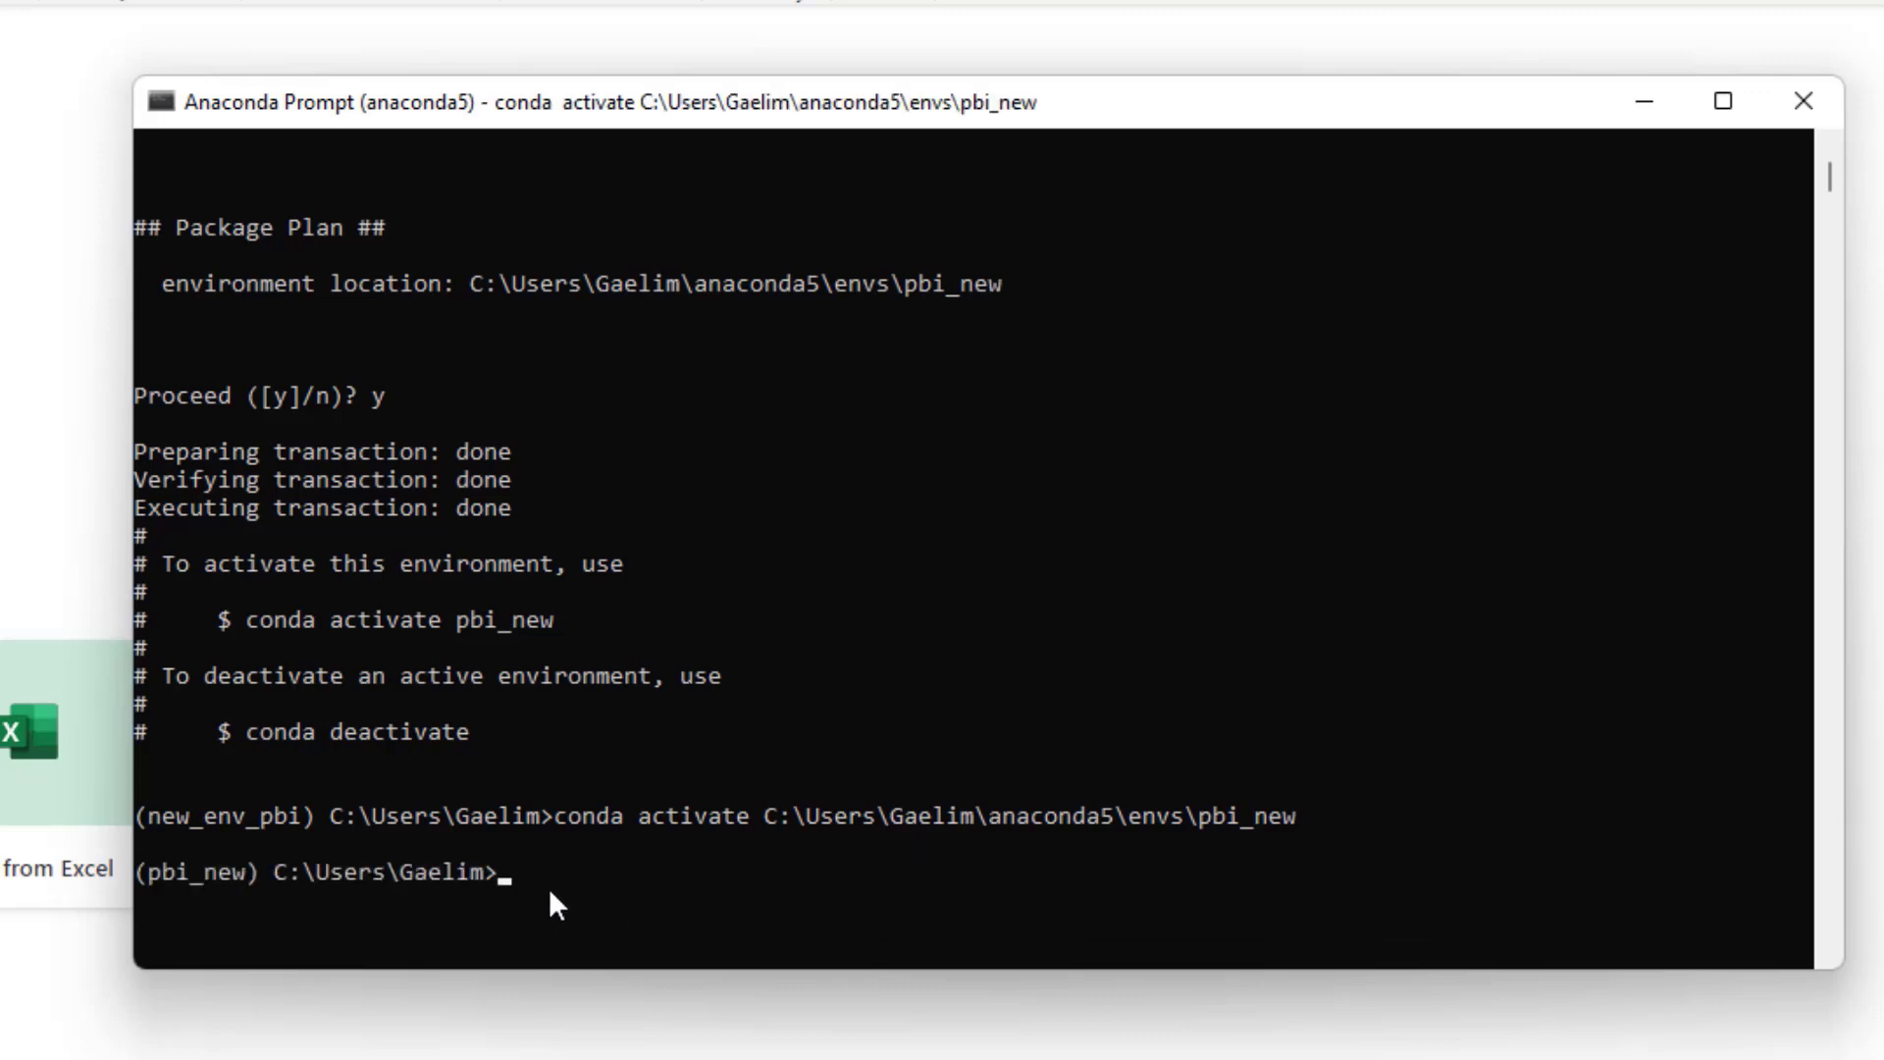
left_click(90, 25)
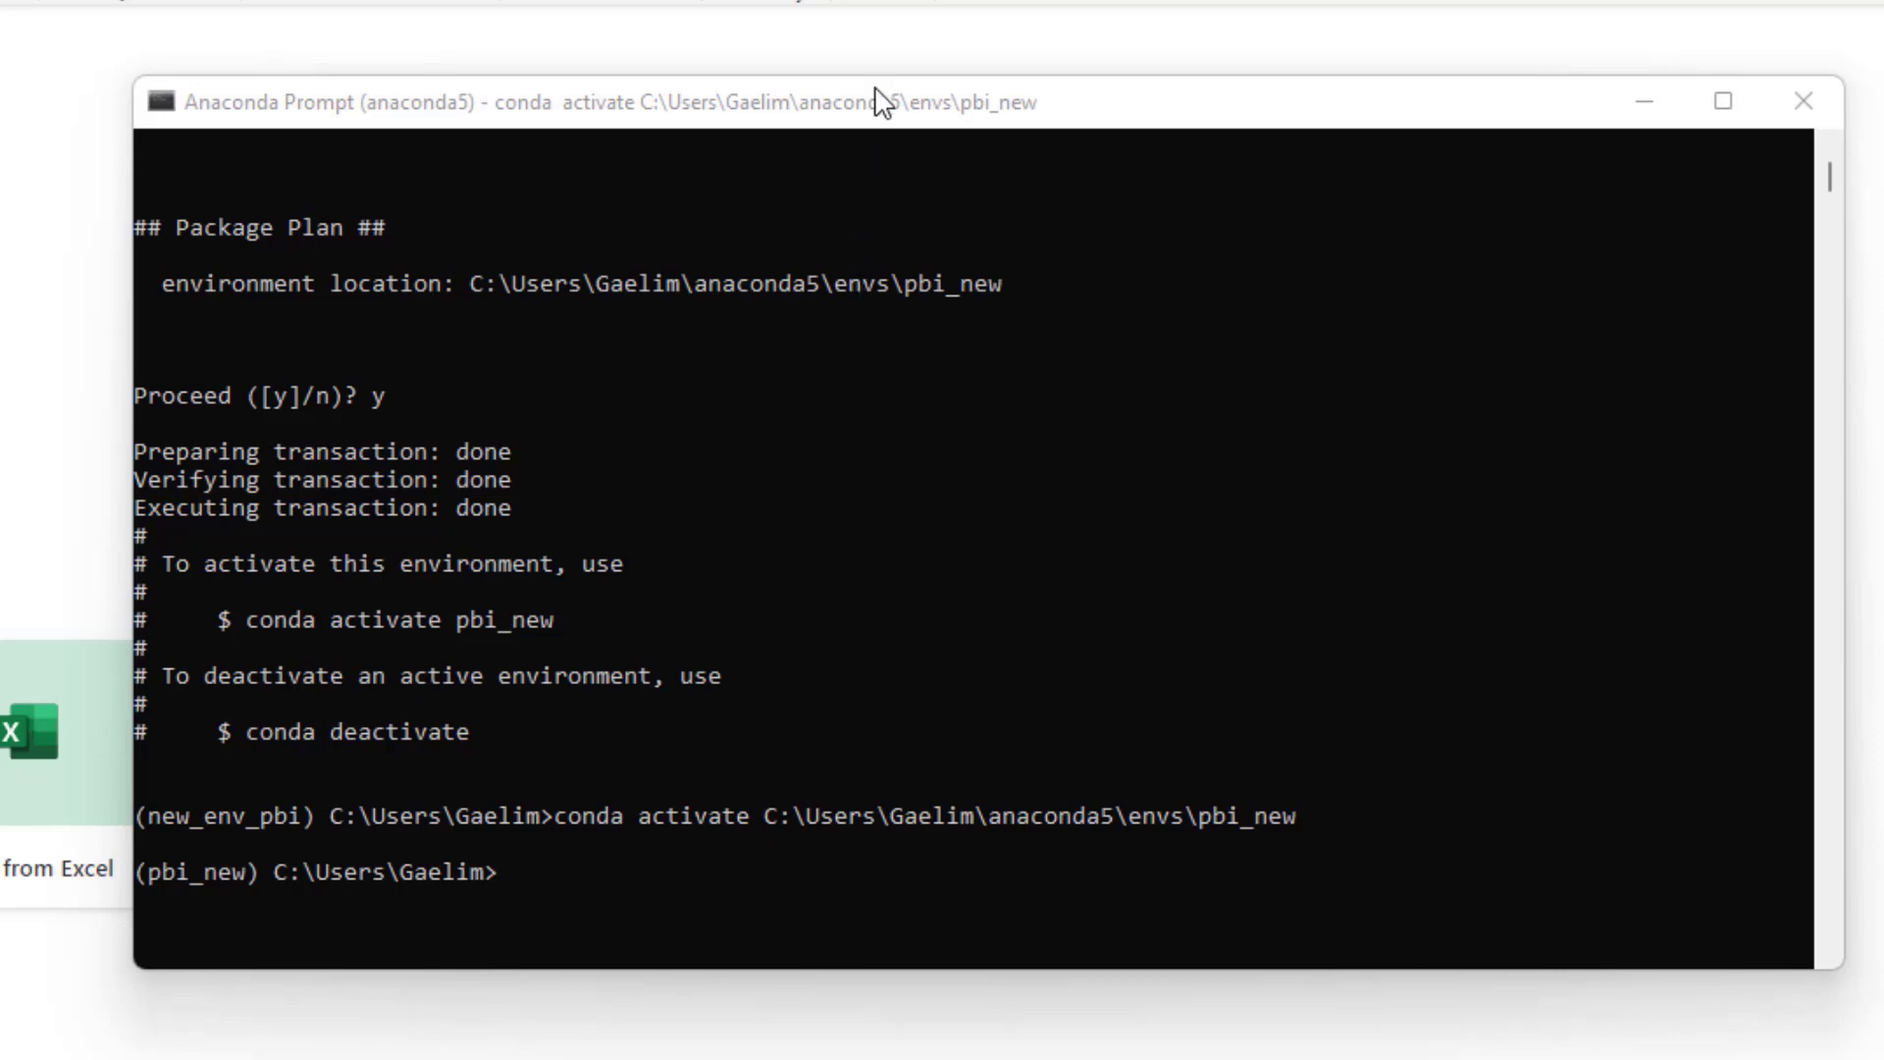
Run conda list in pbi_new and scroll the output to confirm it holds no packages.
left_click_drag(876, 90, 604, 52)
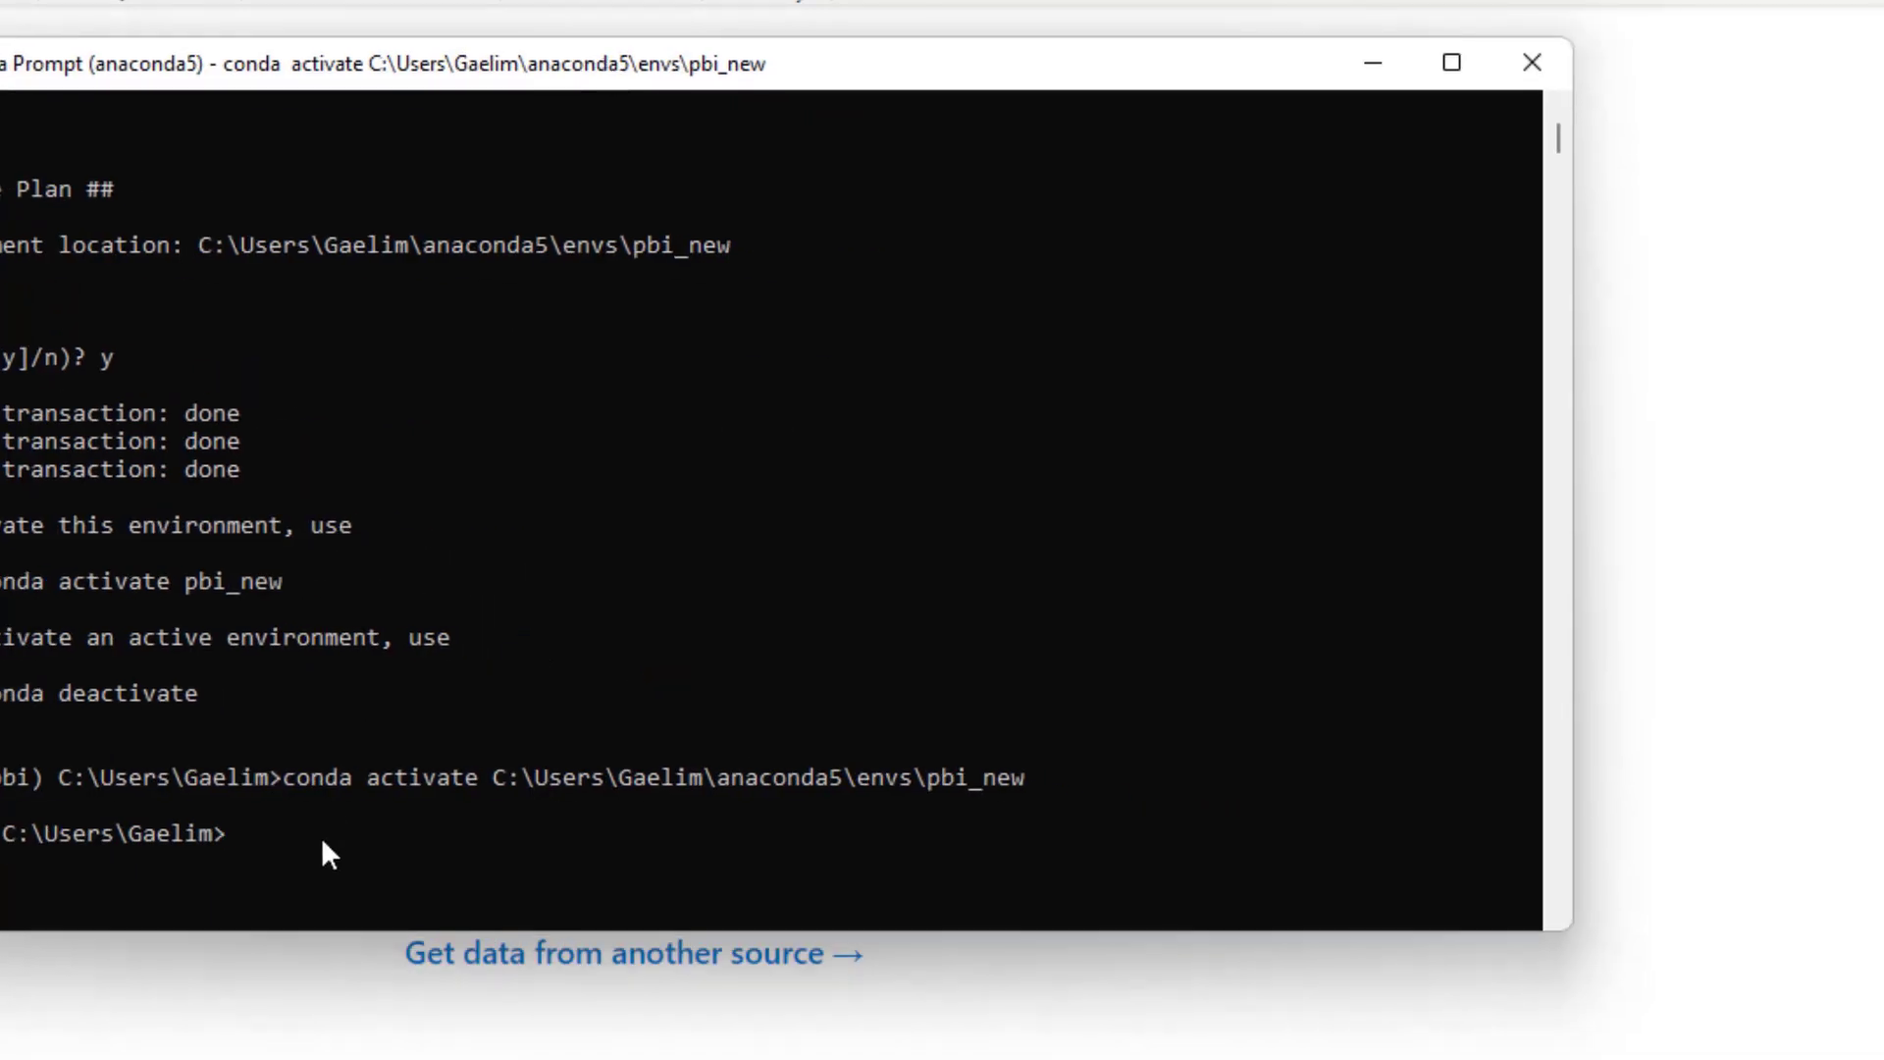
type("conda")
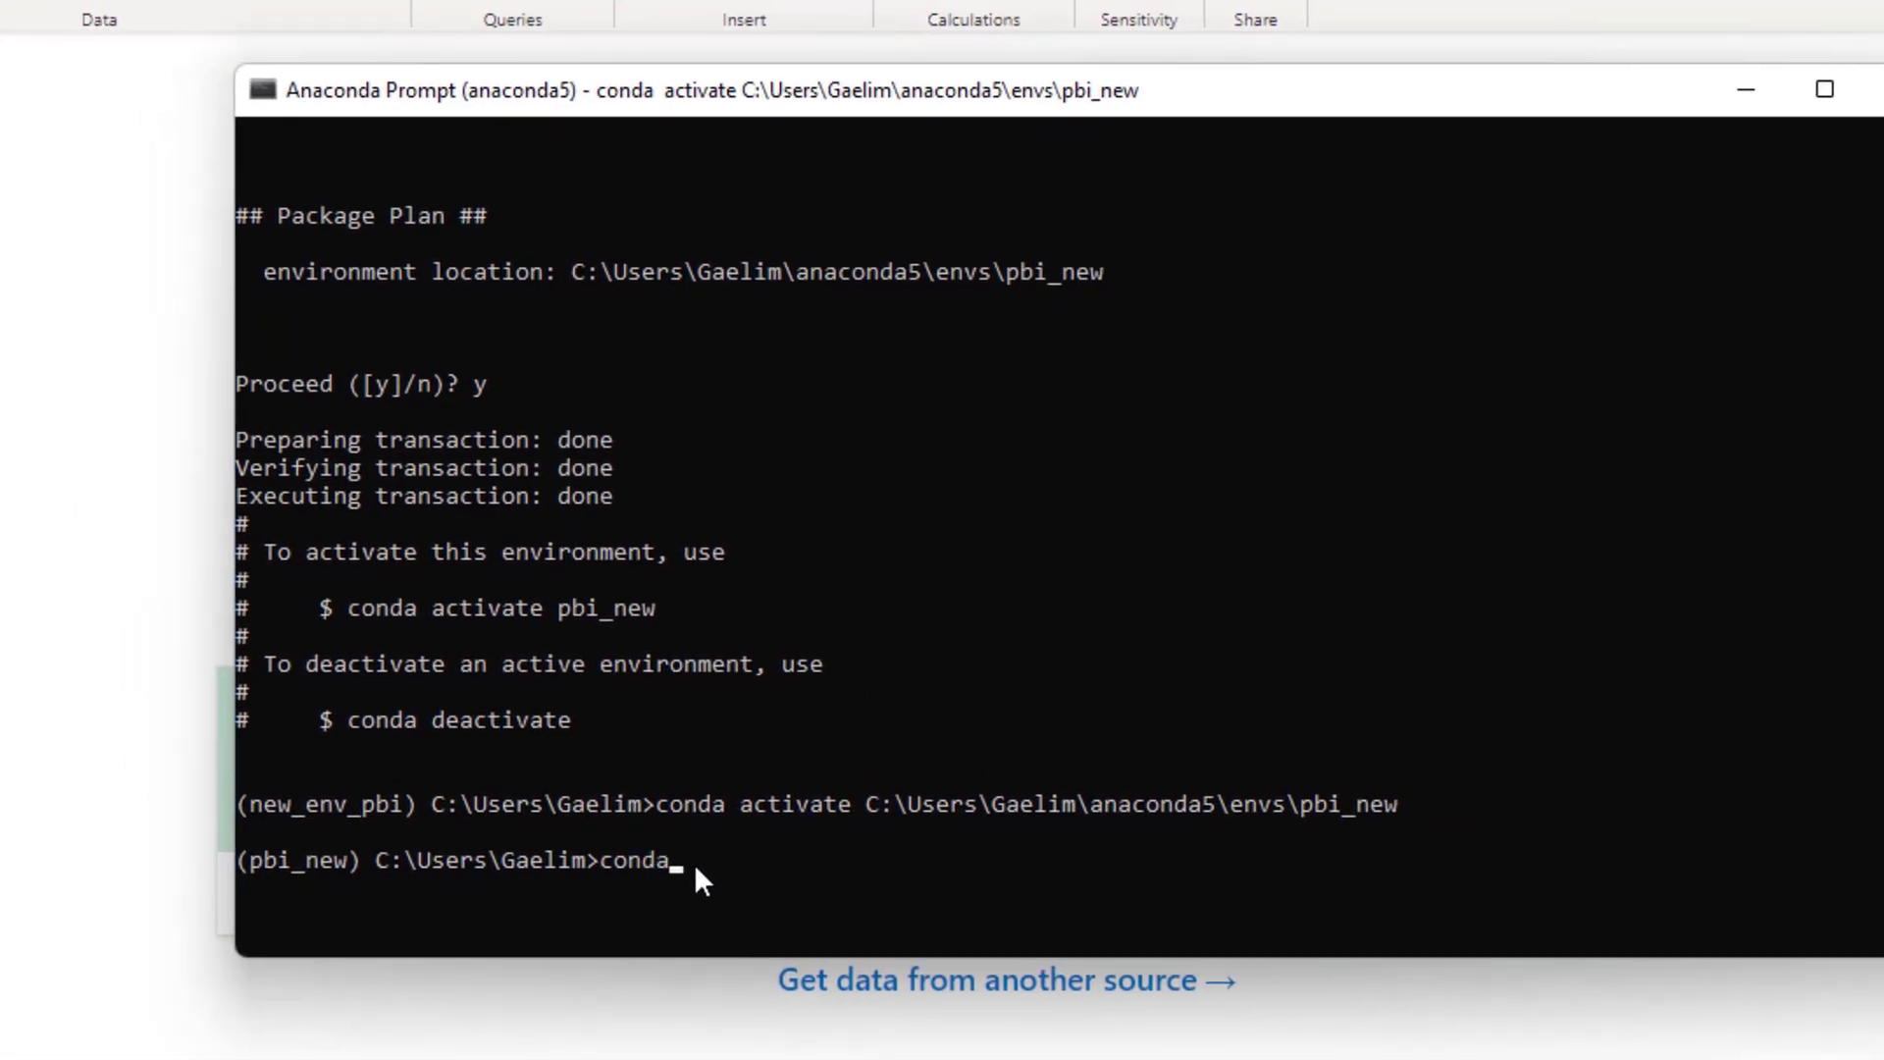
type(" list")
key("Return")
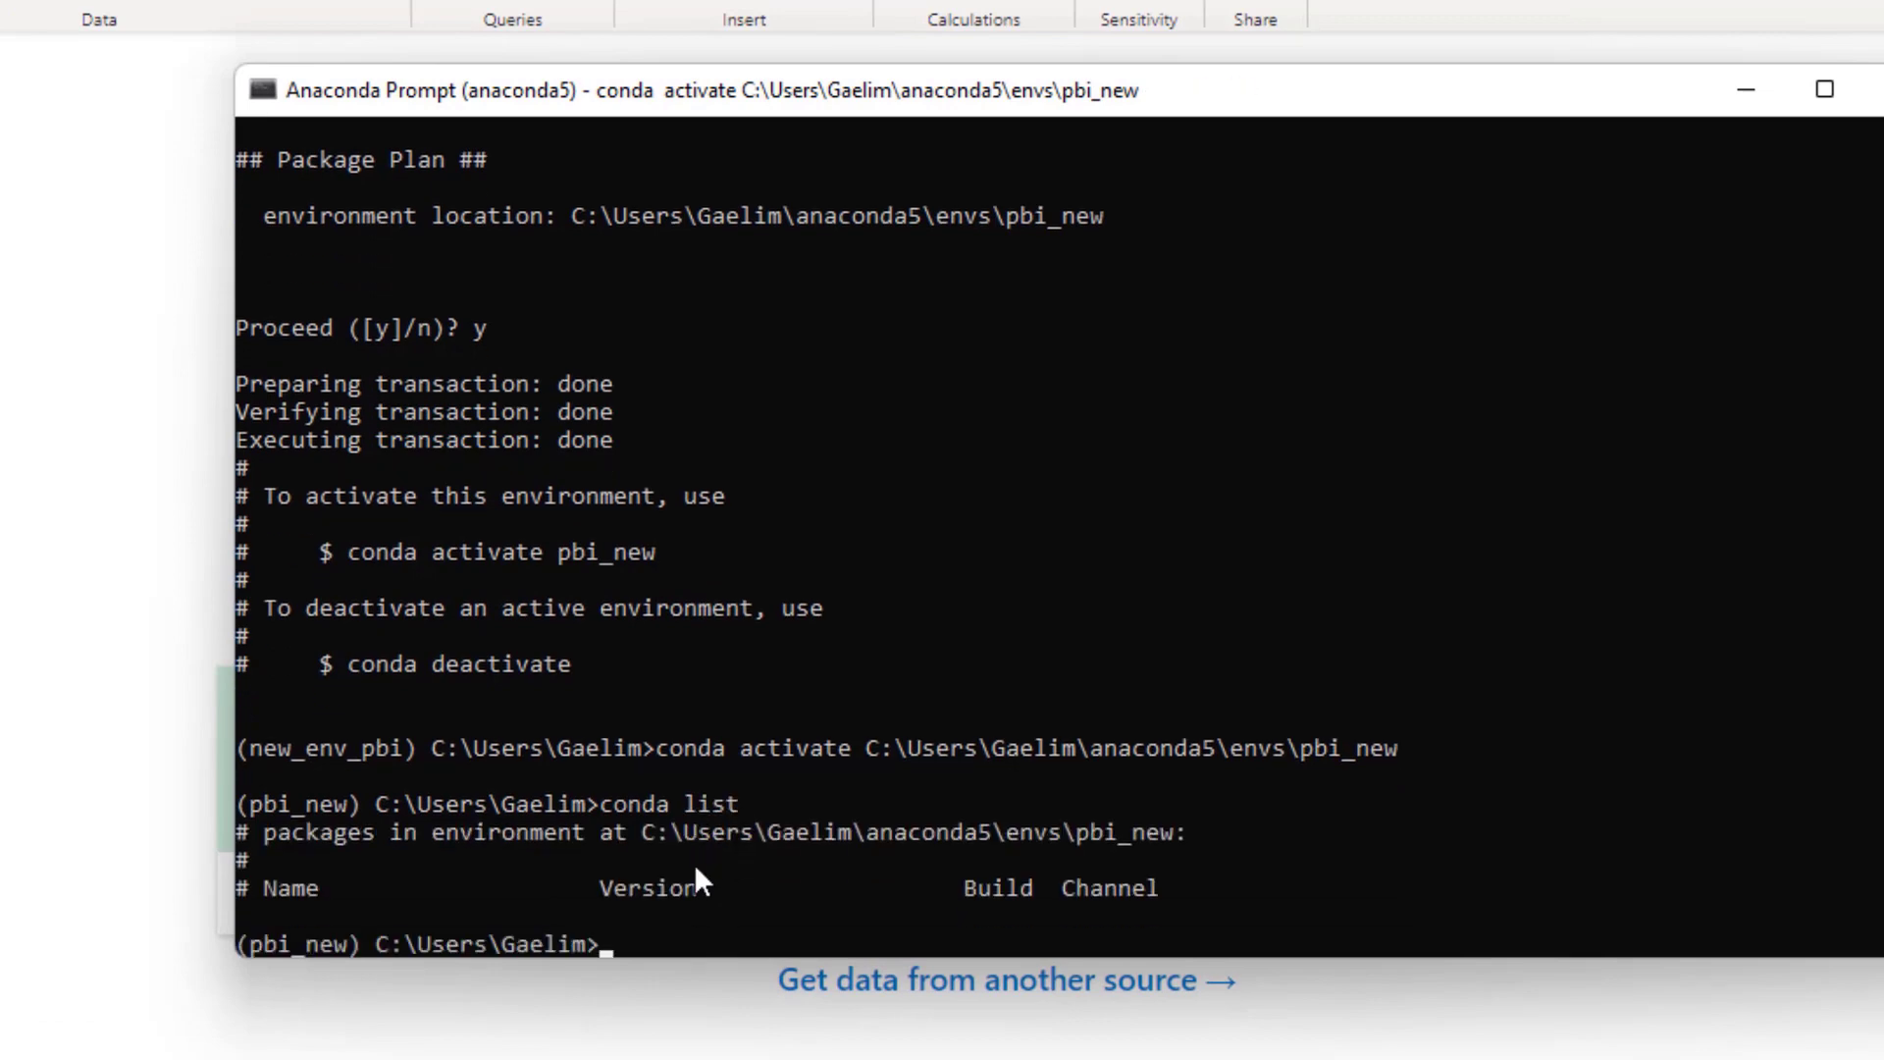
scroll(696, 869, "down", 2)
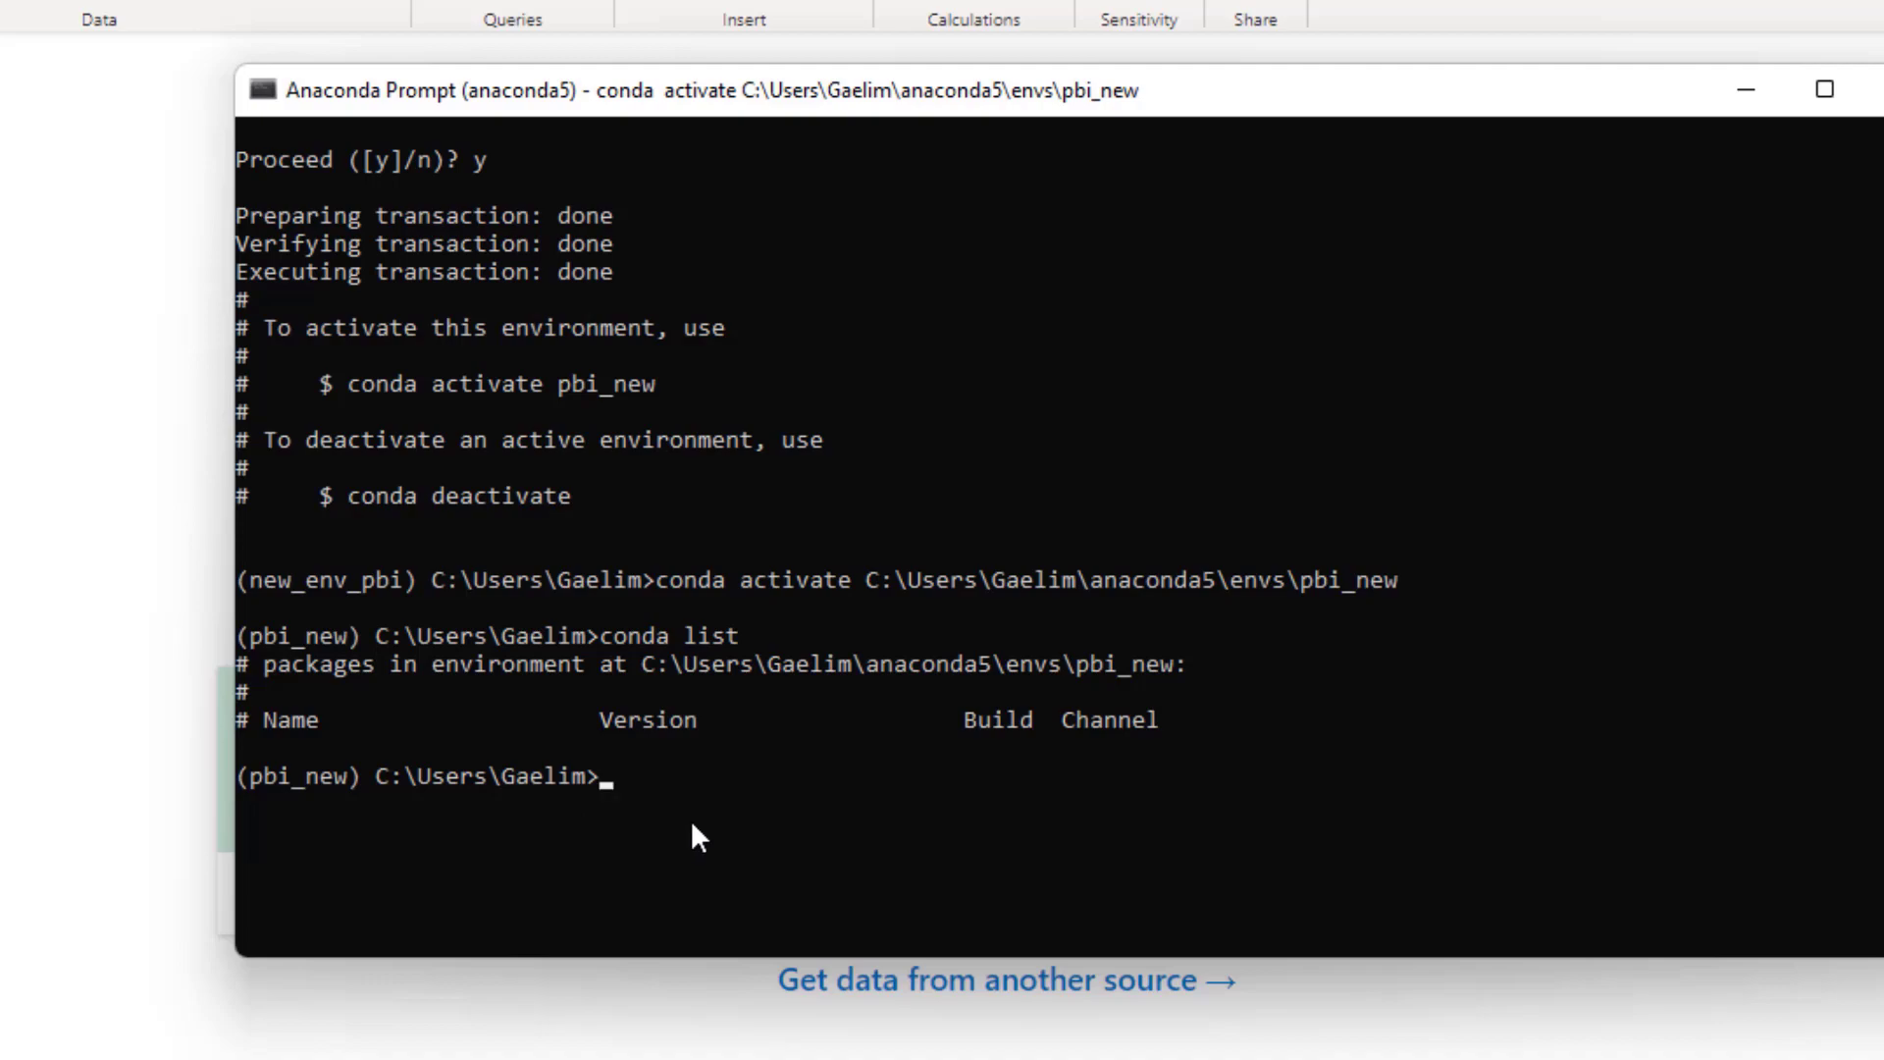
scroll(901, 877, "up", 8)
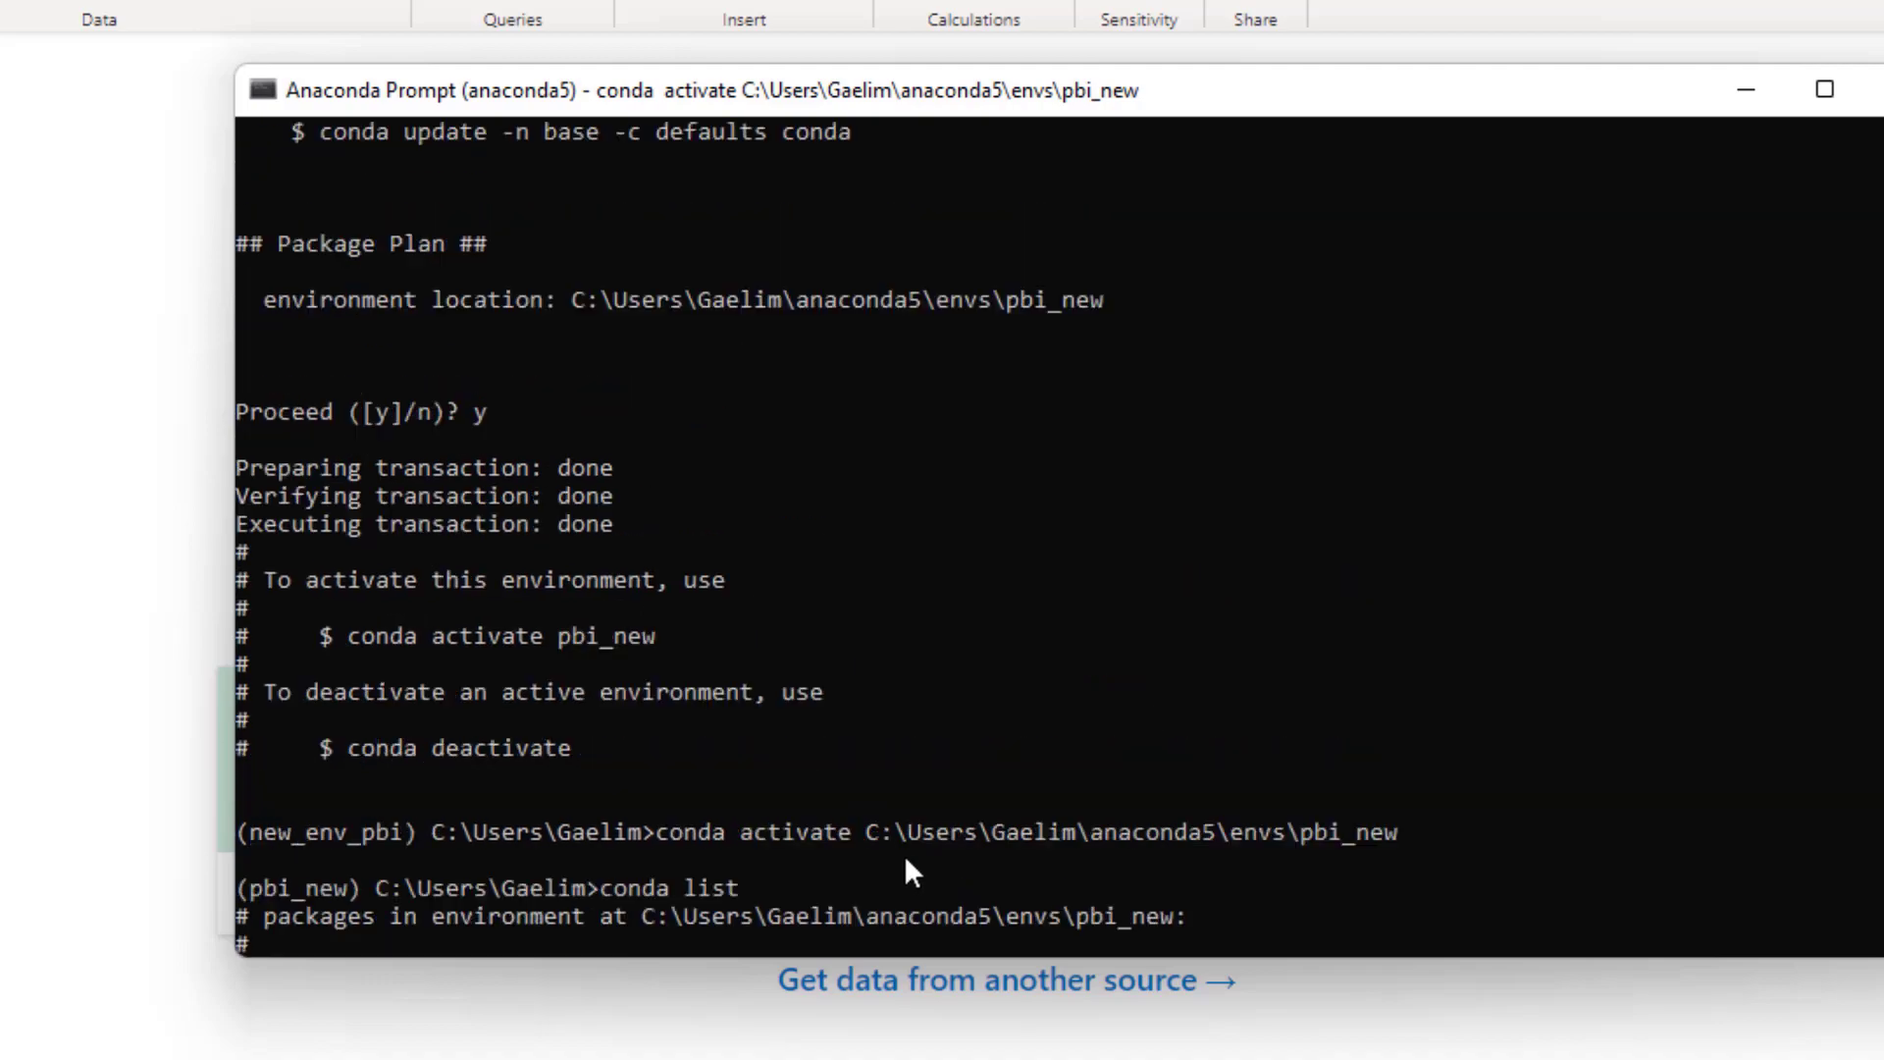
scroll(926, 829, "up", 6)
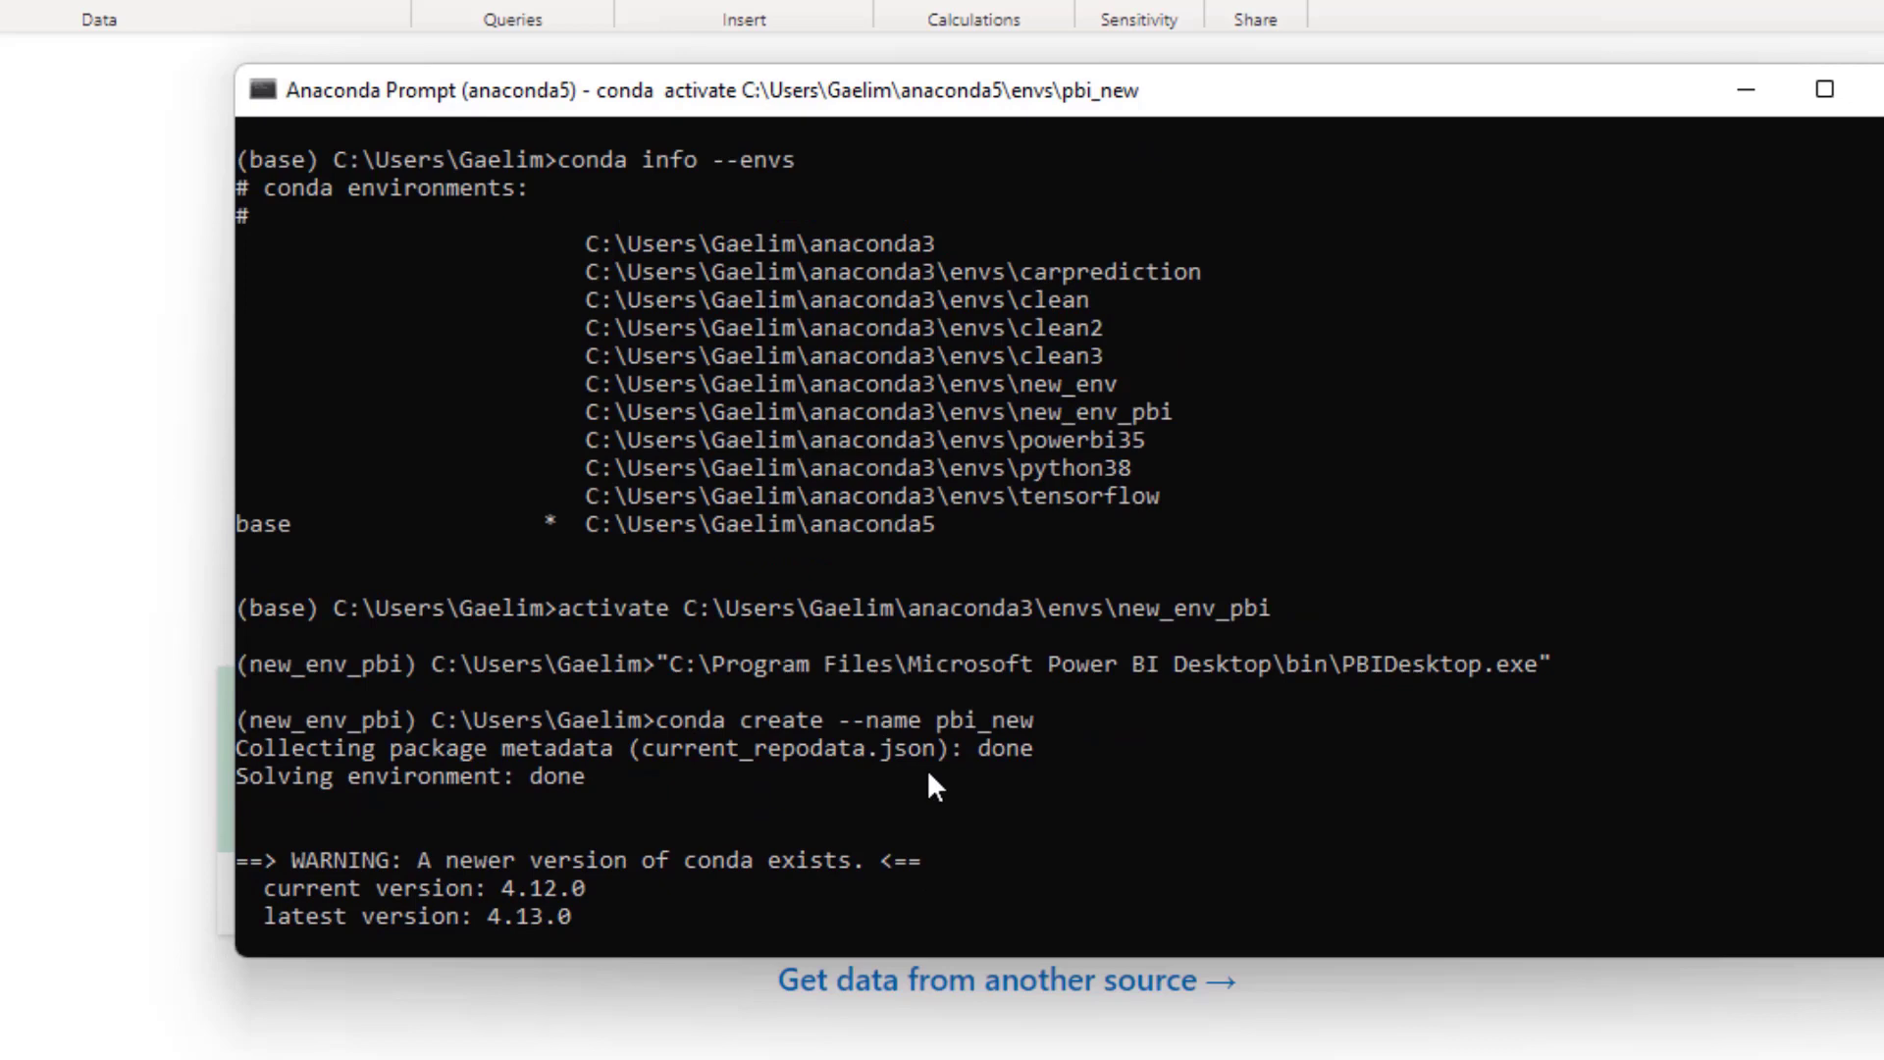
Switch back to base with conda activate and the copied anaconda5 path.
left_click(940, 528)
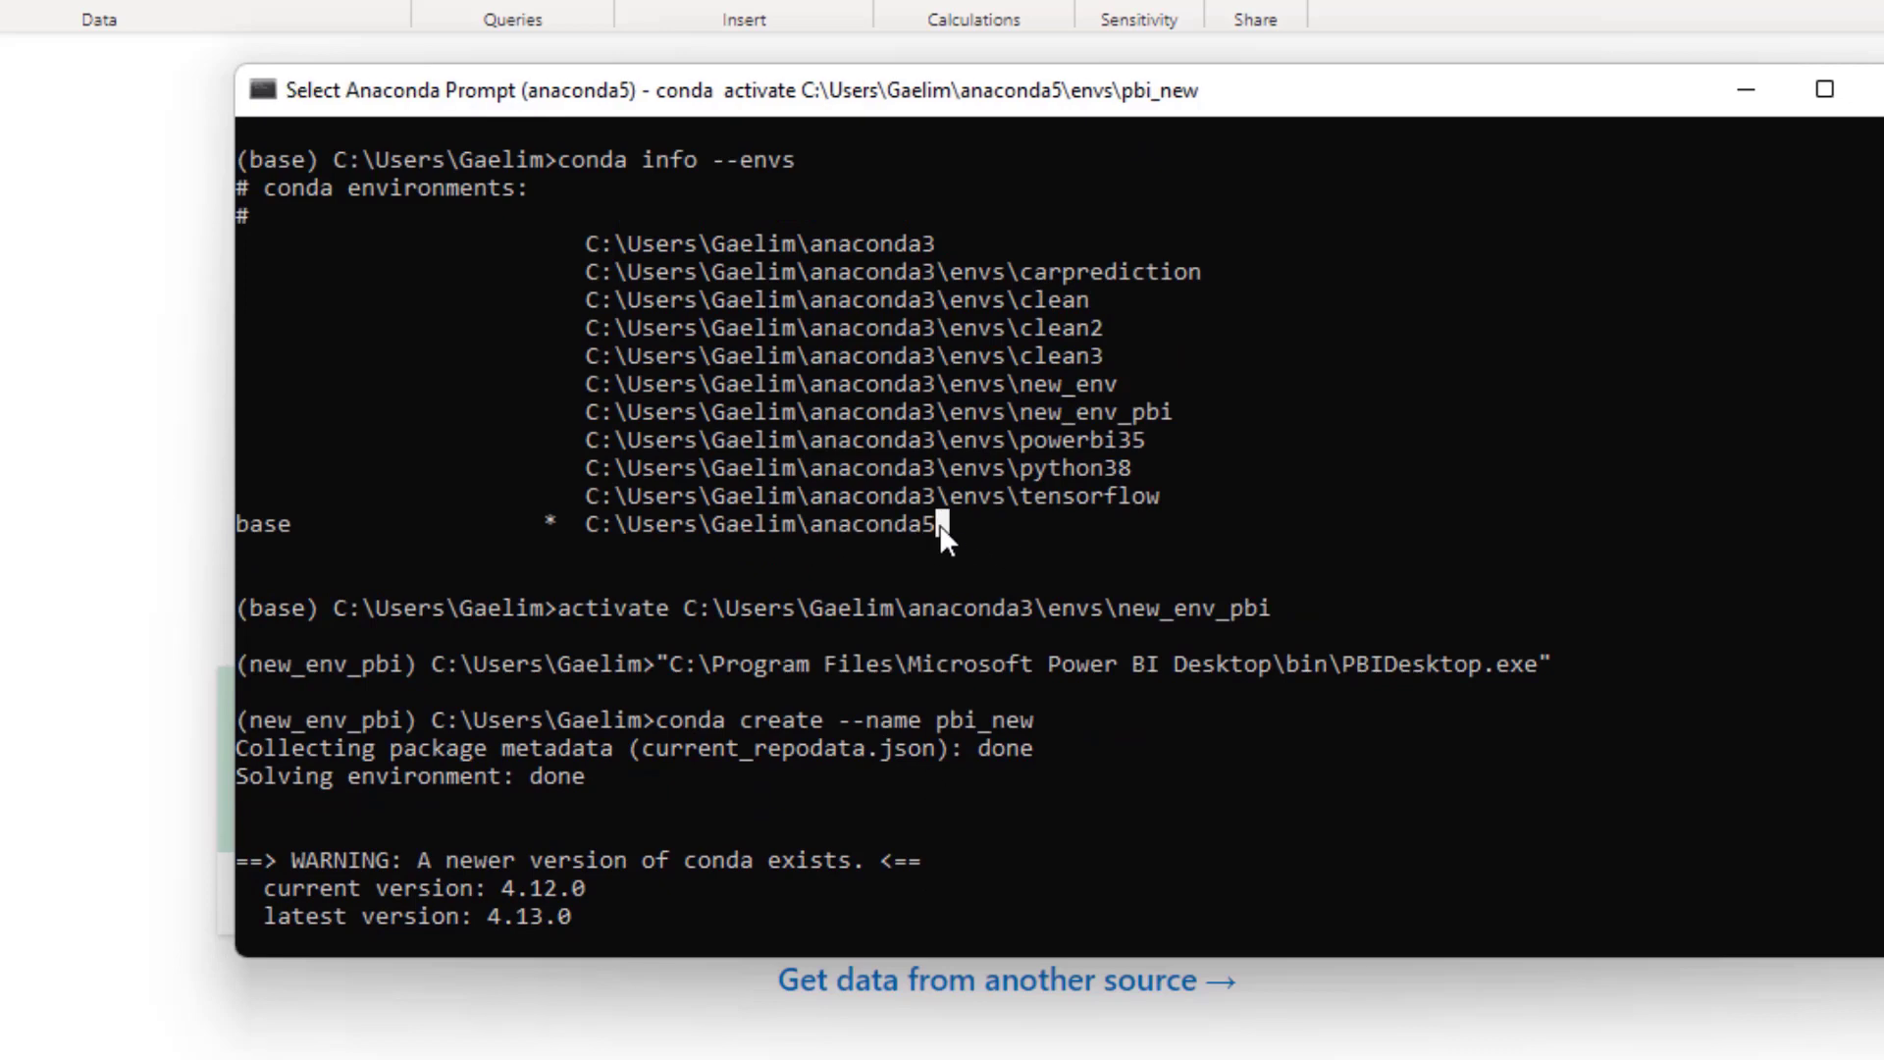
left_click_drag(840, 532, 624, 535)
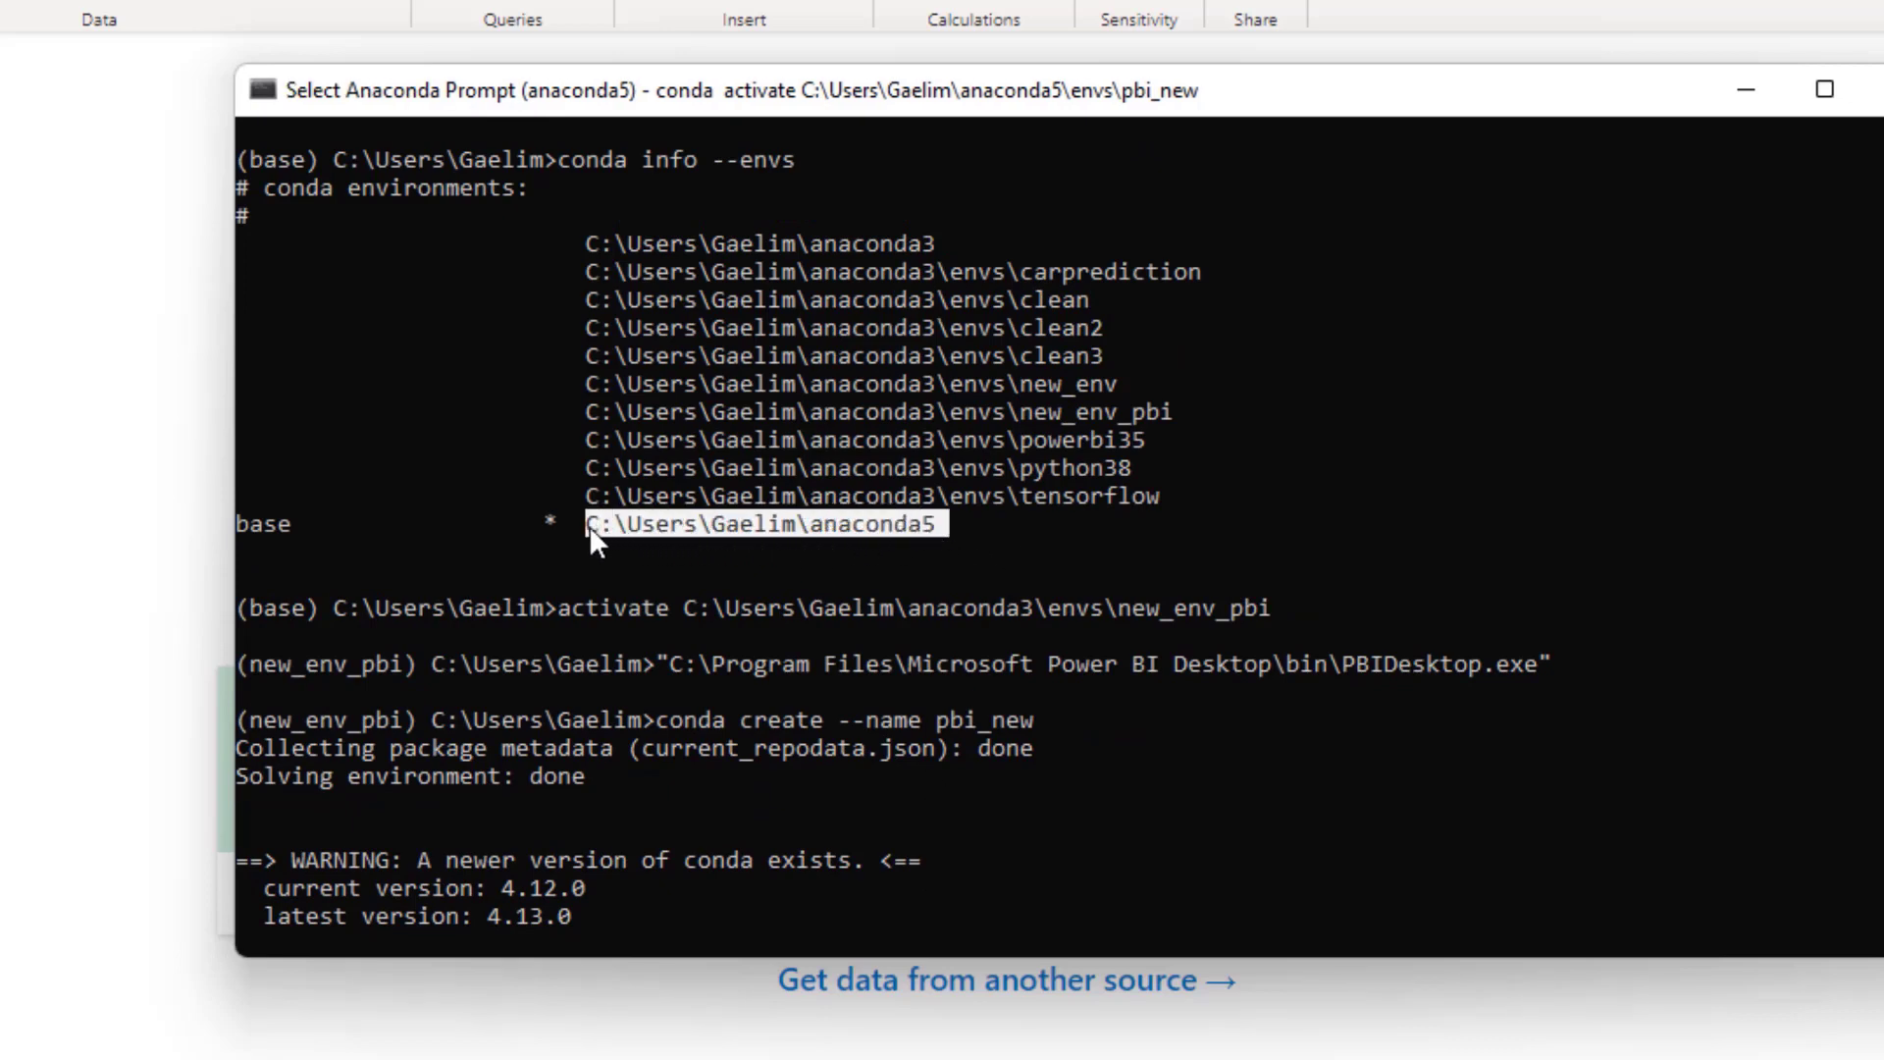
right_click(589, 525)
scroll(627, 522, "down", 11)
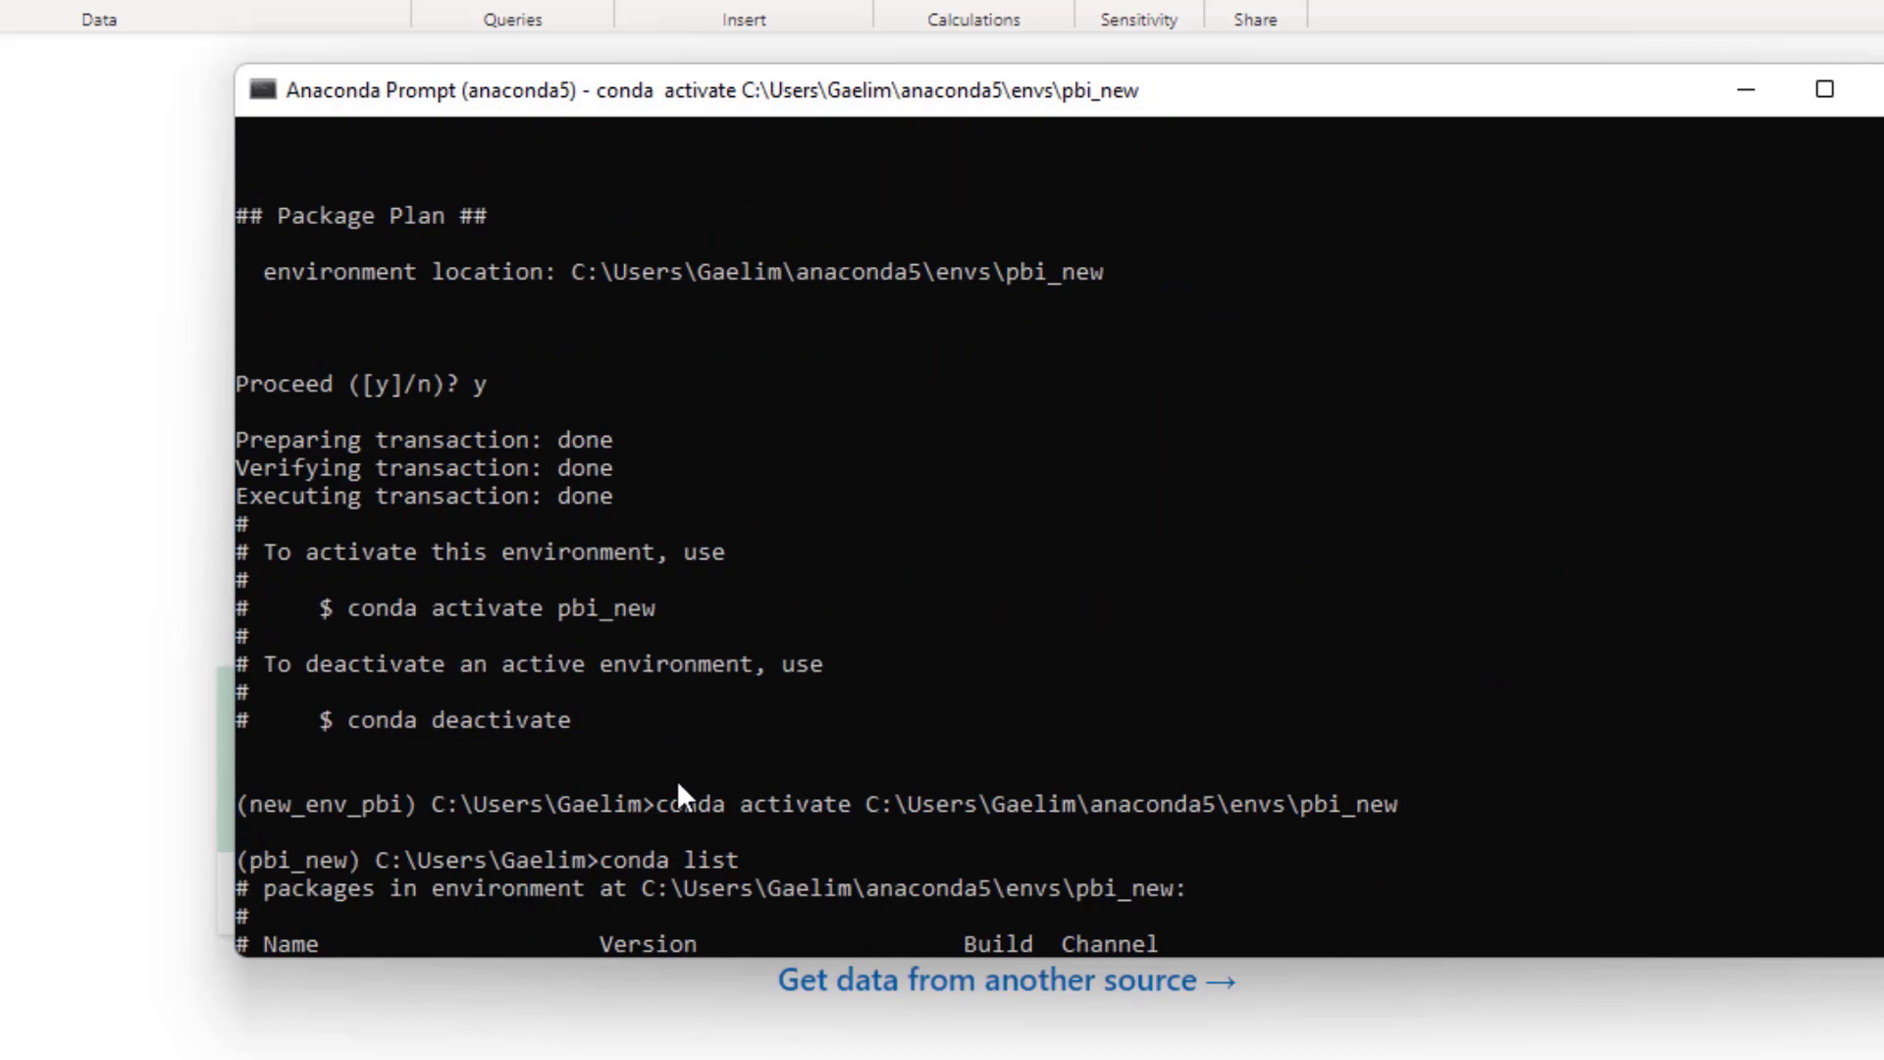
scroll(680, 792, "down", 7)
type("conda activat")
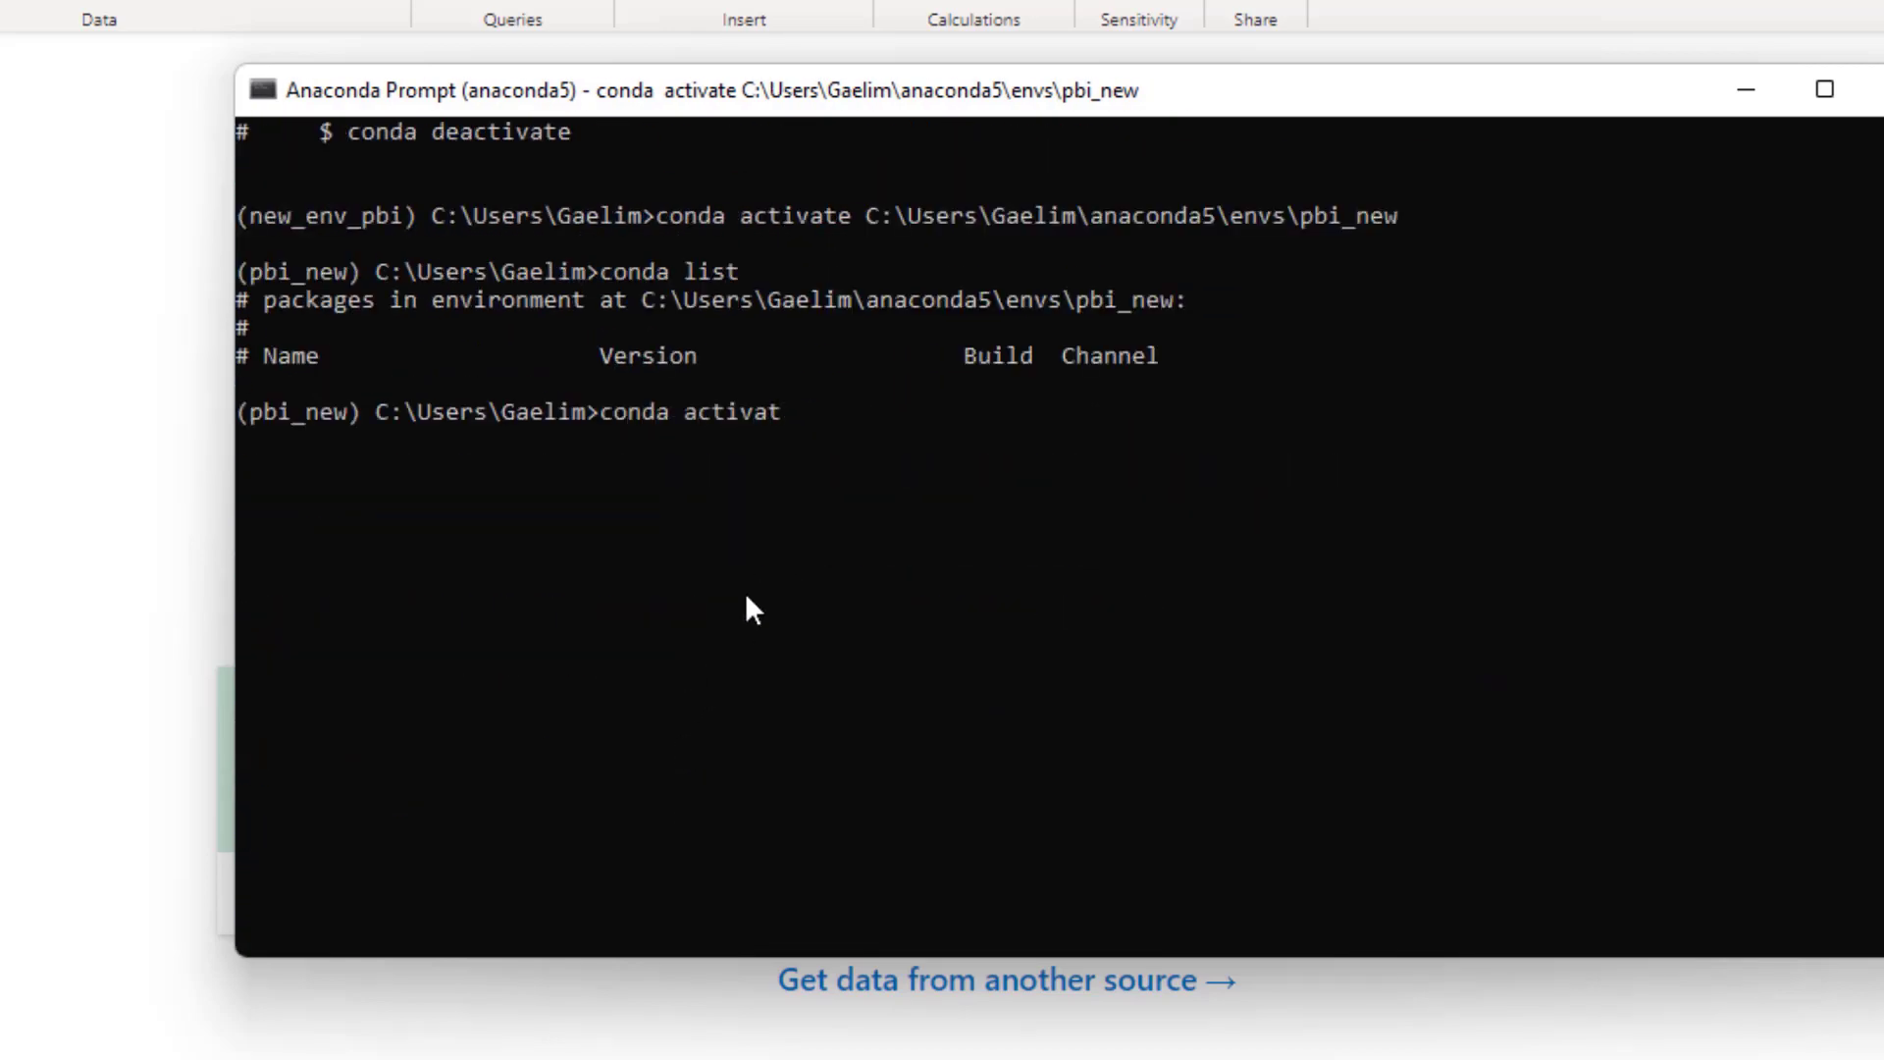
type("e")
type("C:\\Users\\Gaelim\\anaconda5")
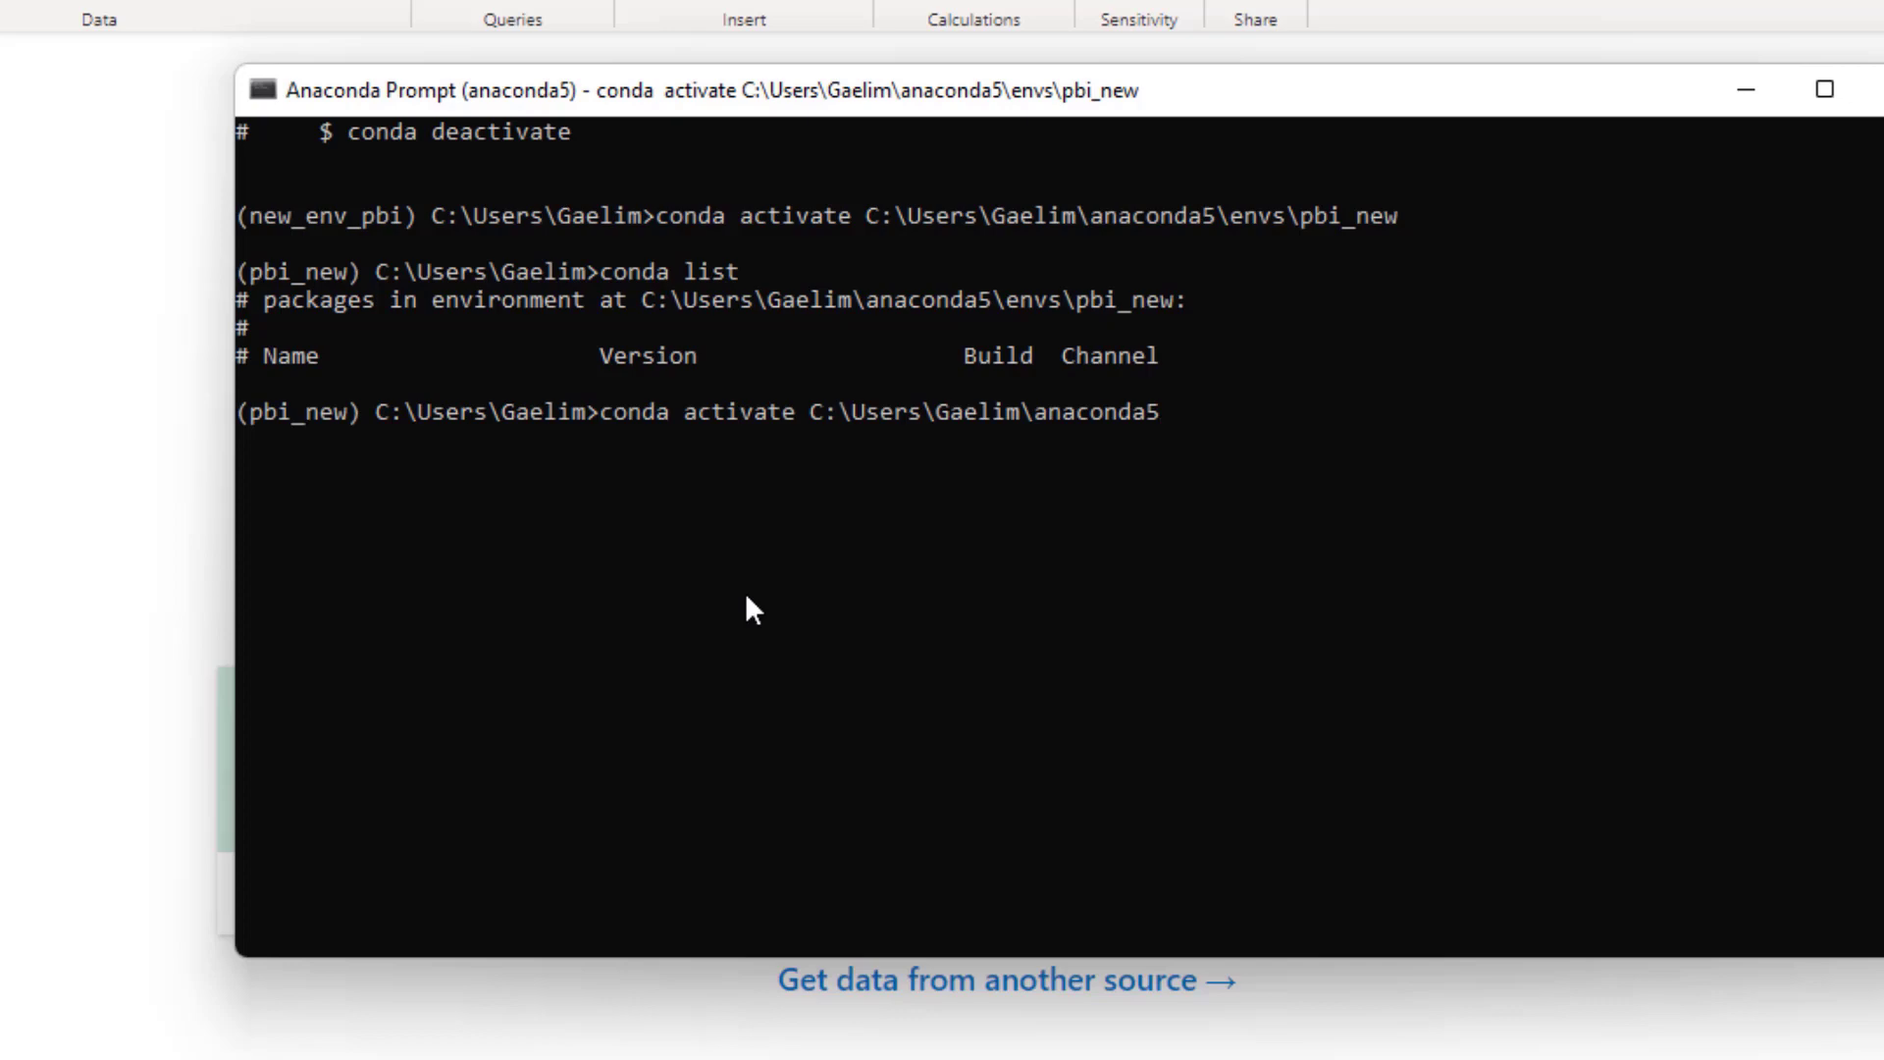
key("Return")
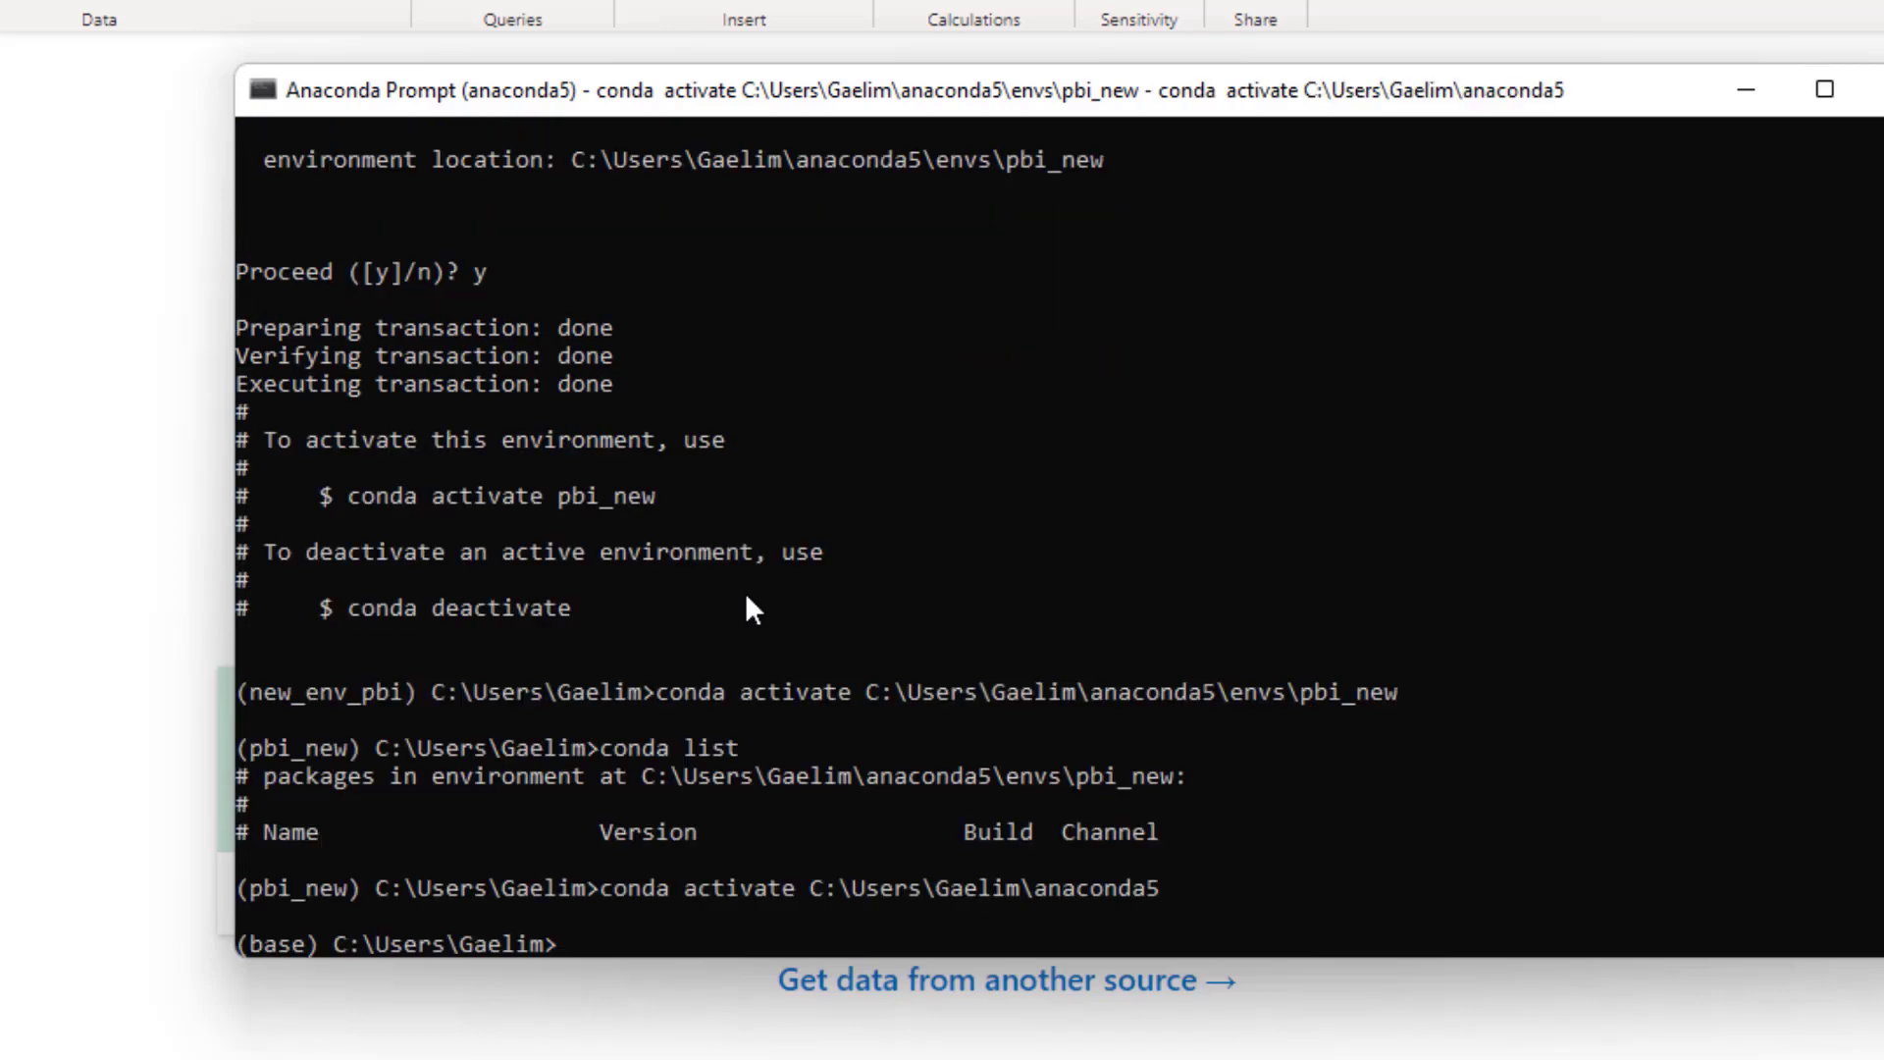
Run conda list in the base environment.
scroll(746, 608, "down", 2)
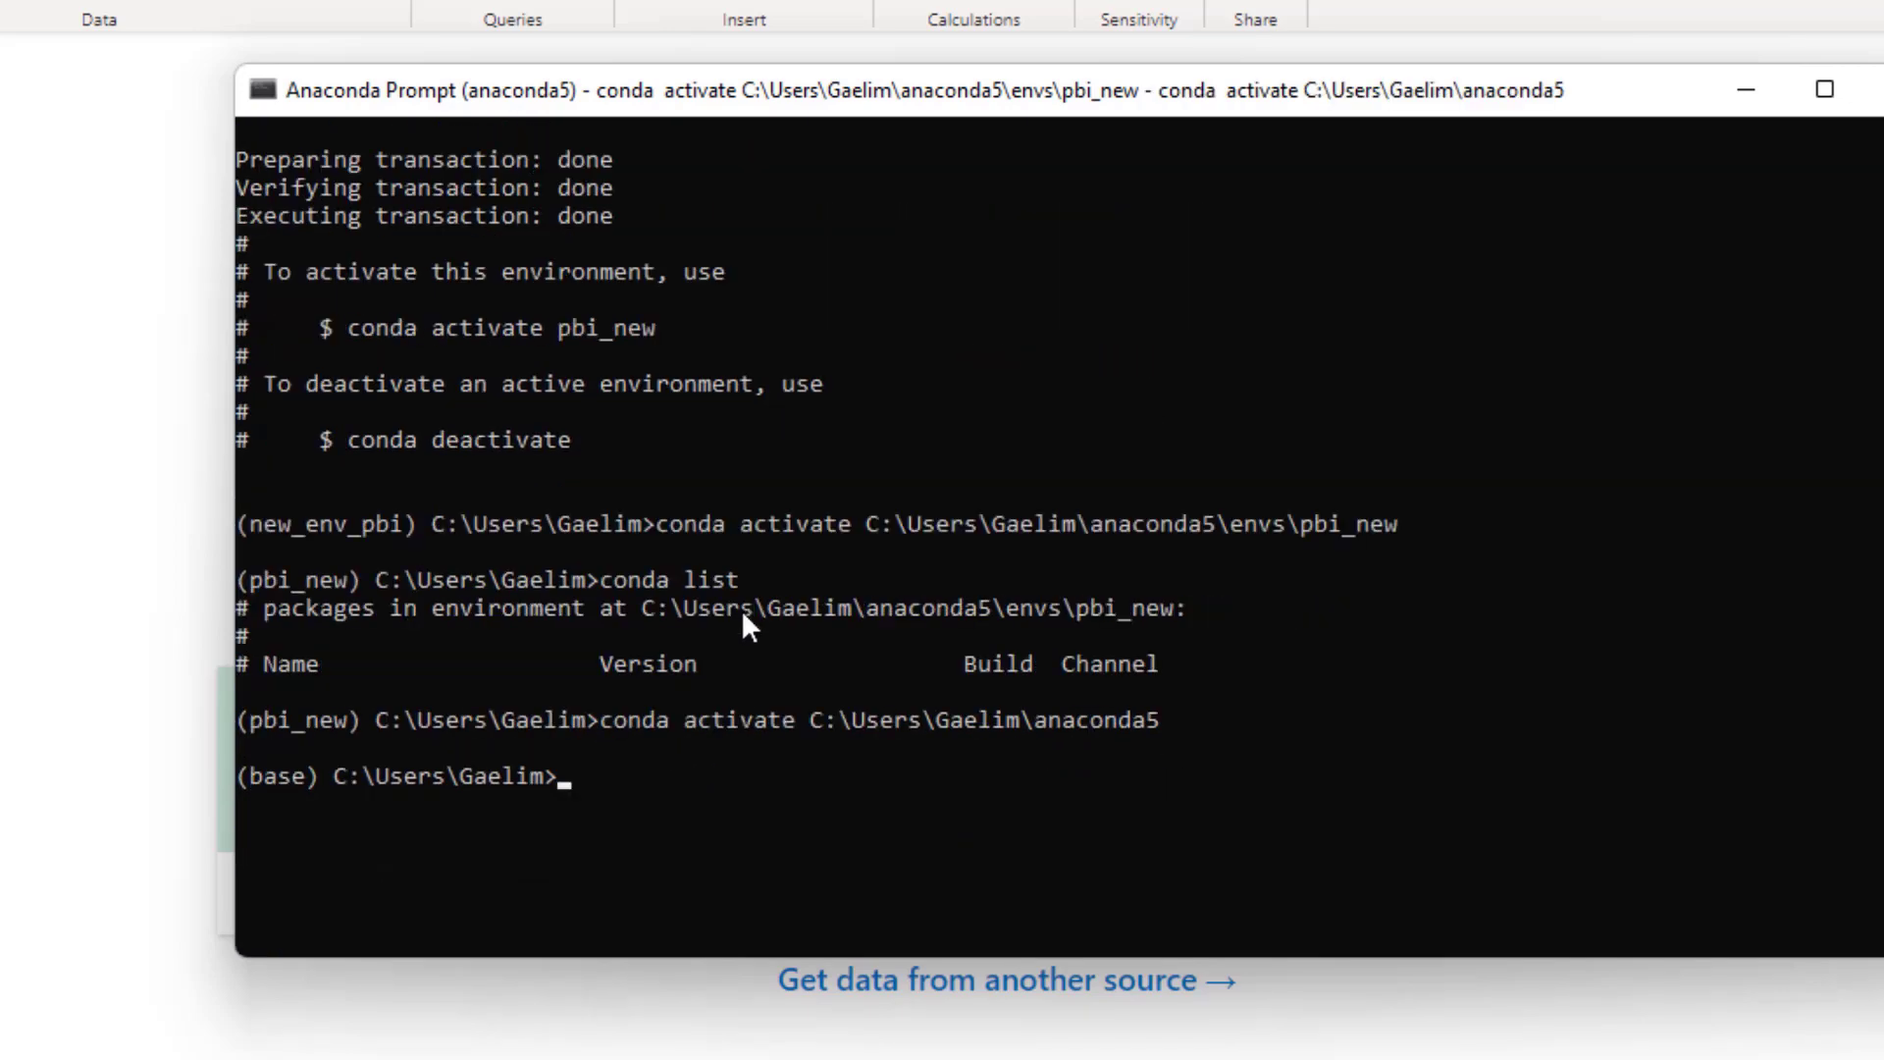
type("conda list")
key("Return")
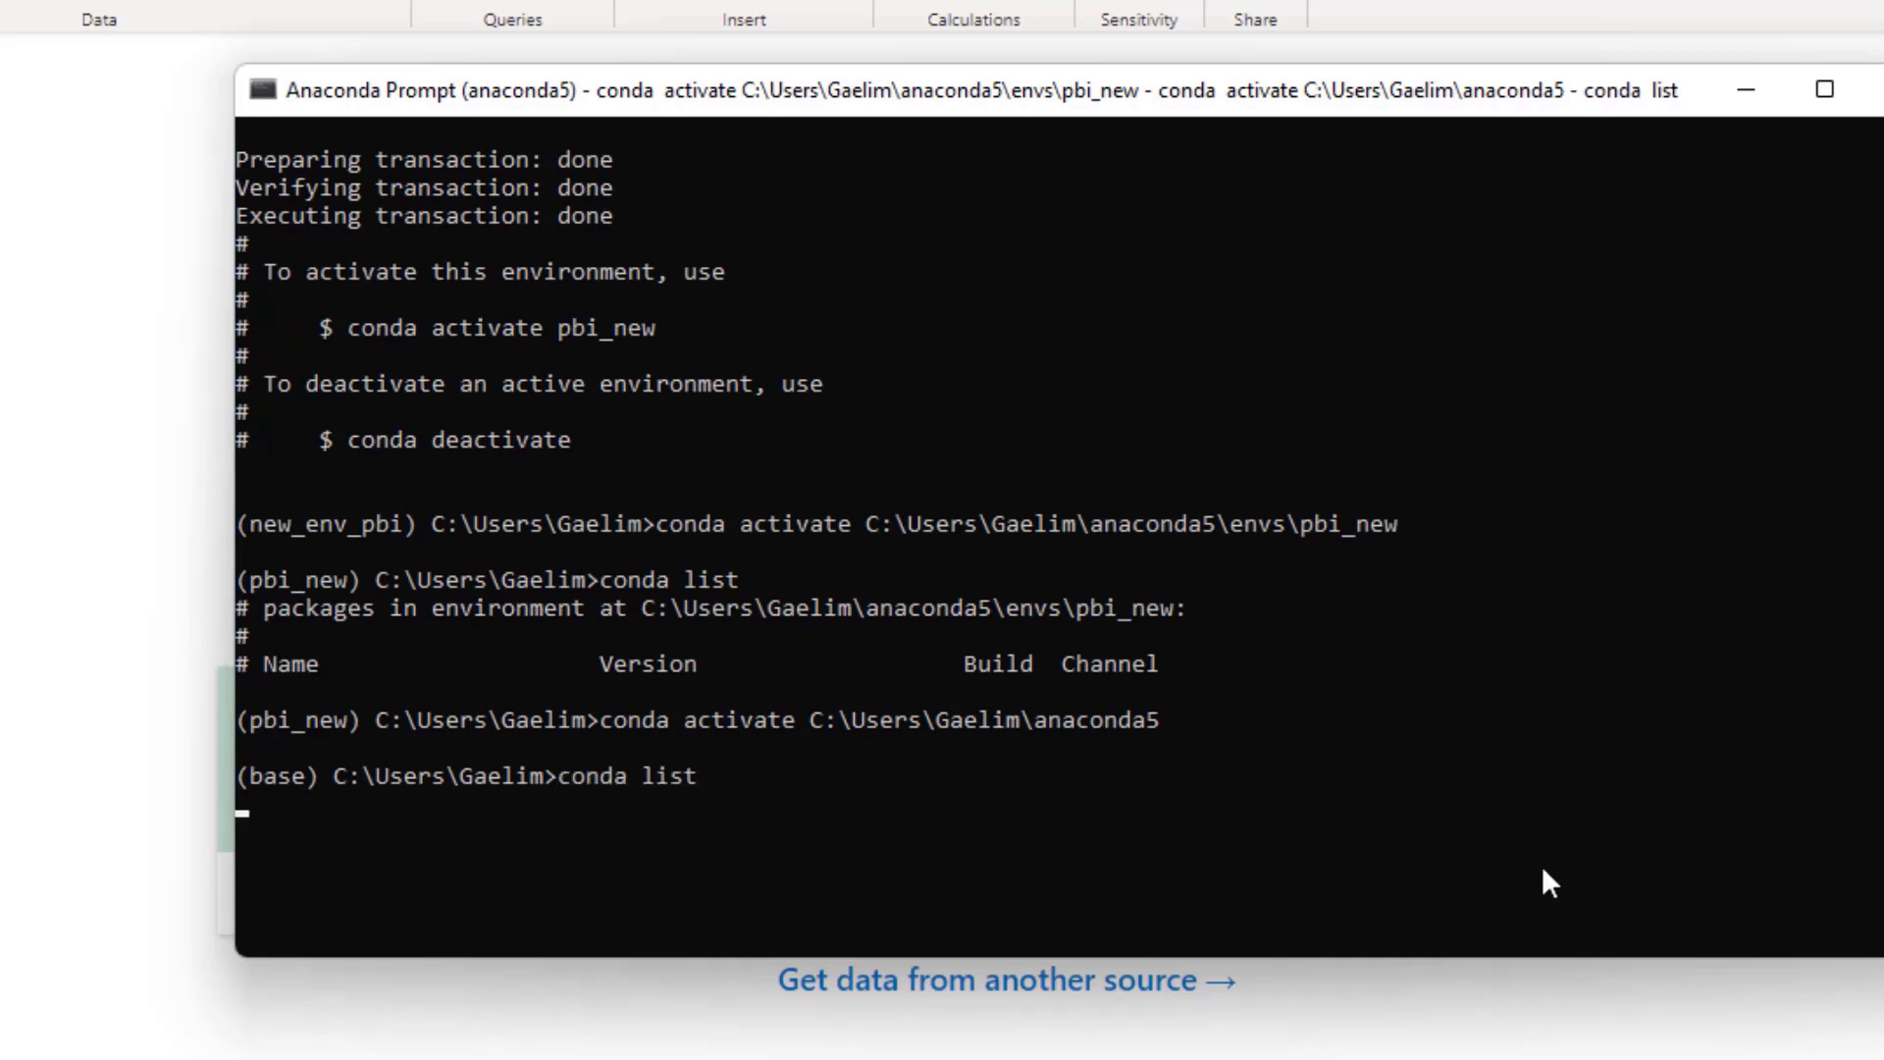
Scroll through the base package list from its first entries down to zstd 1.4.5.
scroll(901, 746, "up", 6)
scroll(898, 738, "up", 20)
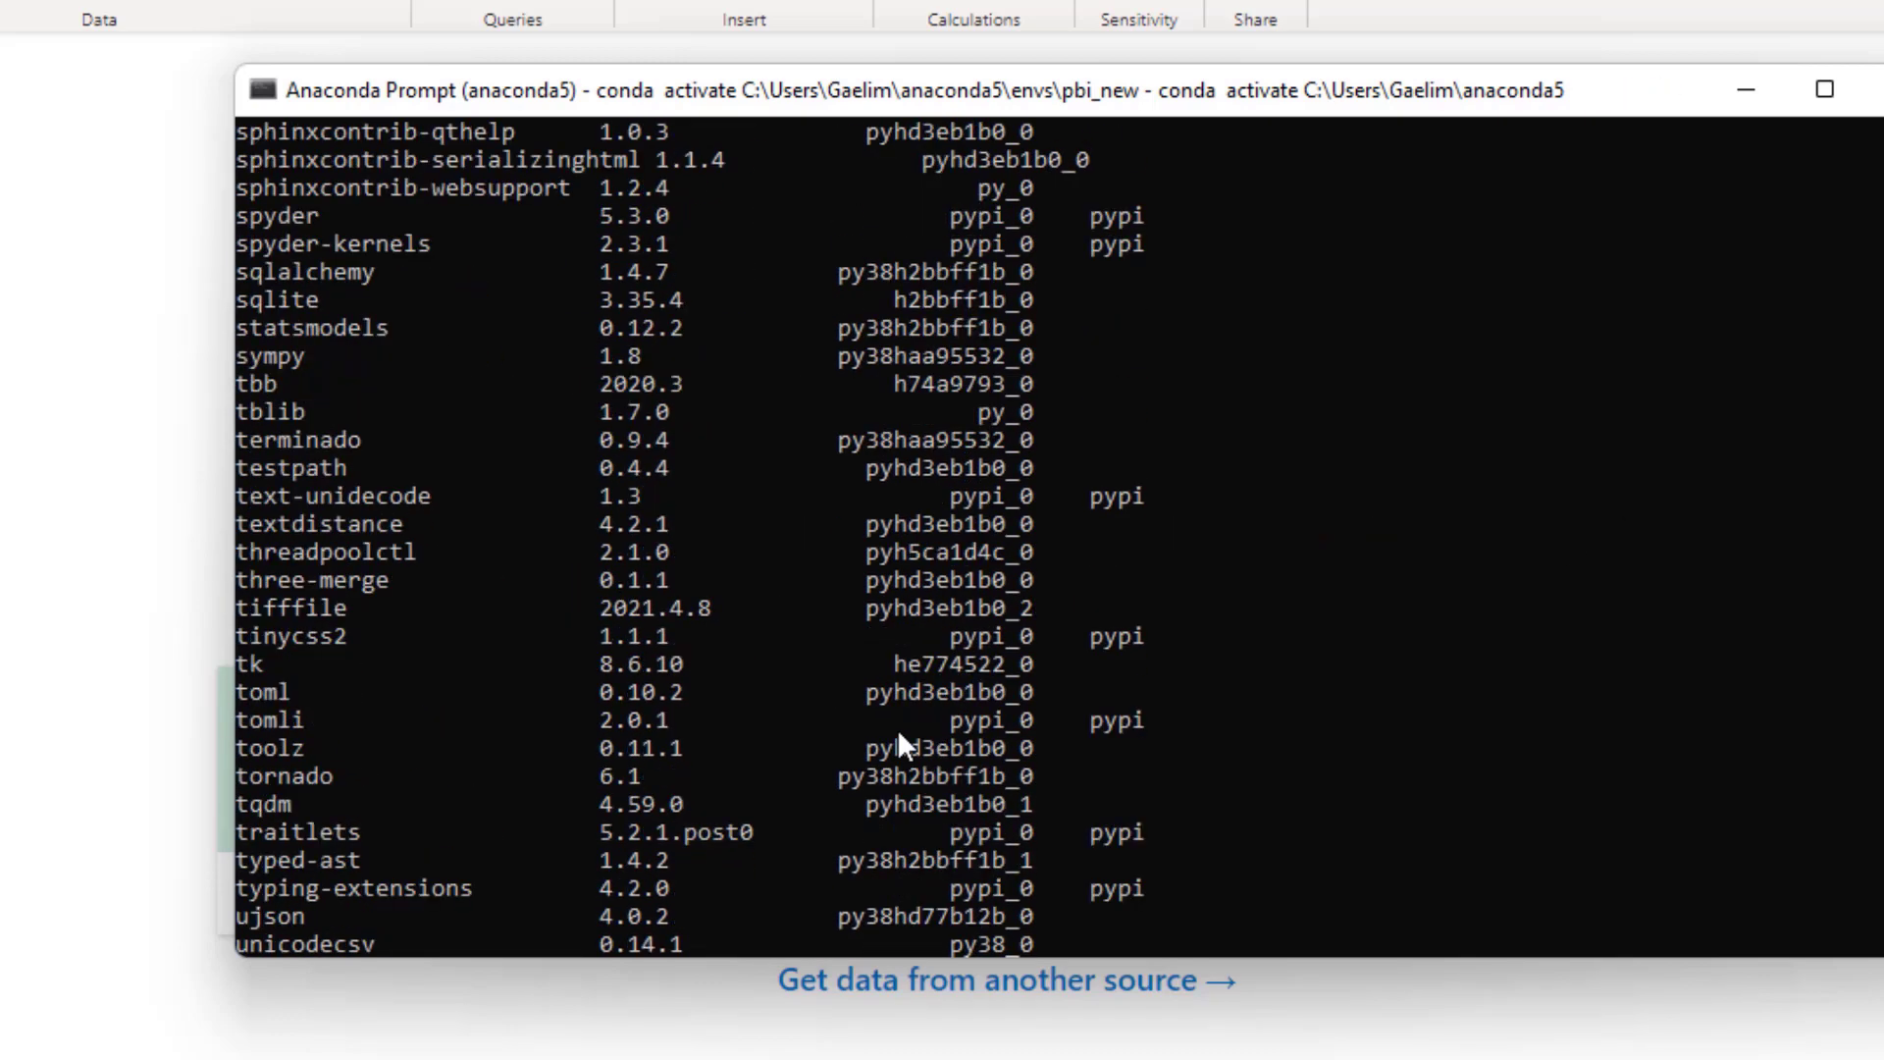
scroll(898, 737, "up", 20)
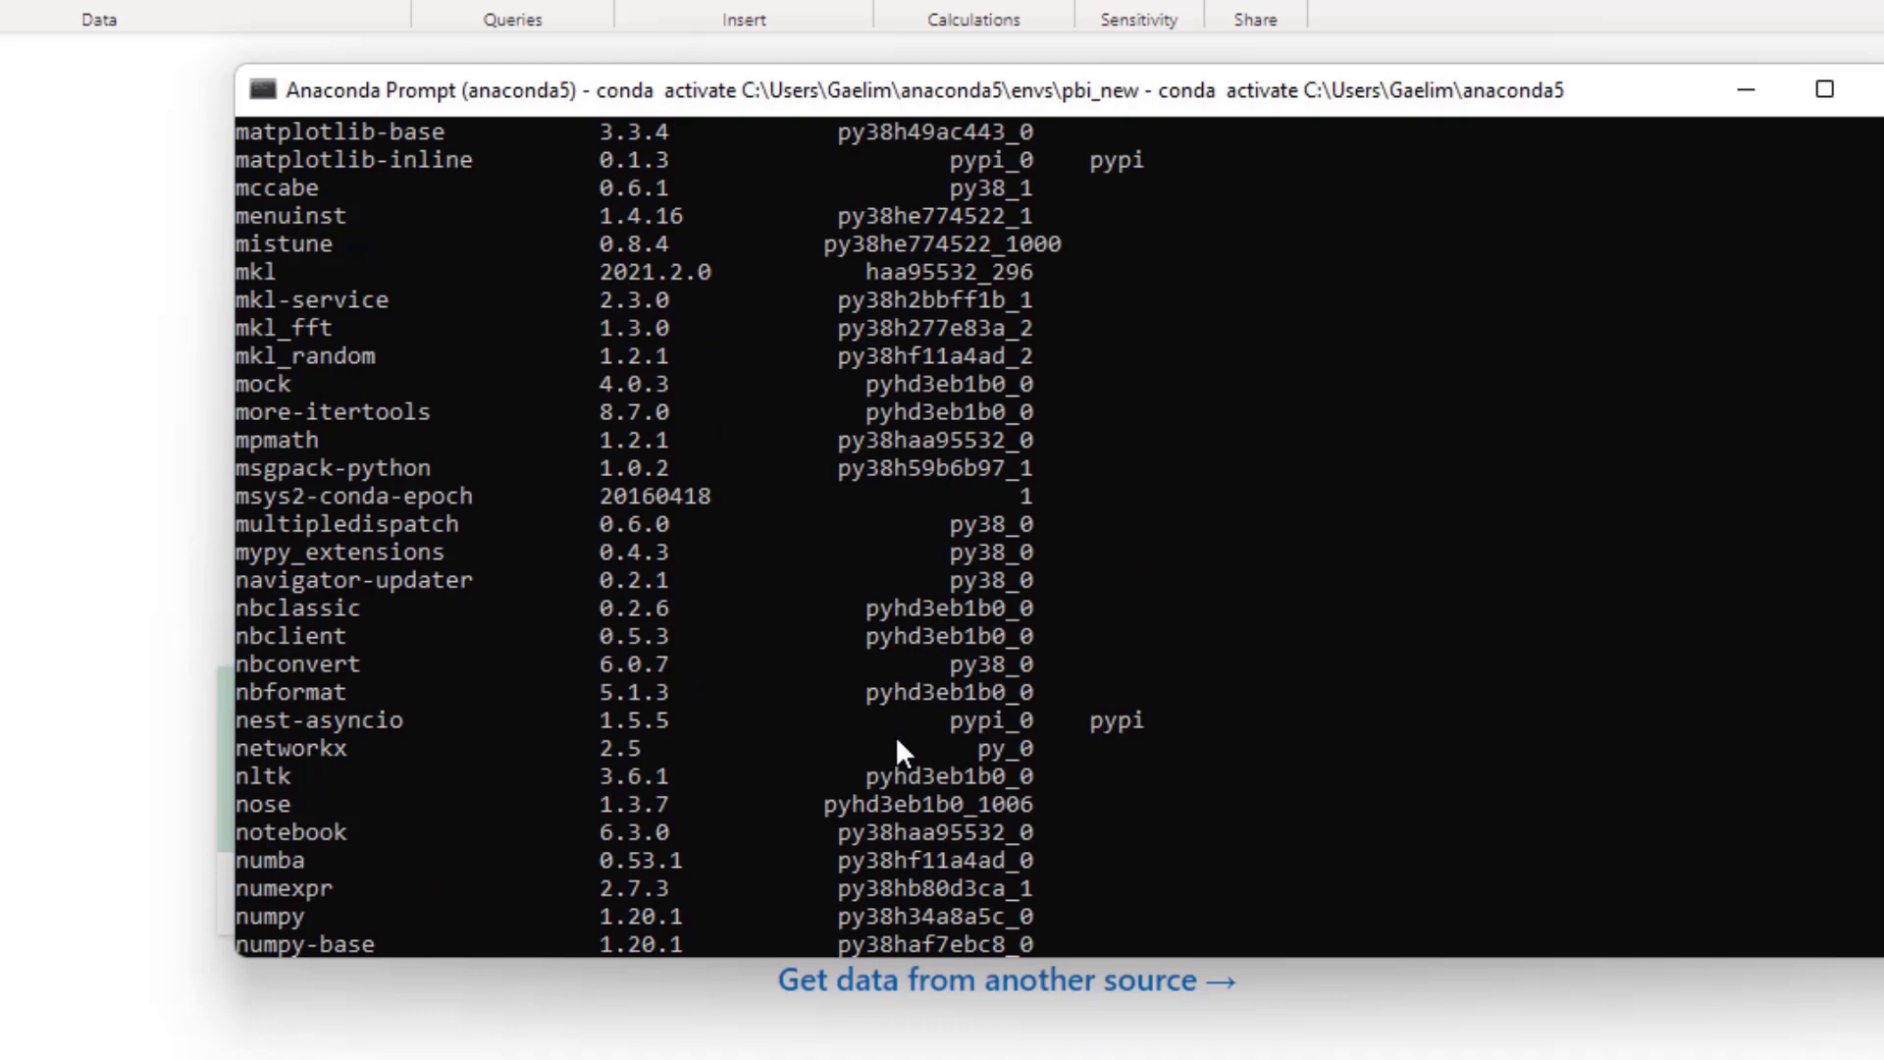
scroll(898, 745, "up", 20)
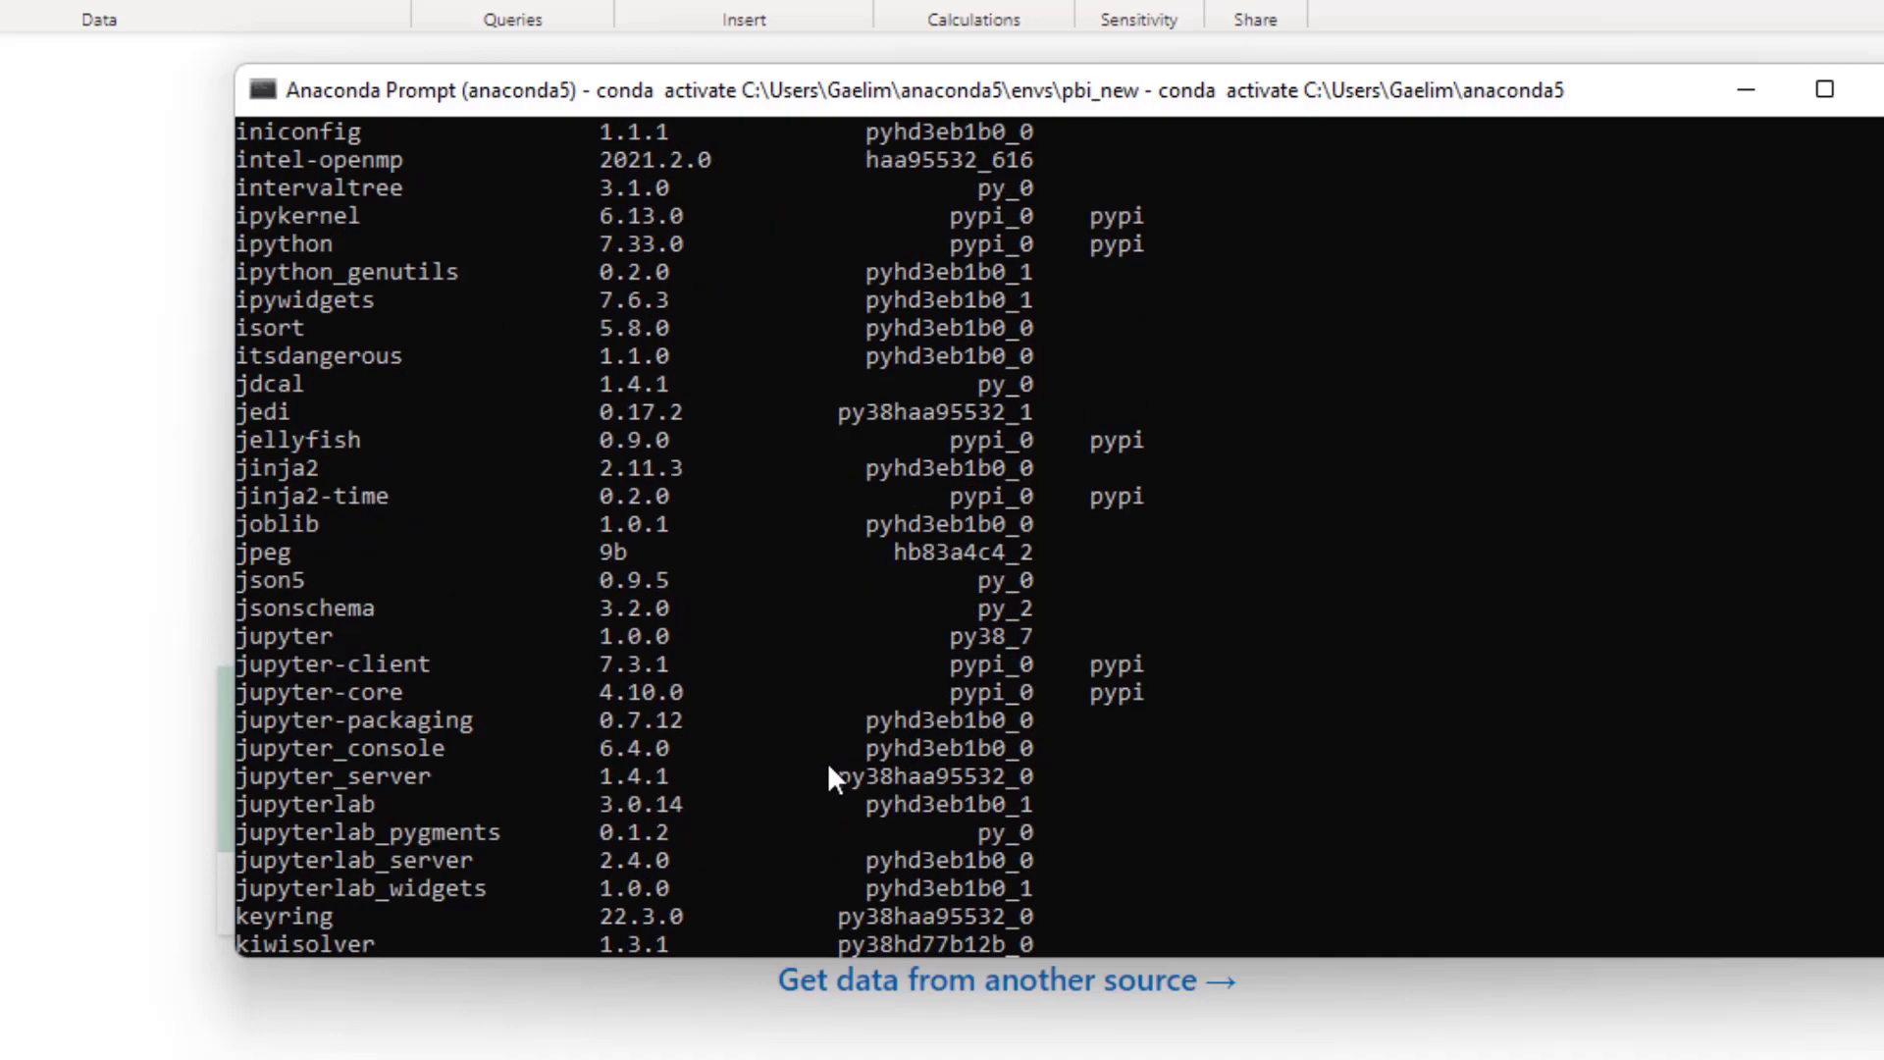
scroll(829, 769, "up", 4)
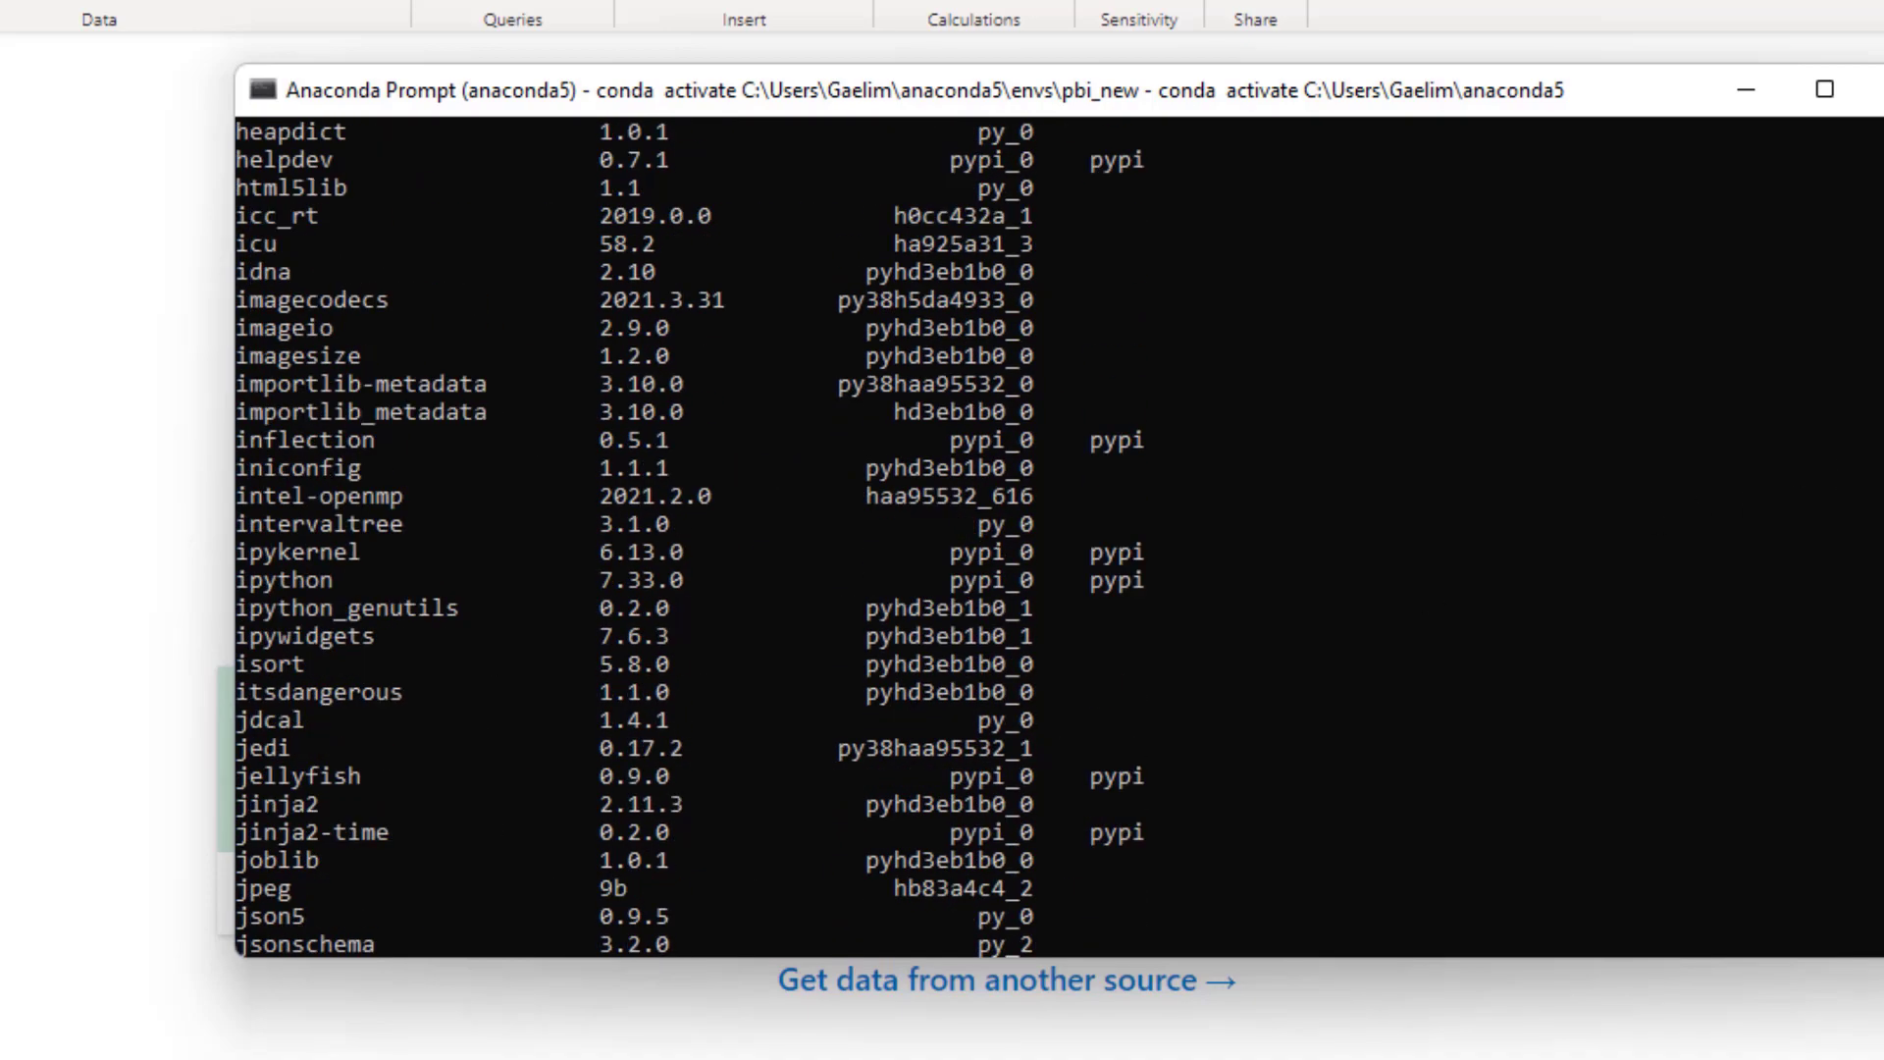
scroll(1334, 560, "down", 20)
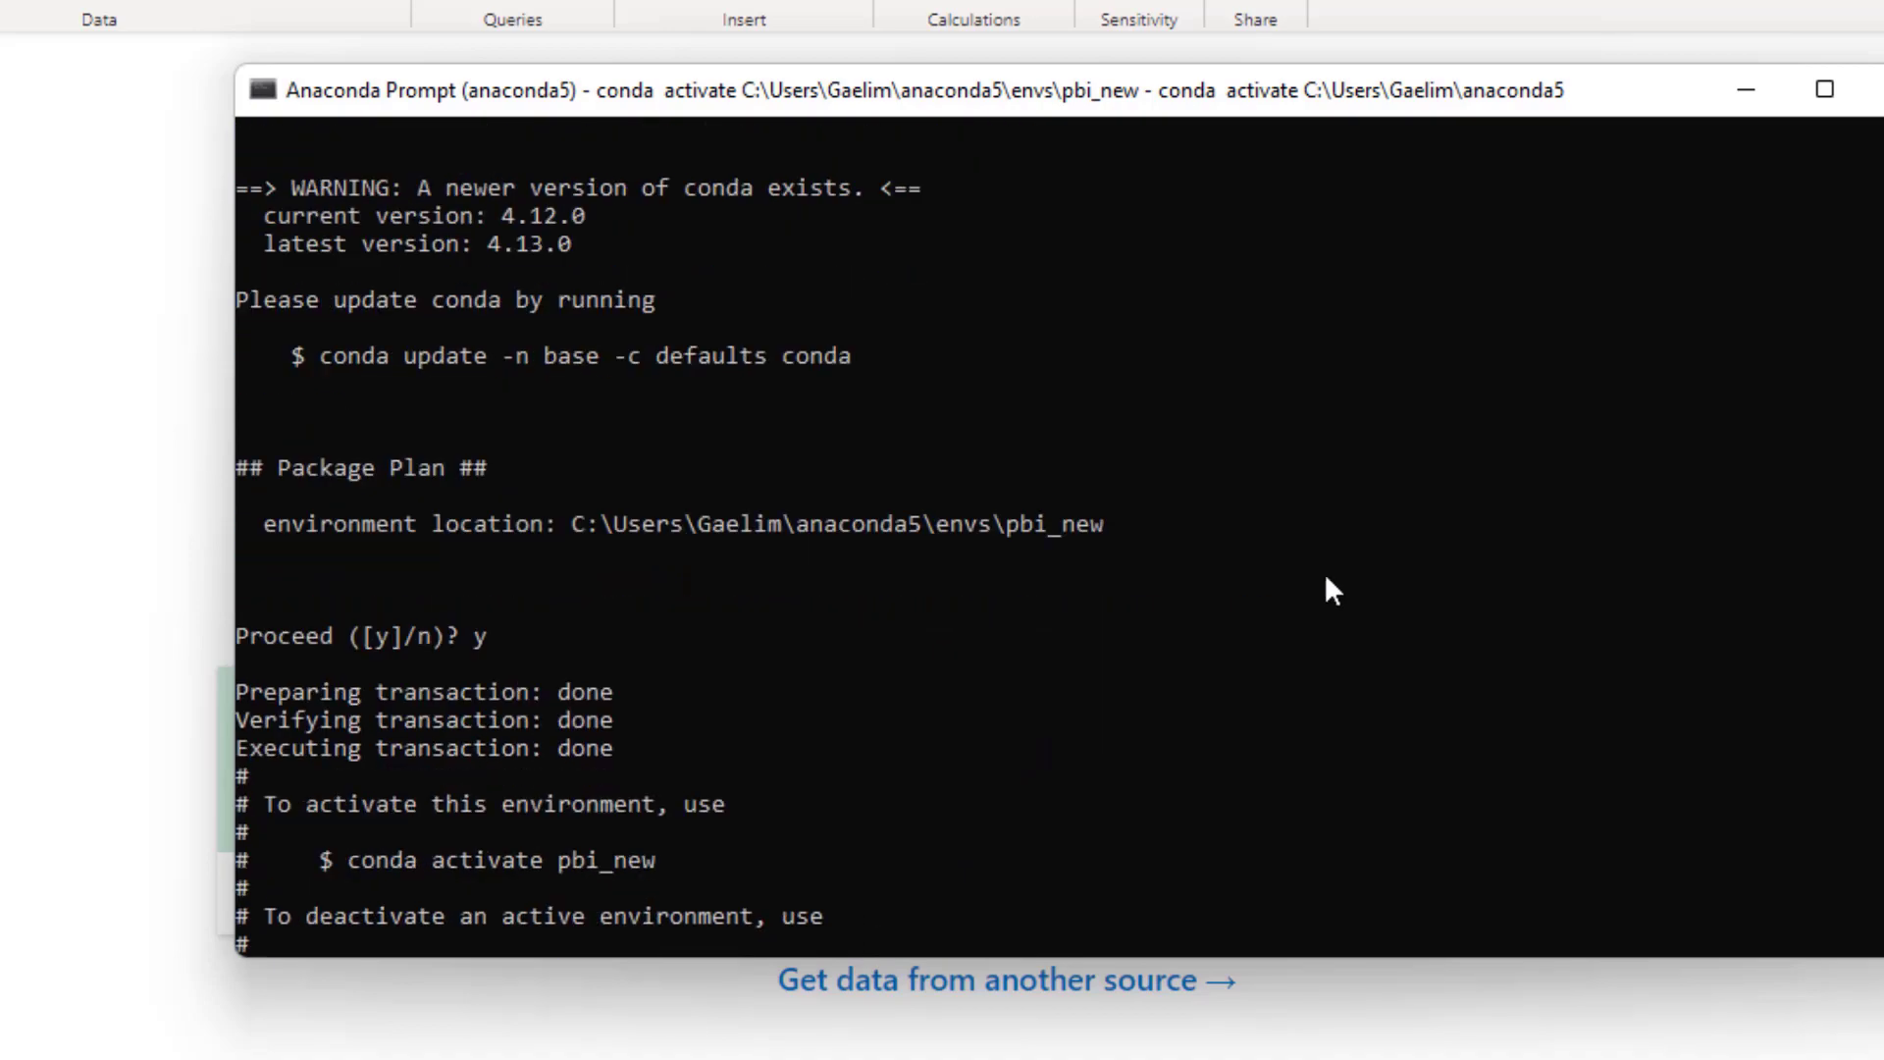
scroll(1305, 652, "down", 1)
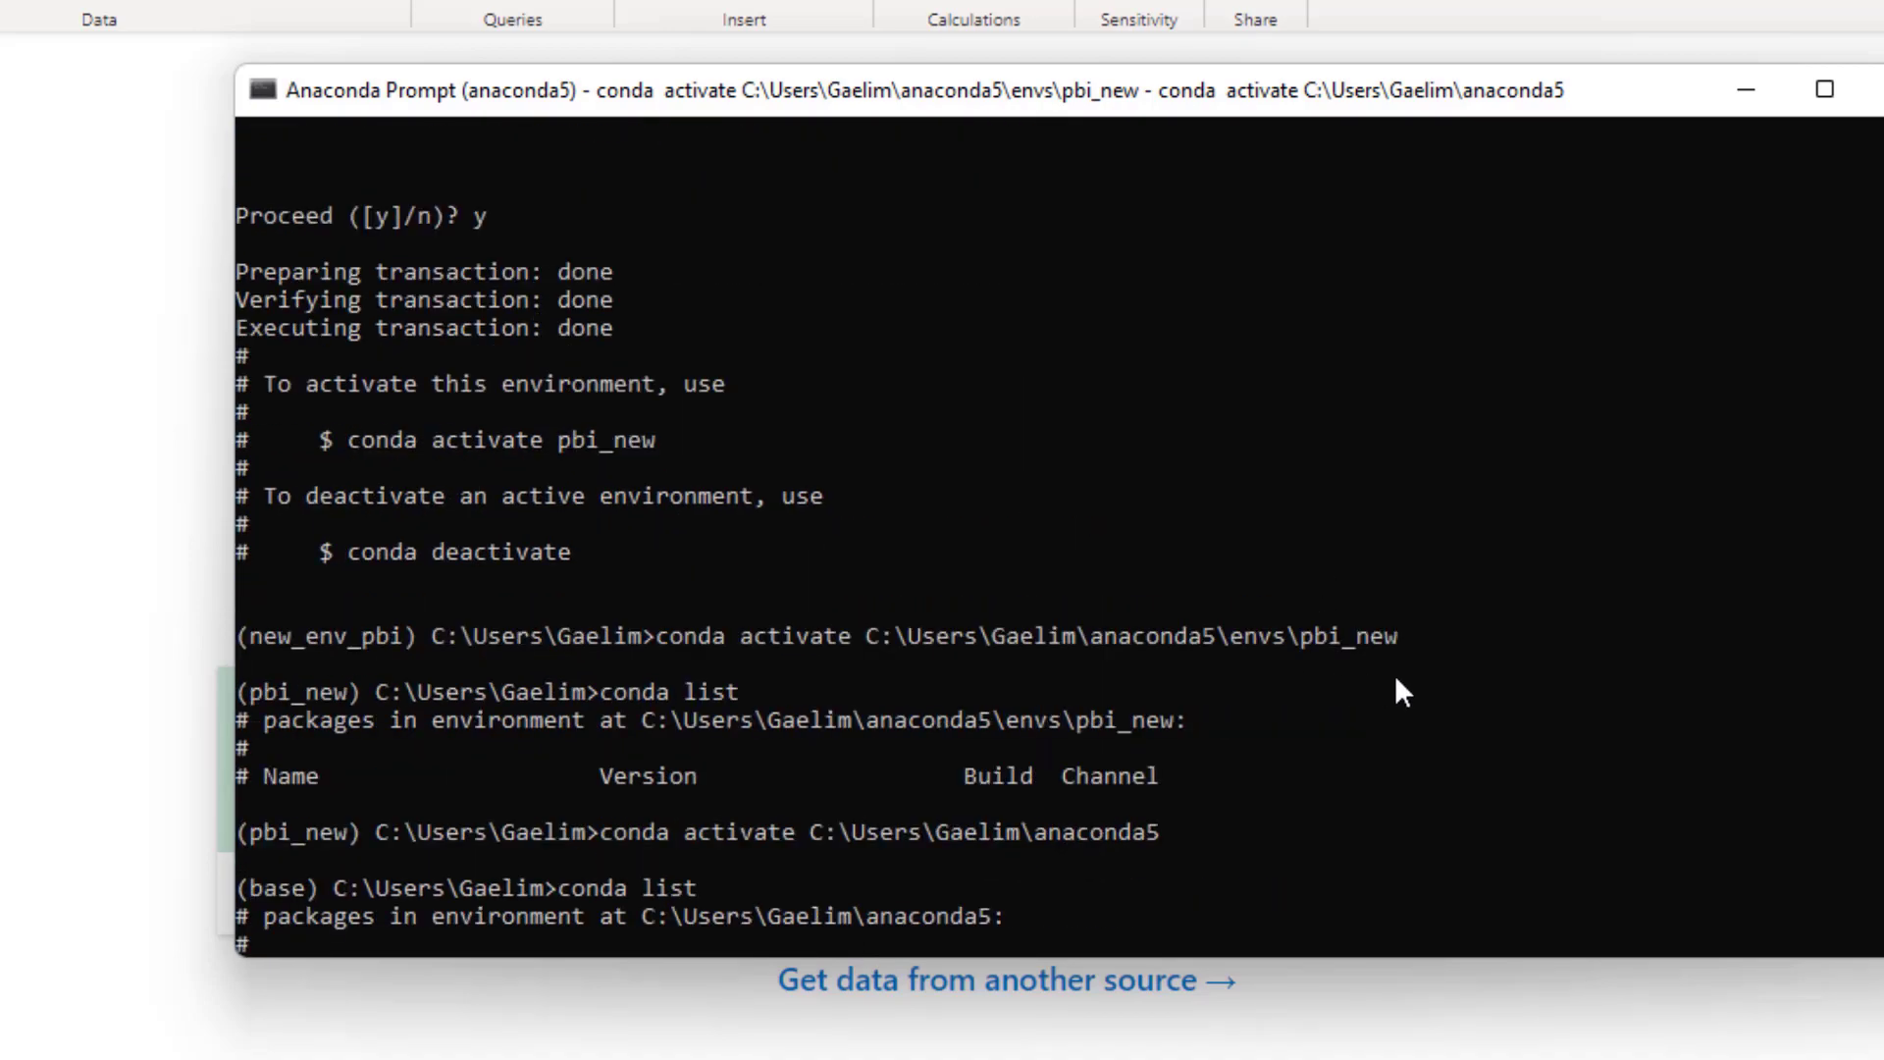
scroll(1349, 741, "down", 5)
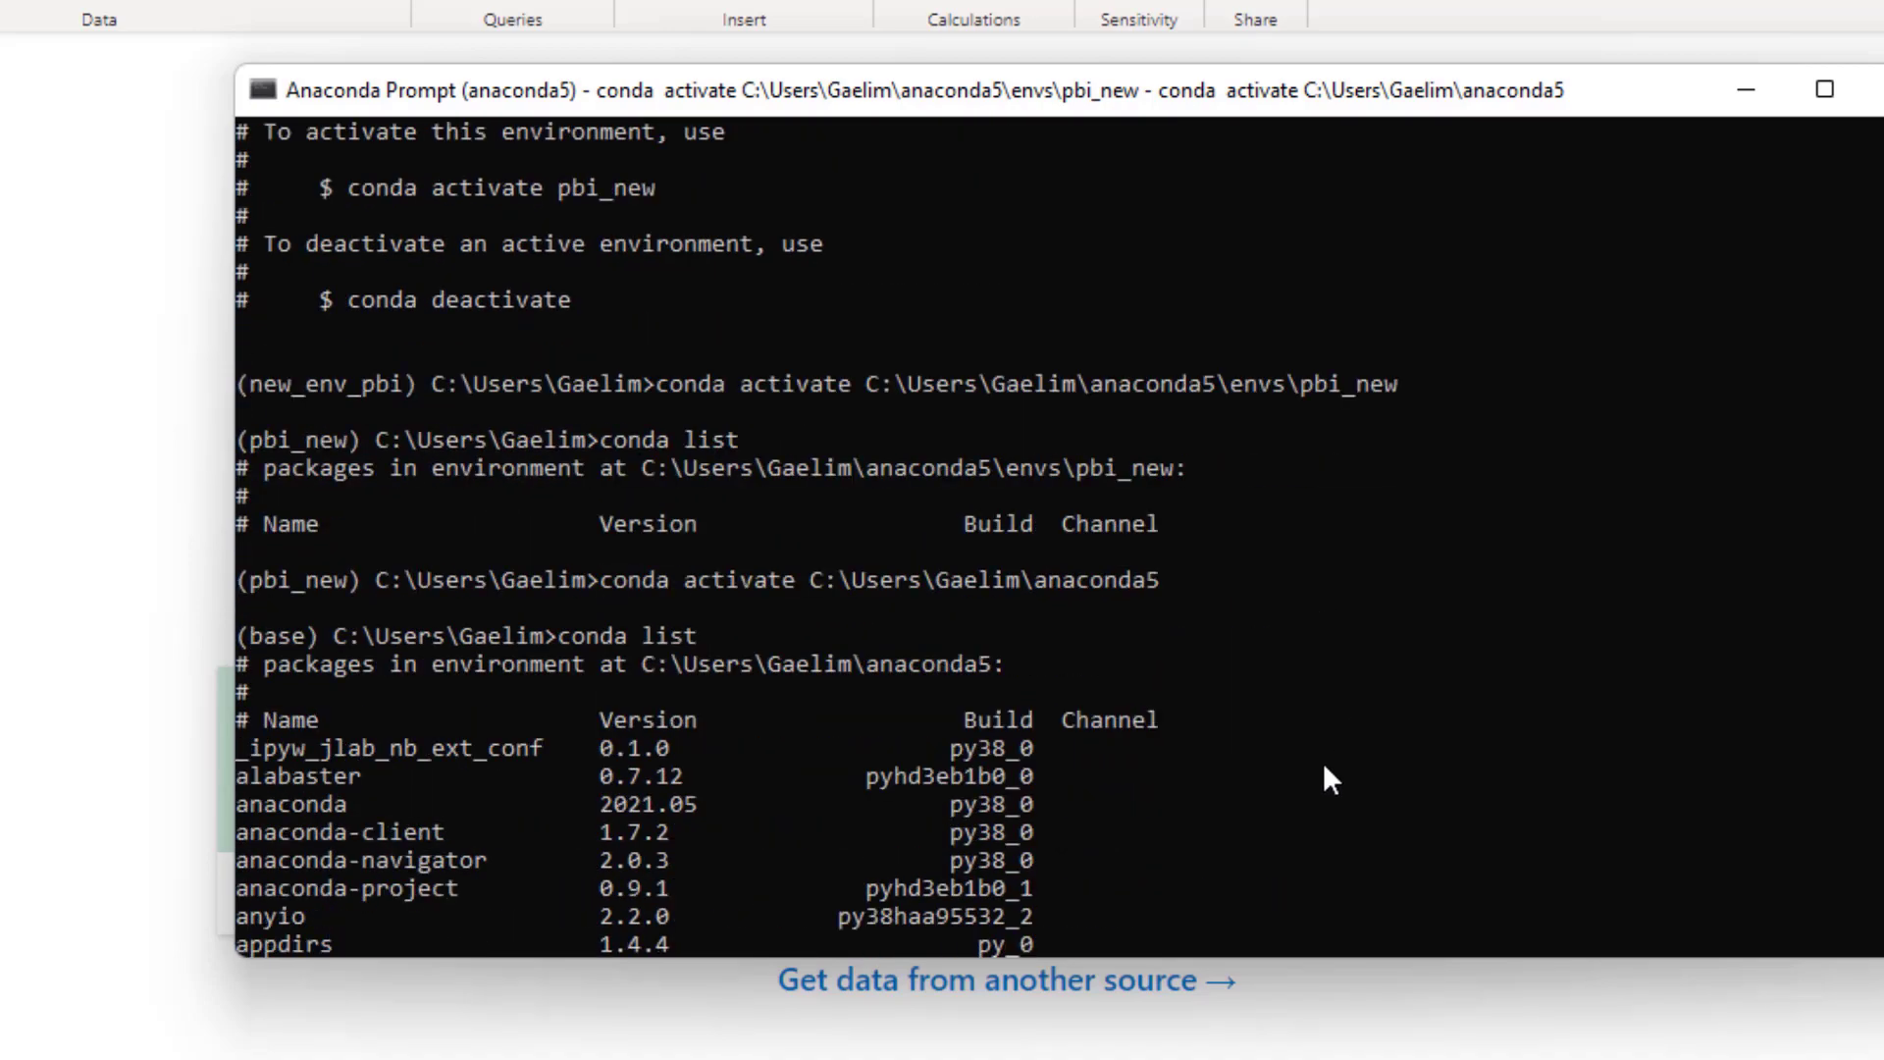
scroll(1060, 534, "down", 20)
scroll(1060, 534, "up", 20)
scroll(1017, 767, "down", 14)
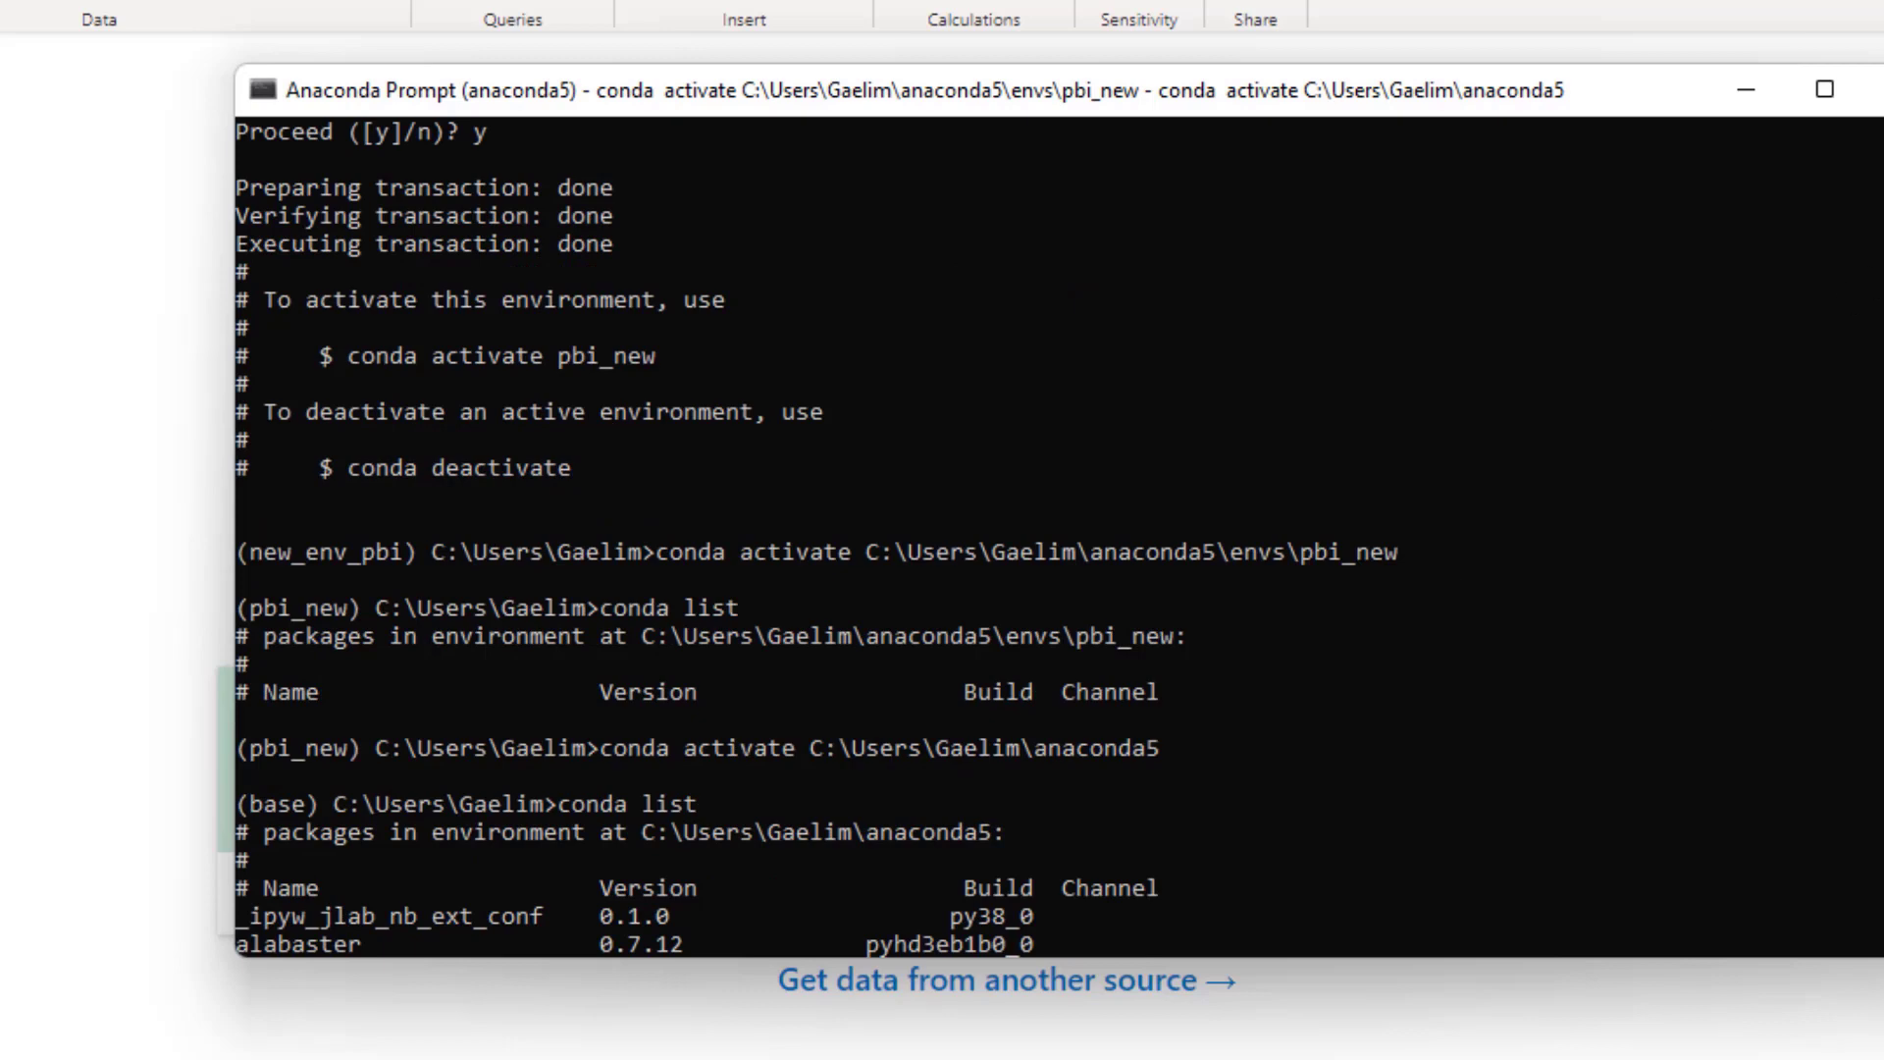
scroll(1878, 811, "down", 20)
scroll(1850, 238, "up", 10)
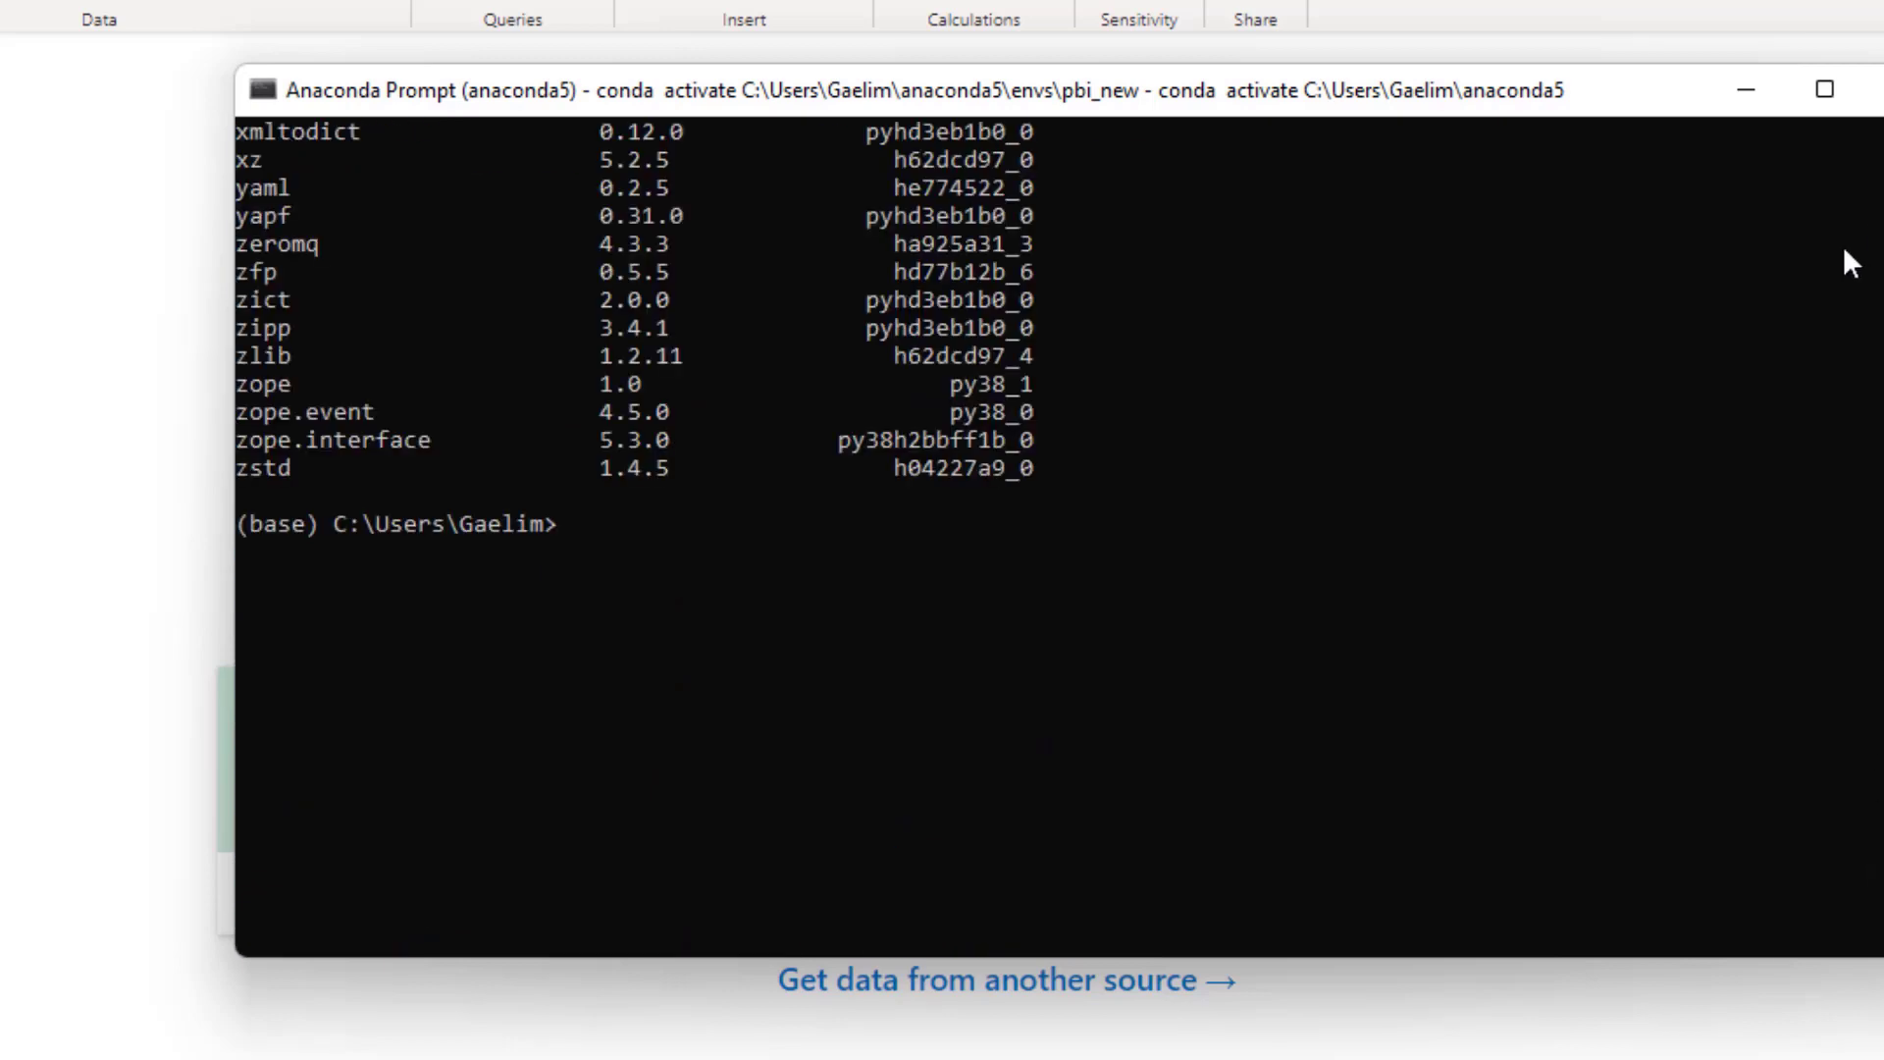
Activate the new_env_pbi conda environment with conda activate and its pasted path.
type("conda activate")
scroll(1077, 614, "up", 1)
right_click(1030, 667)
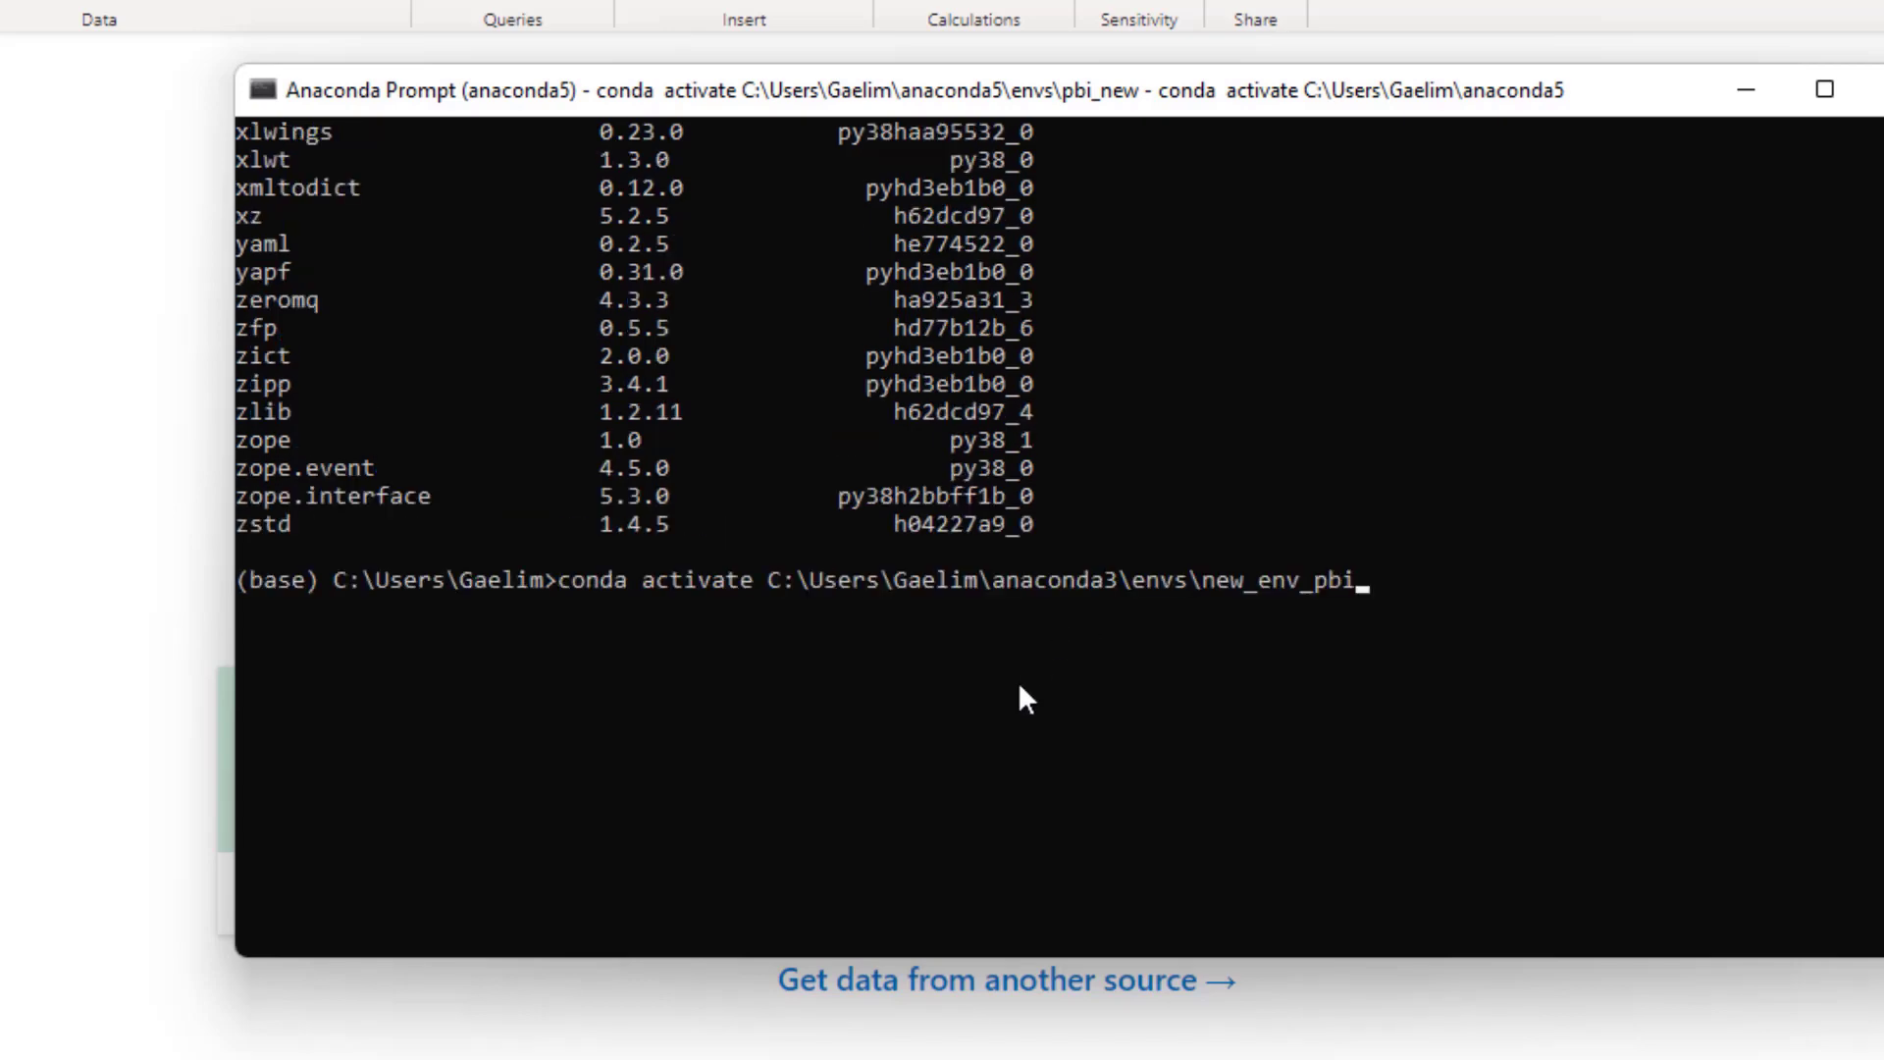
key("Return")
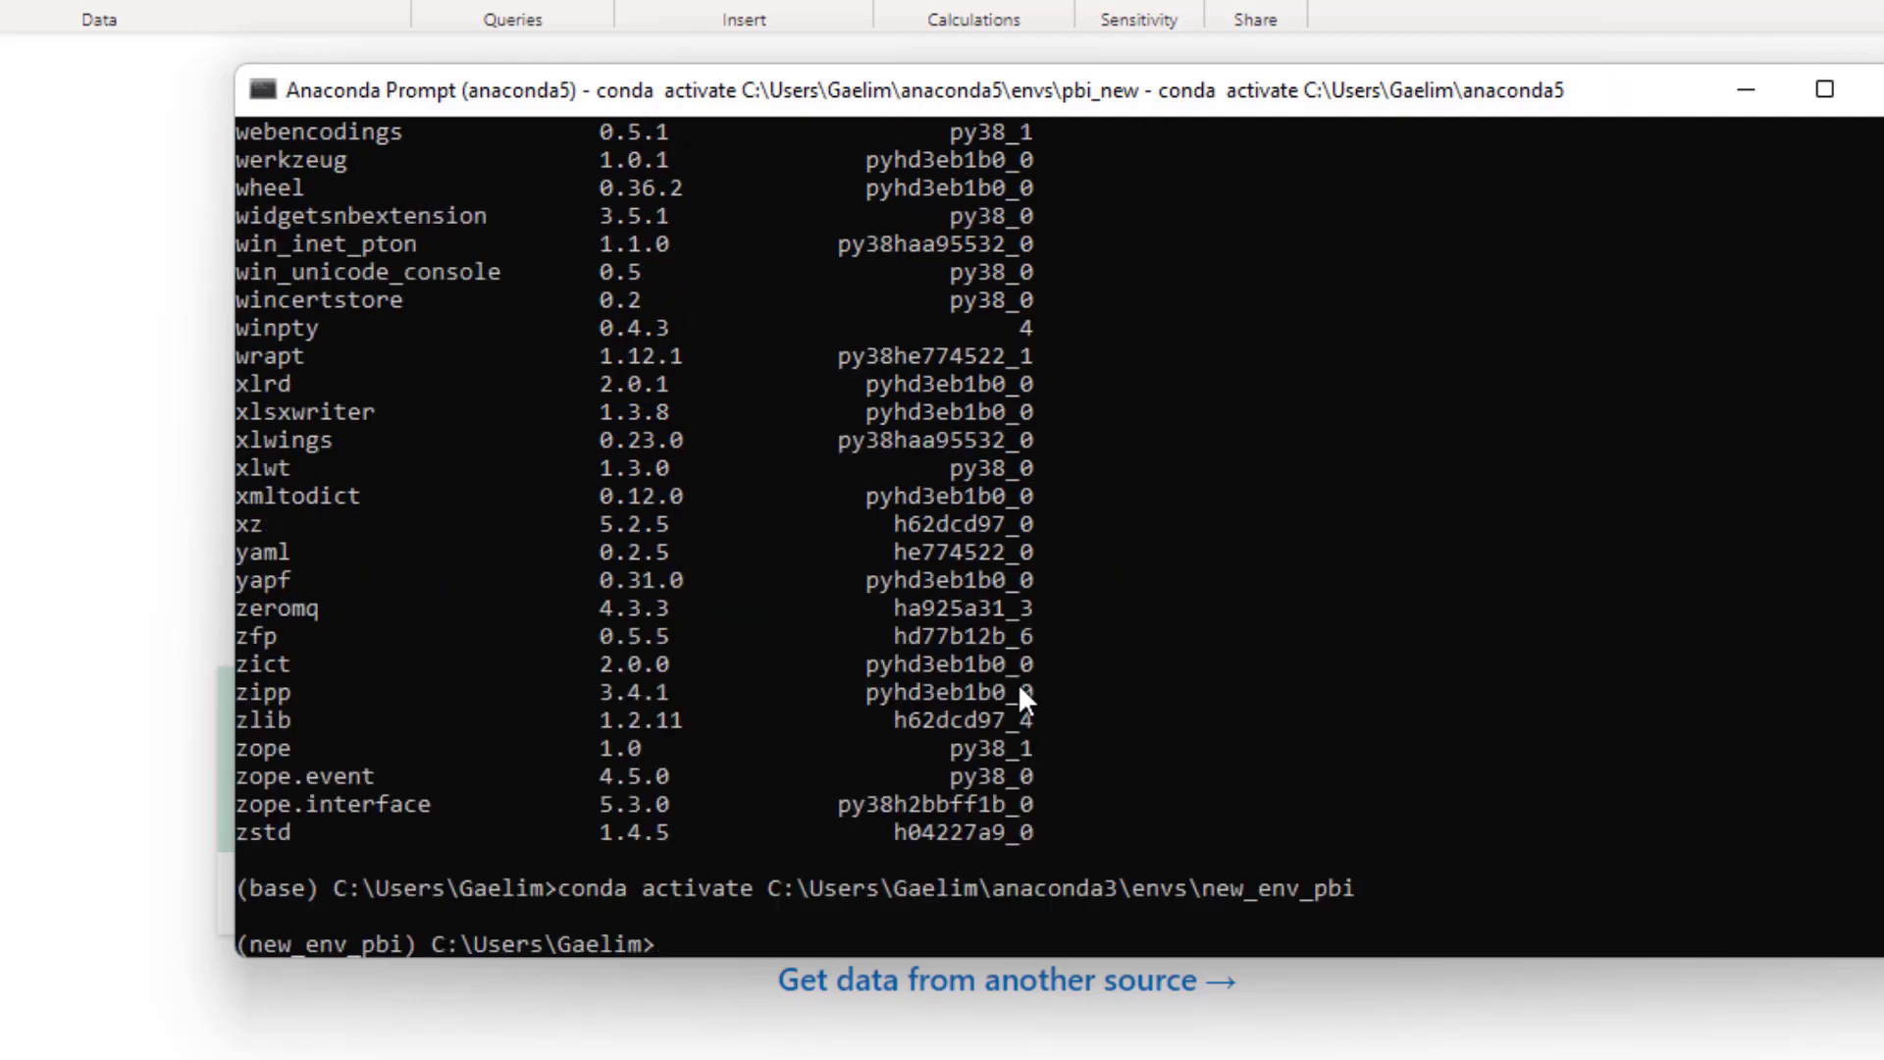
Install pandas with conda install, confirming y to add pandas 1.3.5, numpy 1.21.5 and dependencies.
type("conda install ")
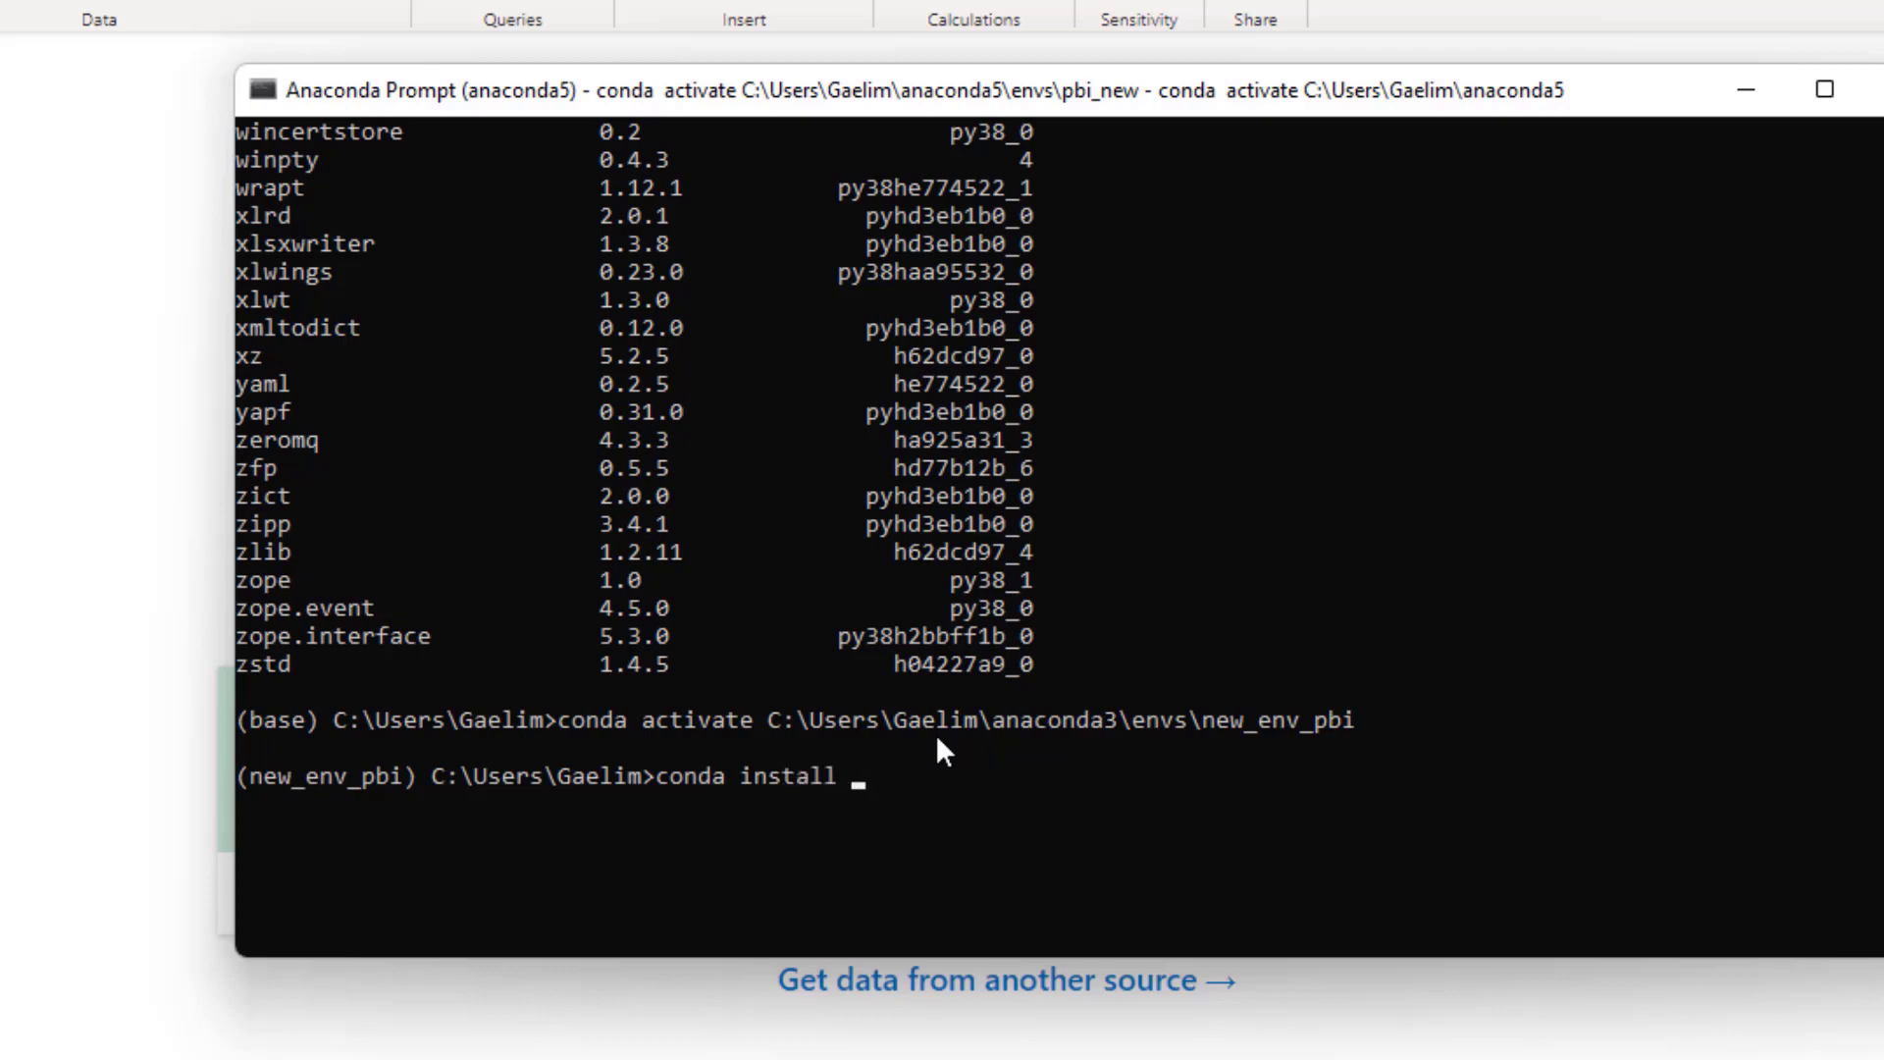
type("pandas")
key("Return")
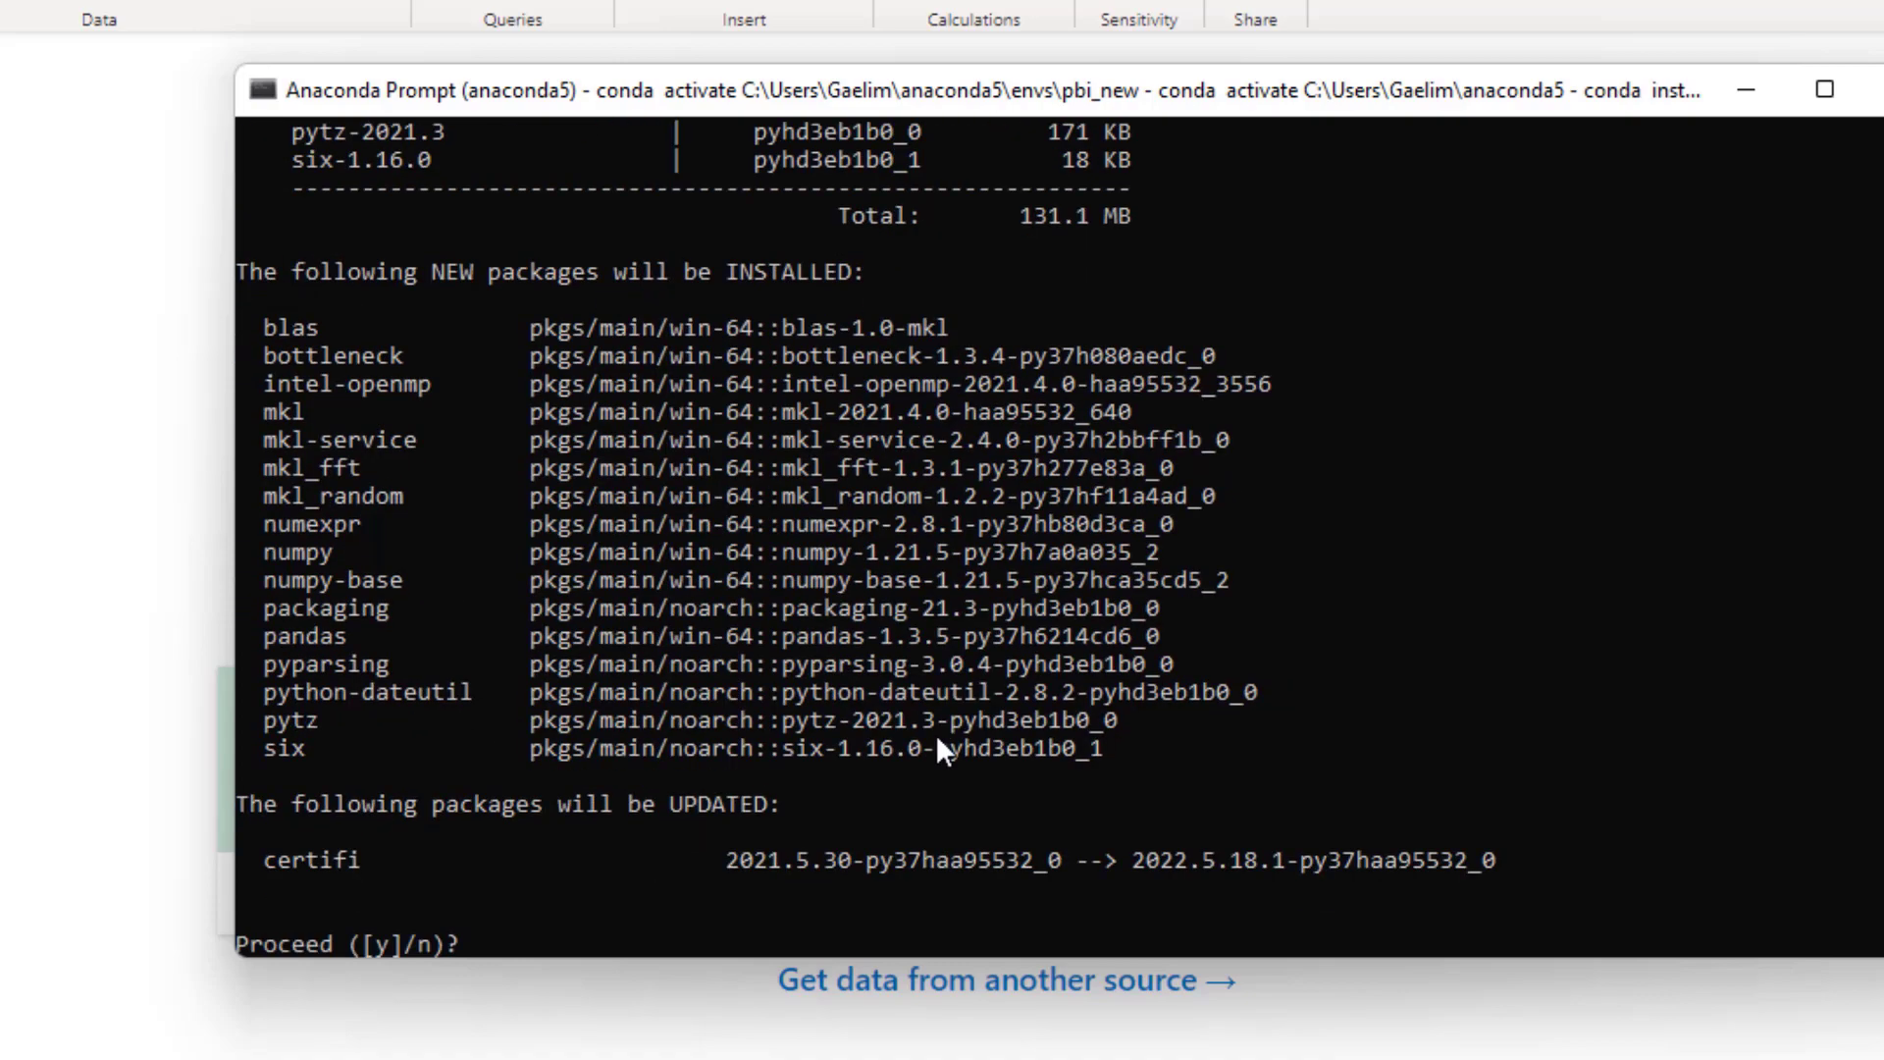
type("y")
key("Return")
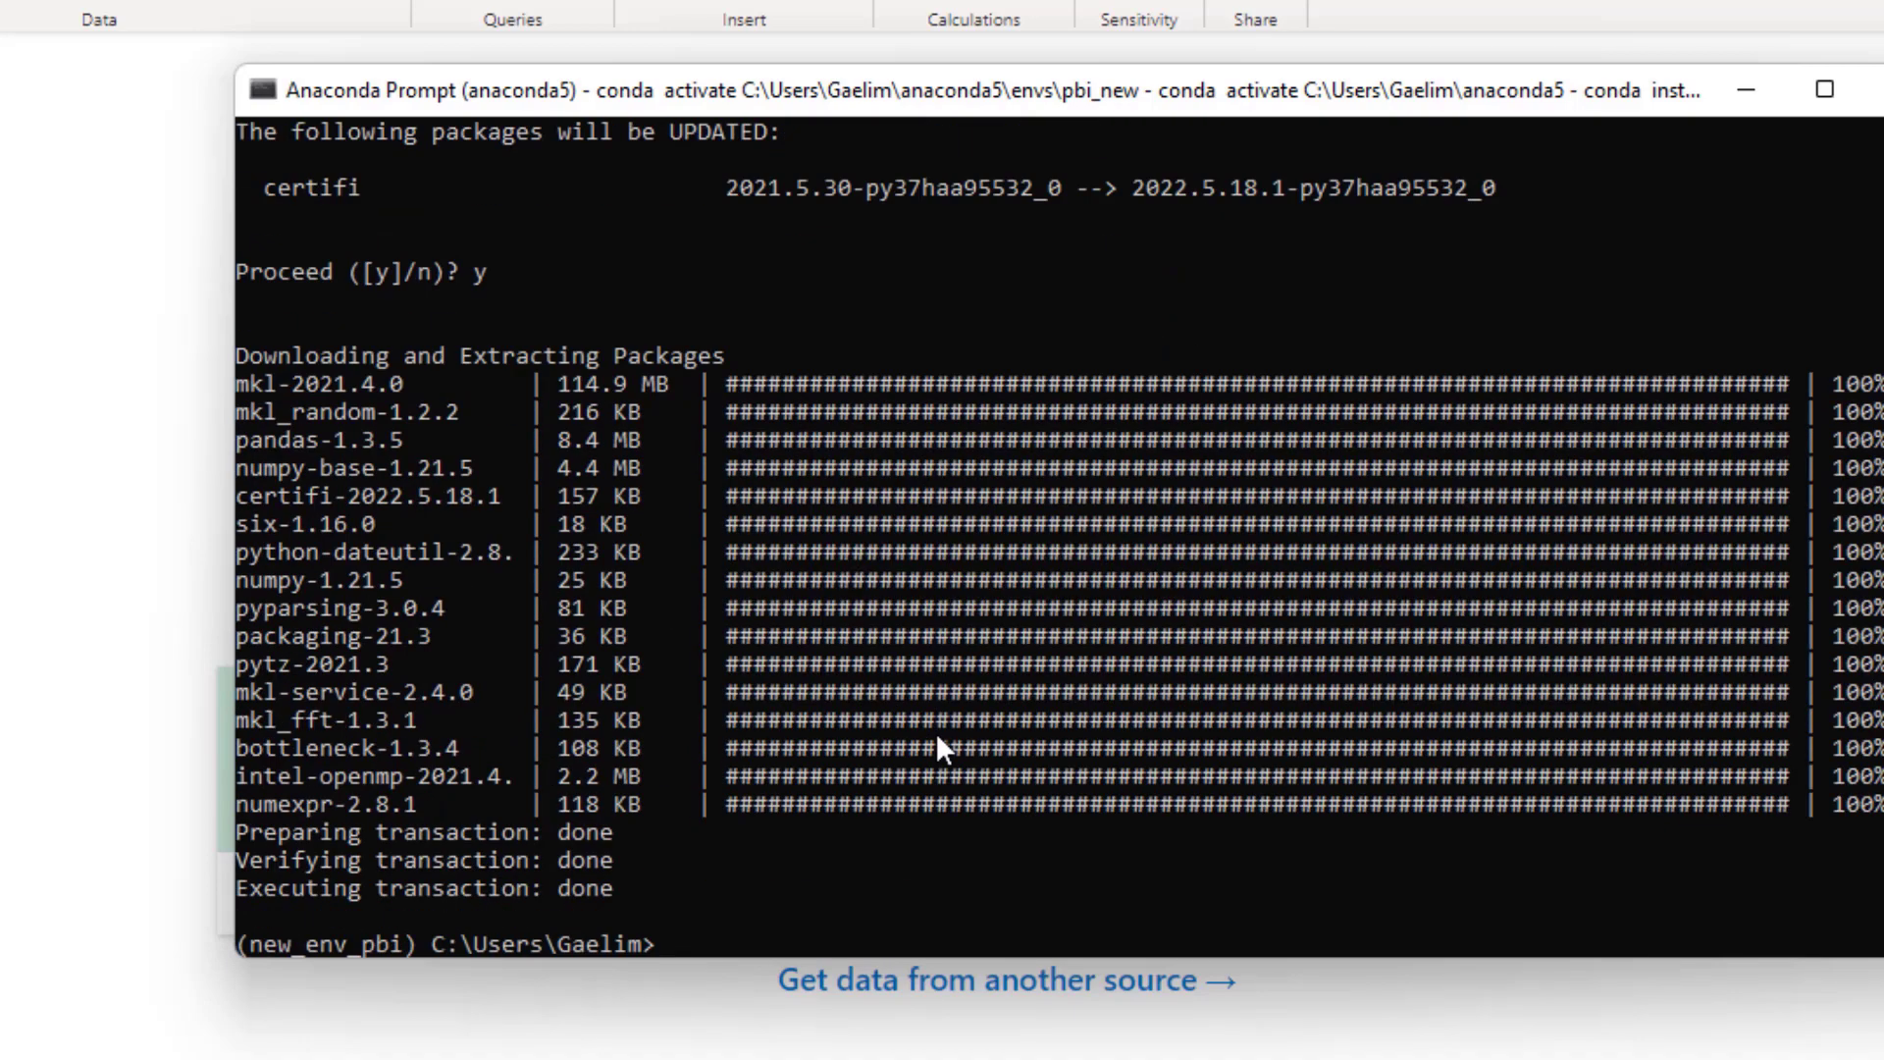
Run conda list and scroll new_env_pbi's packages to find pandas 1.1.5 and numpy 1.21.2.
type("conda list")
key("Return")
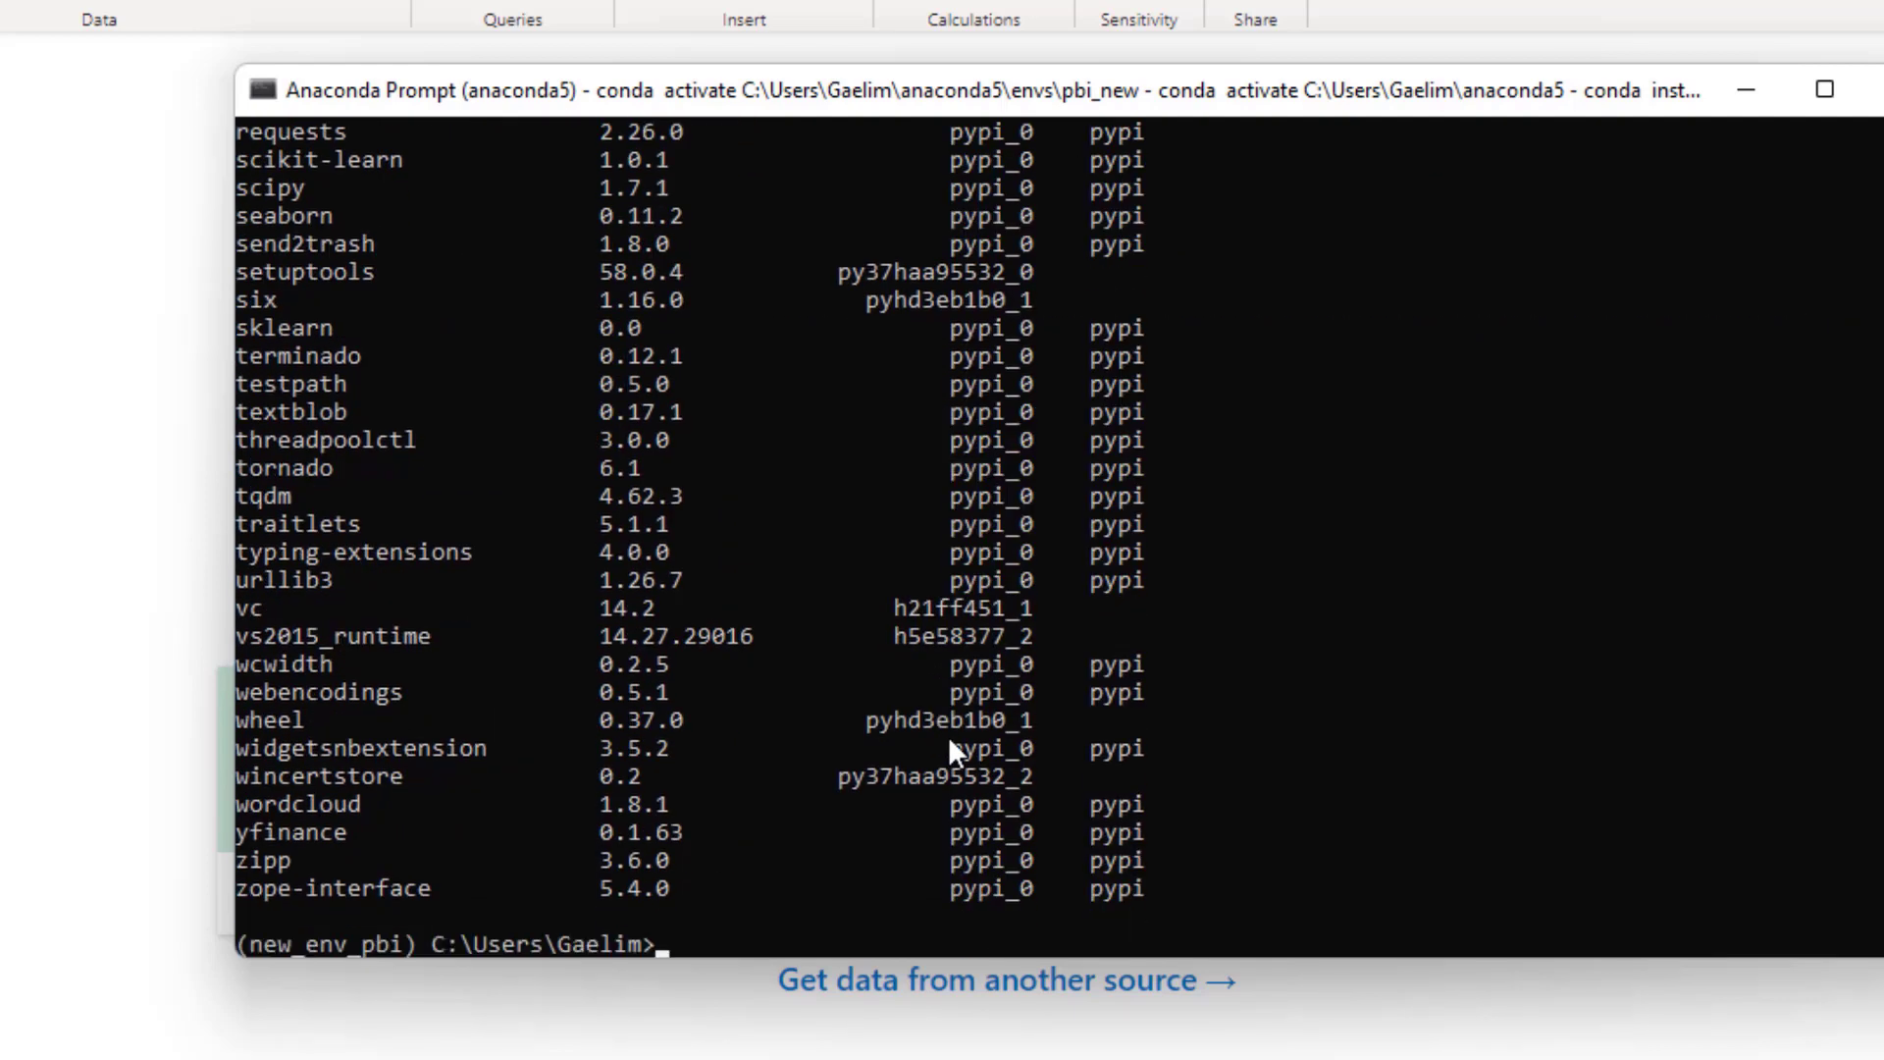
scroll(948, 734, "up", 8)
scroll(975, 728, "up", 4)
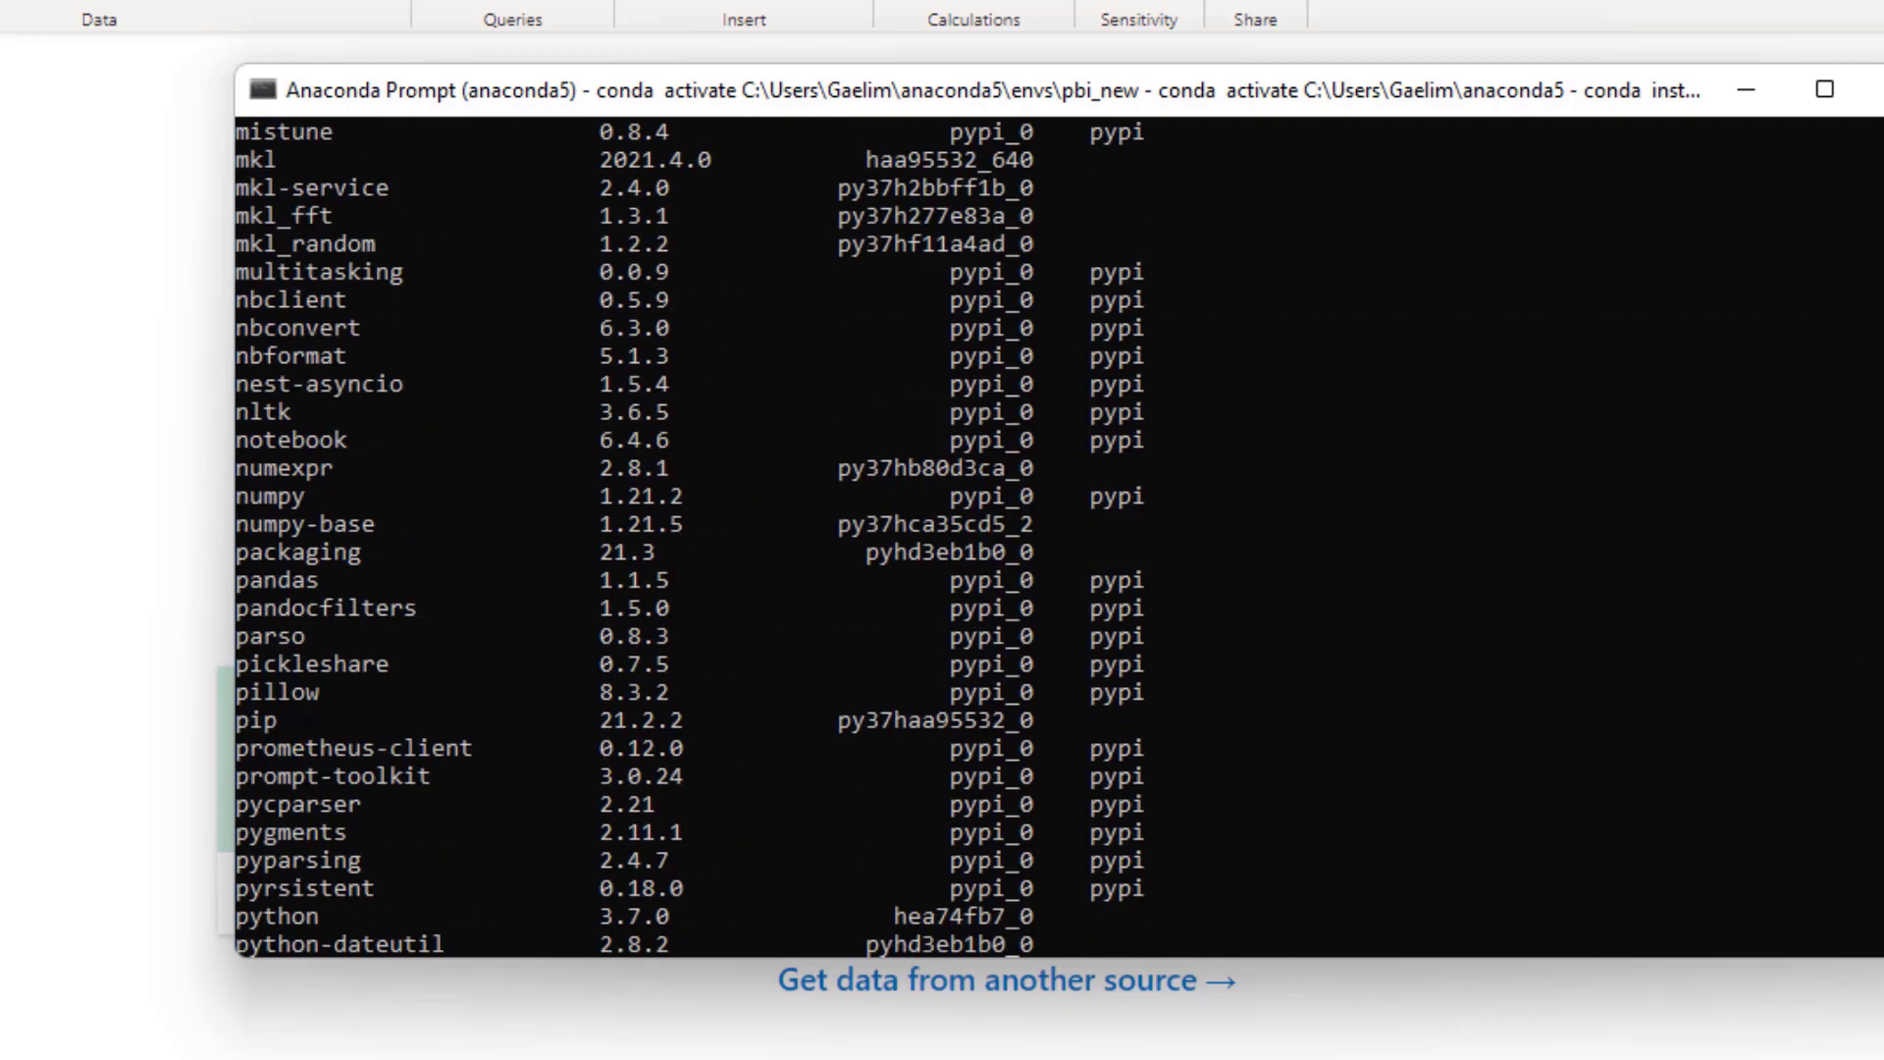
scroll(427, 755, "down", 2)
scroll(429, 780, "down", 1)
scroll(428, 779, "up", 17)
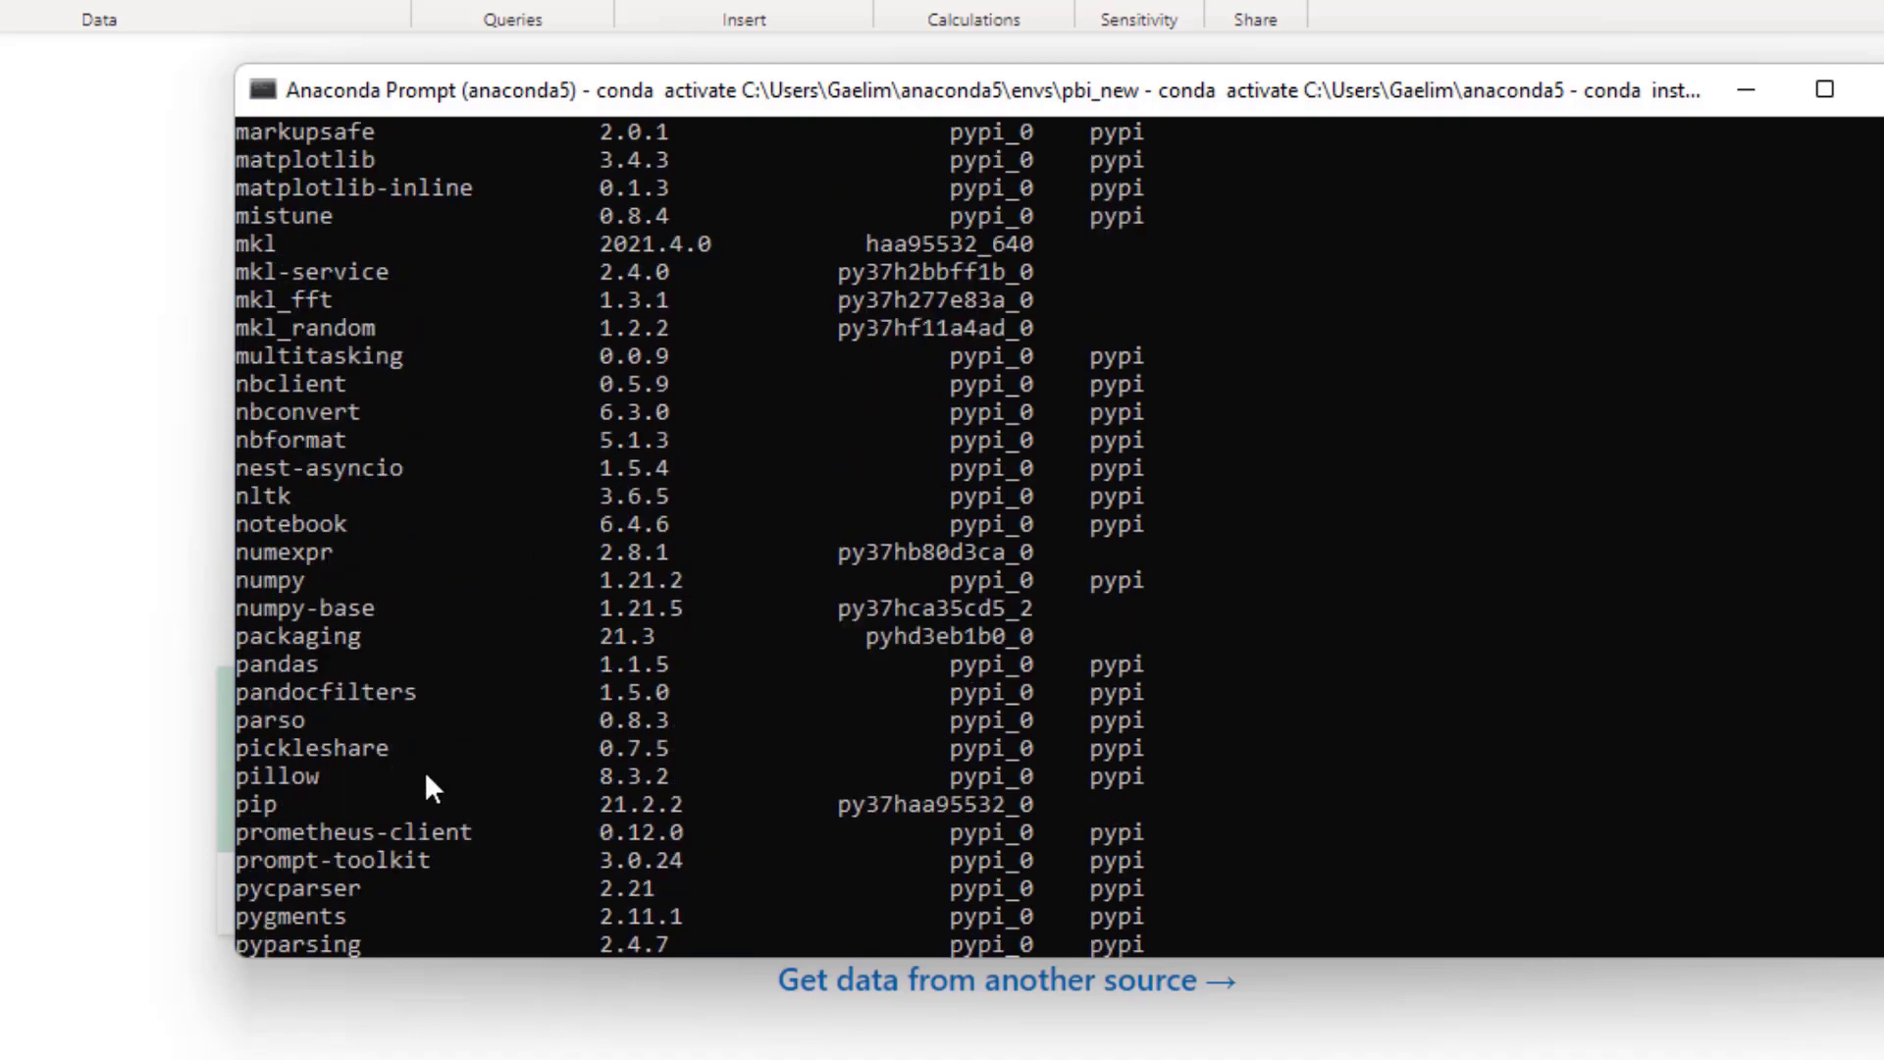
scroll(432, 768, "up", 5)
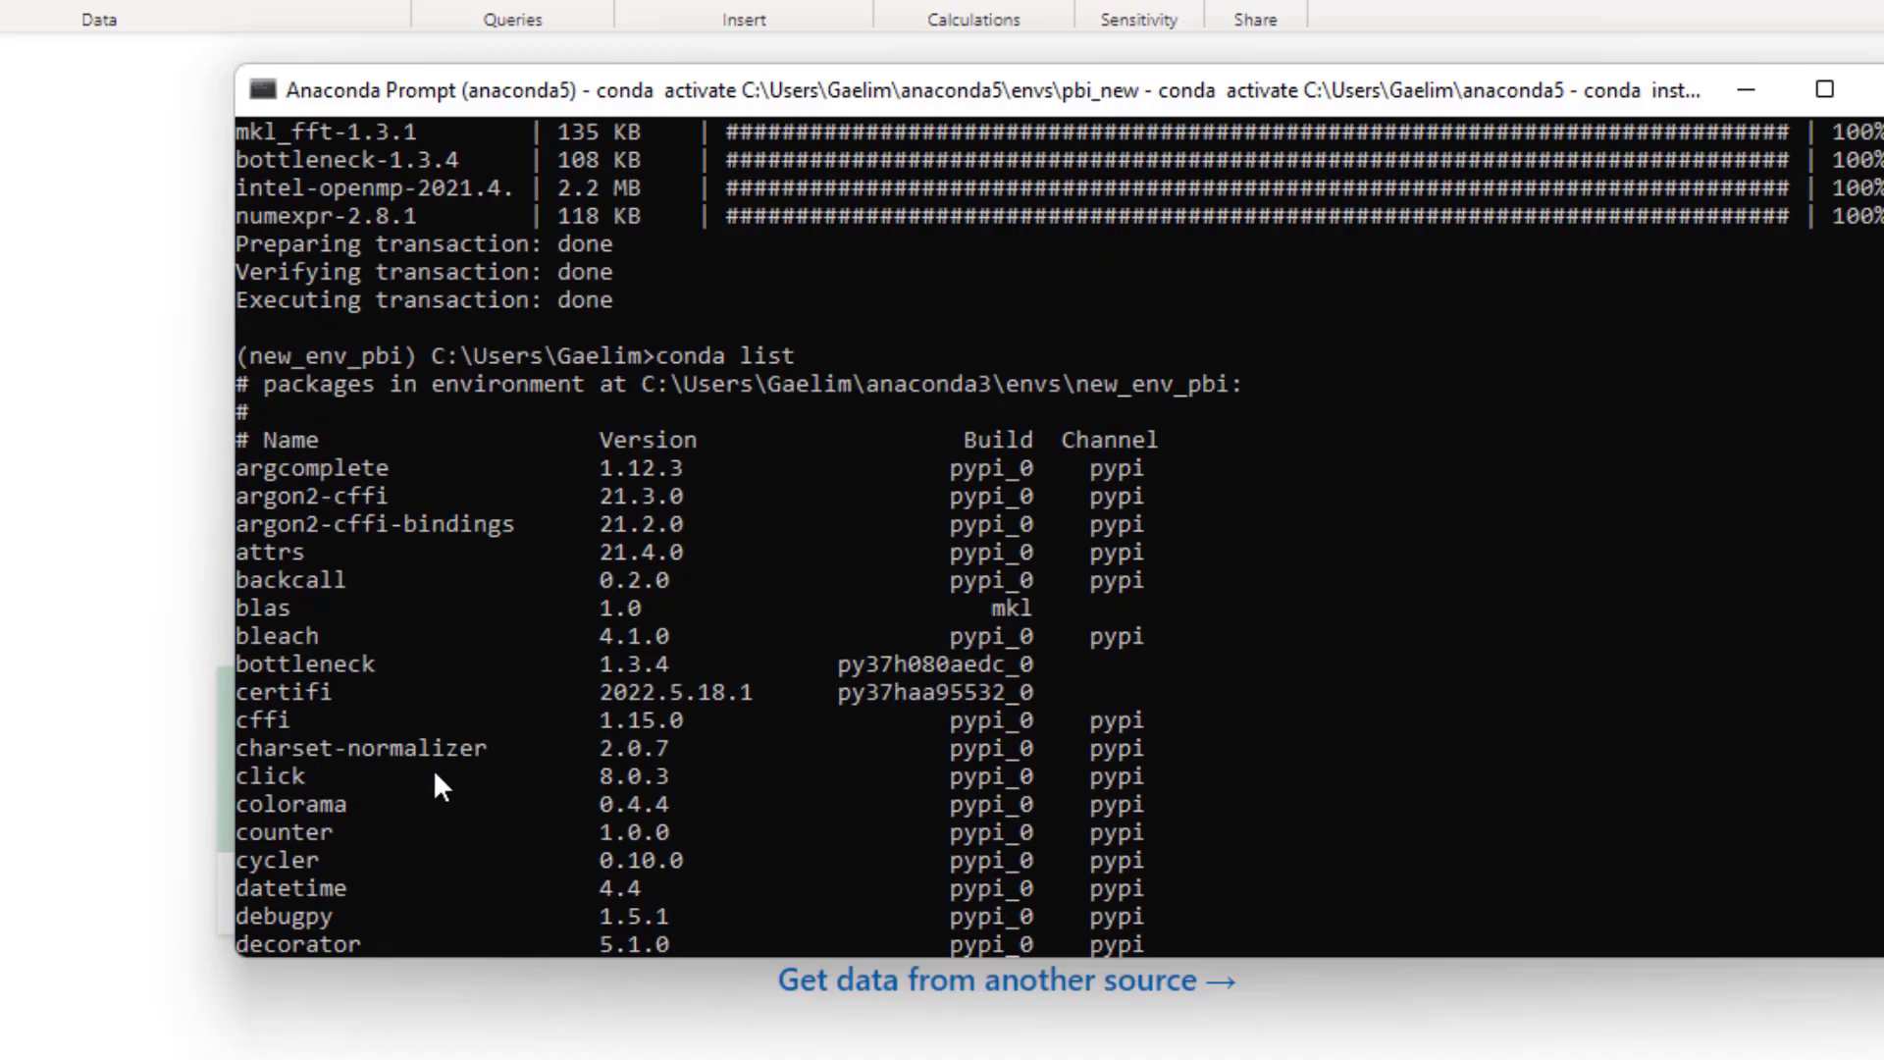
scroll(432, 768, "down", 14)
scroll(433, 768, "down", 12)
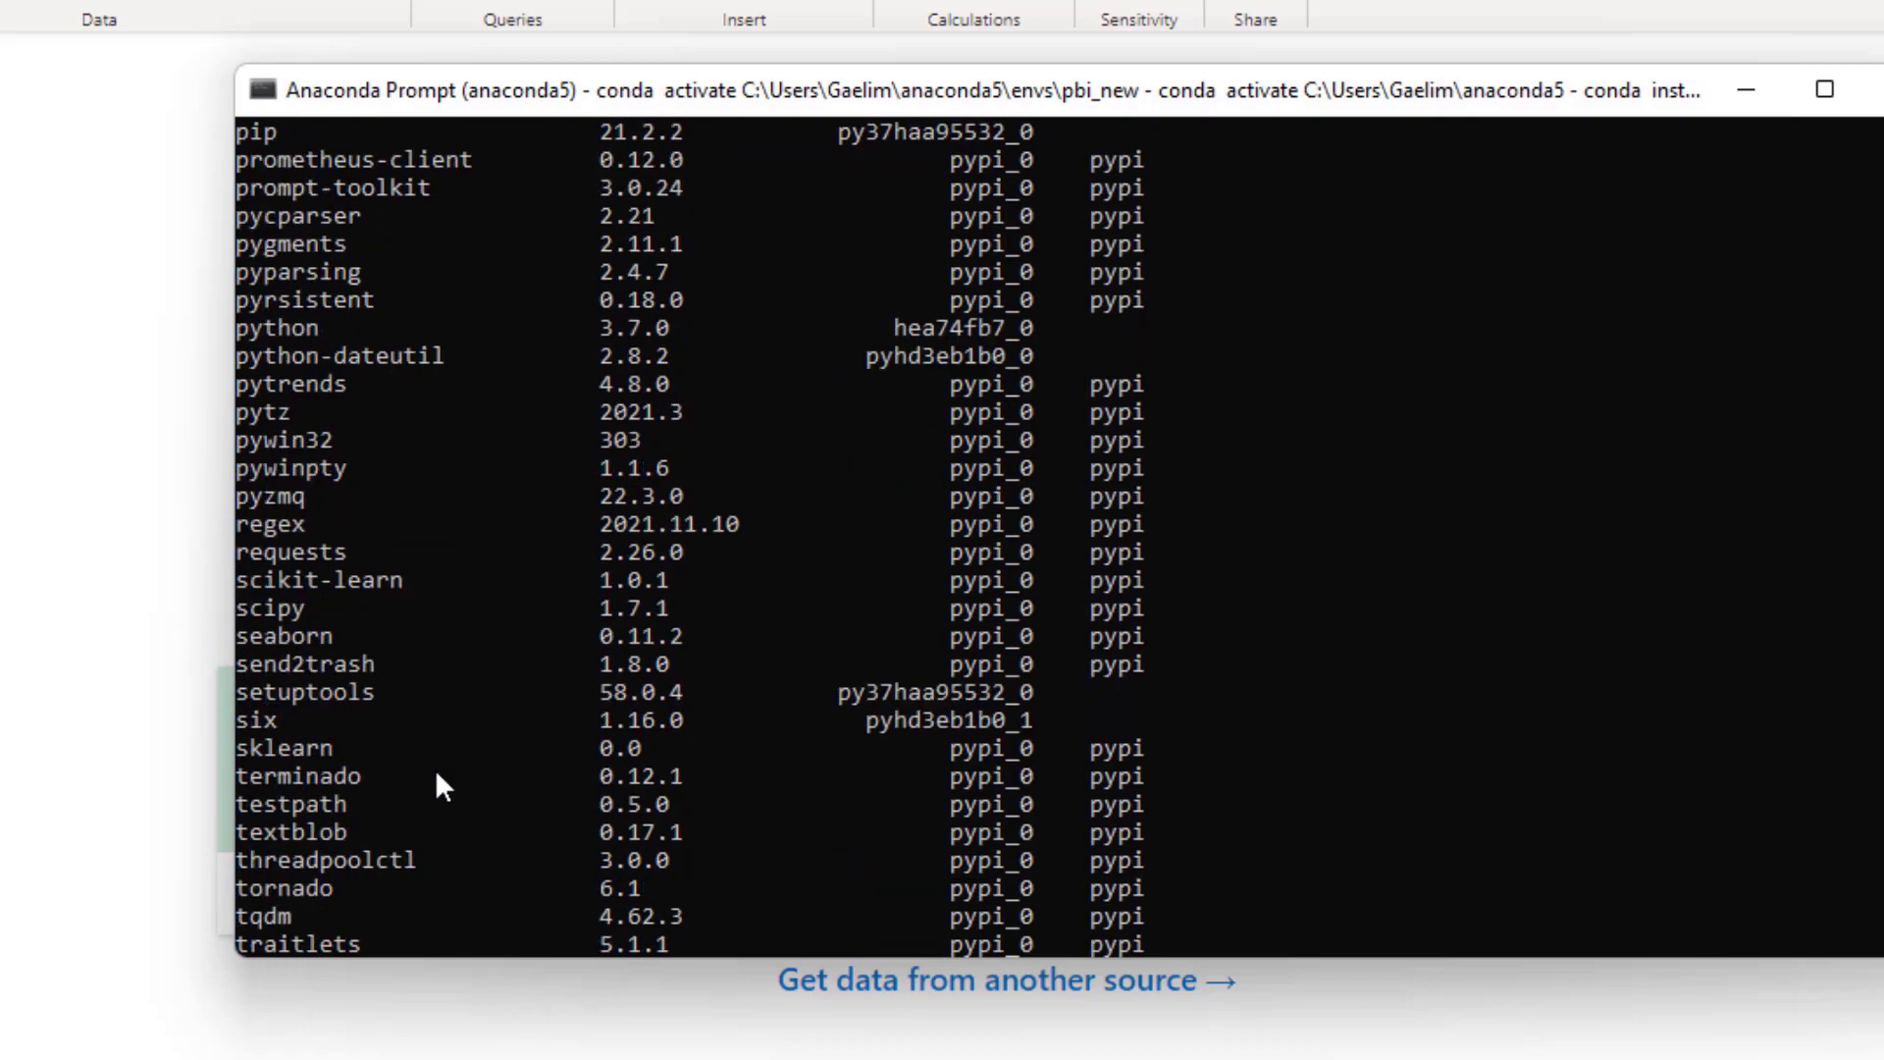
scroll(432, 768, "up", 4)
scroll(715, 401, "down", 13)
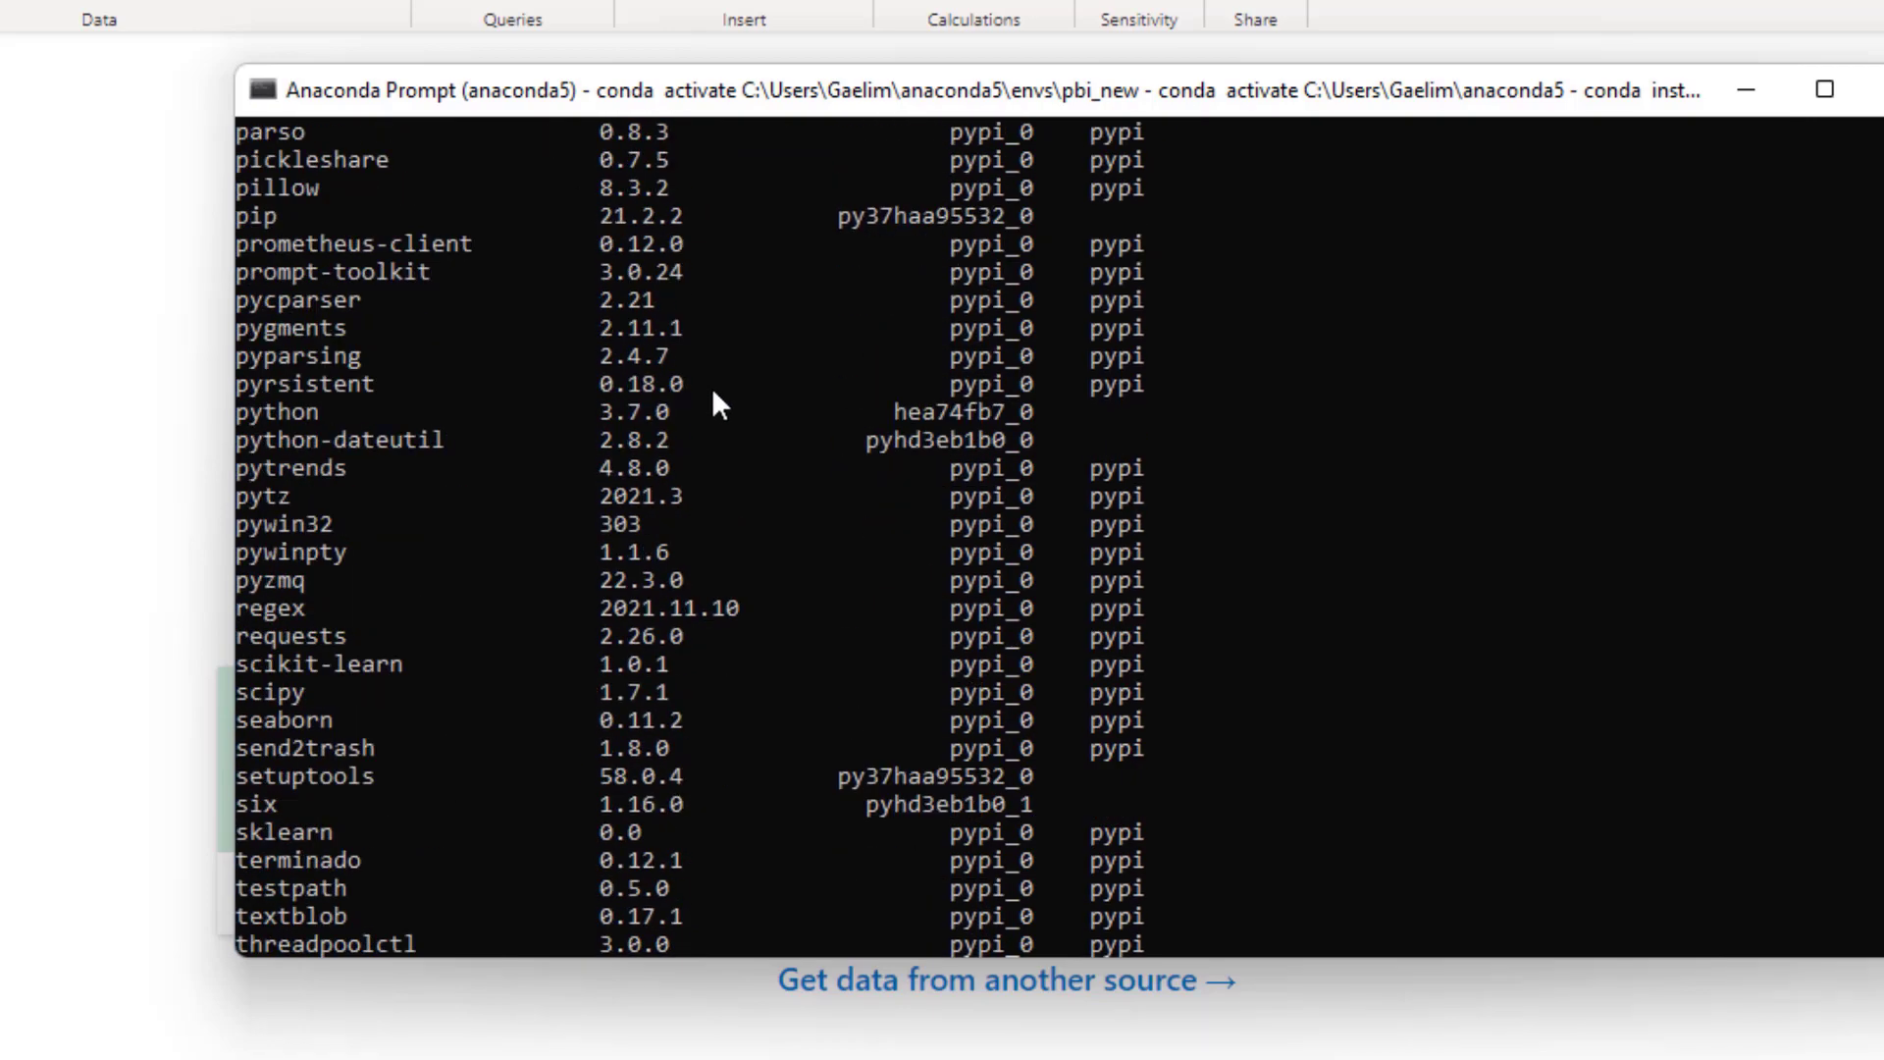
scroll(1481, 718, "up", 6)
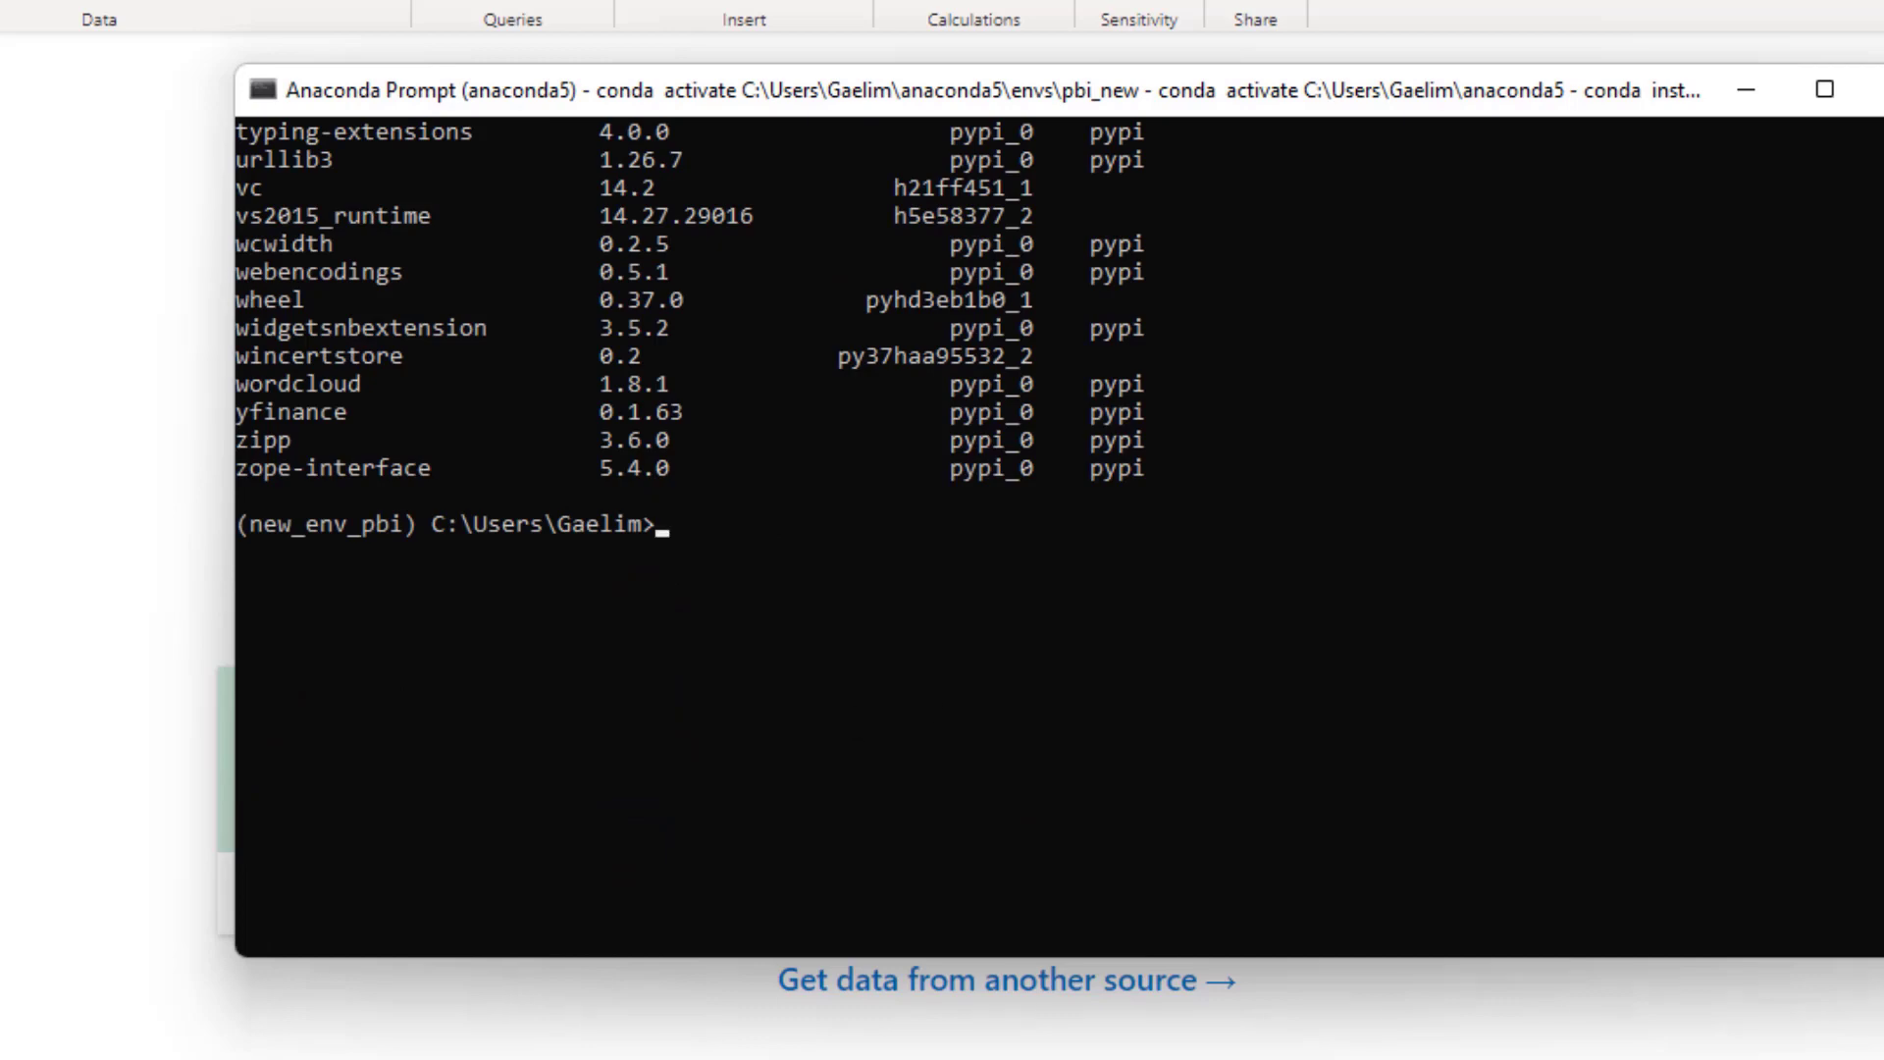
Run the pasted quoted PBIDesktop.exe path to start Power BI Desktop from new_env_pbi.
right_click(663, 526)
key("Return")
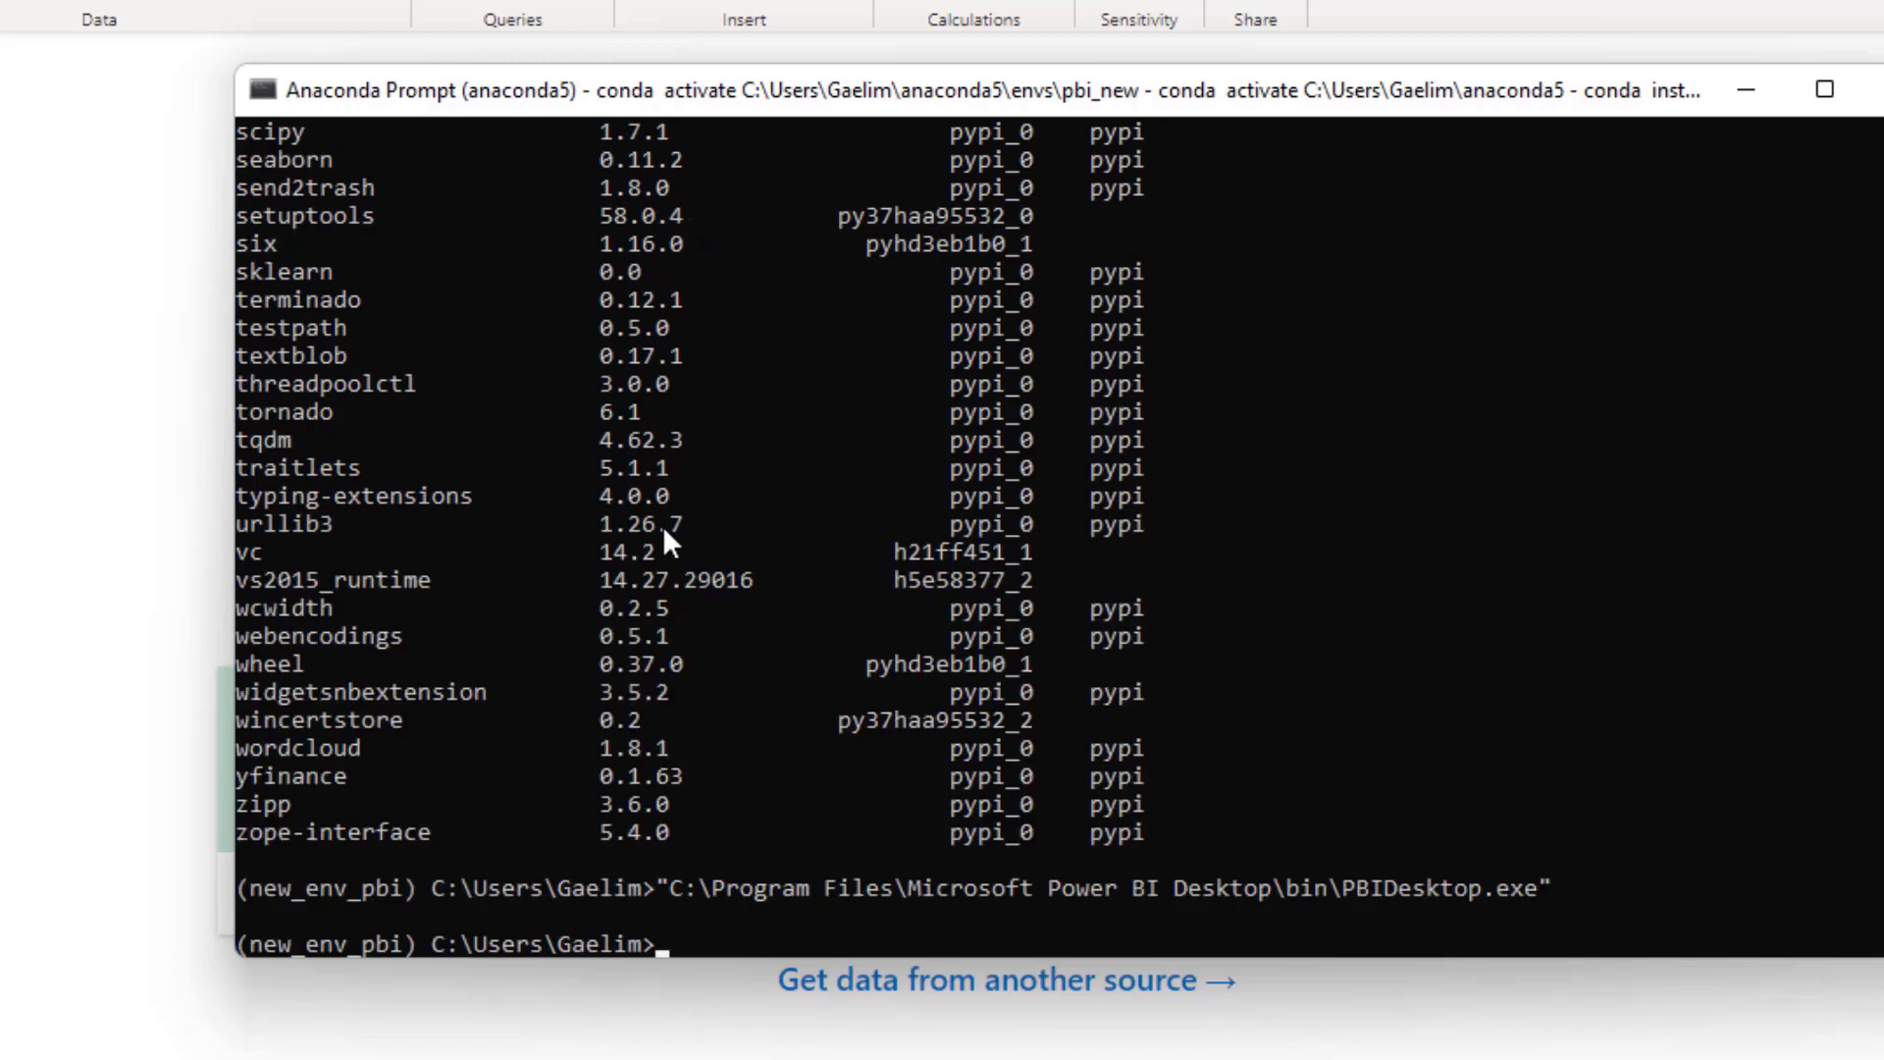